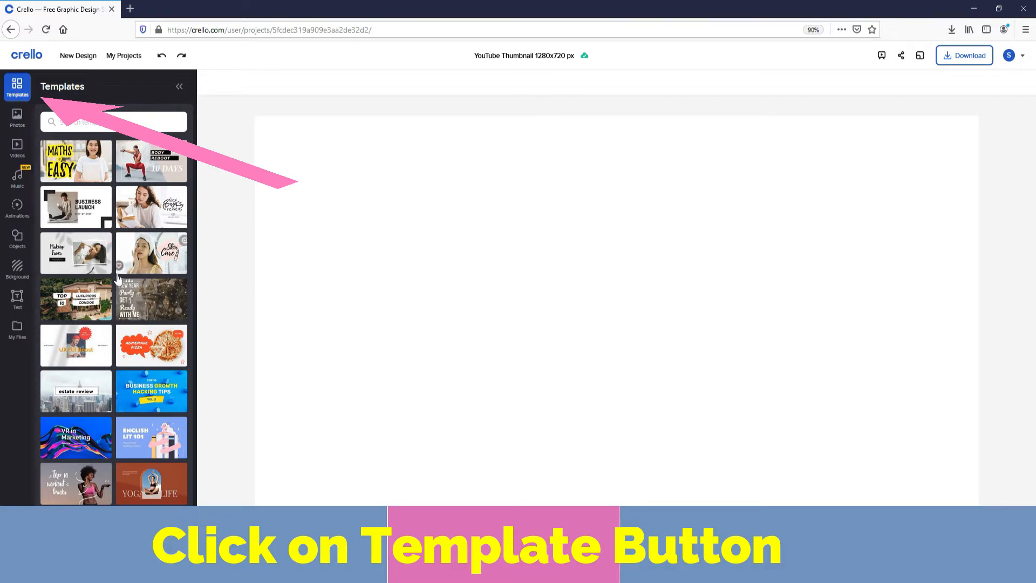
Step: Try the Best Dog Breeds for Kids template on the blank YouTube thumbnail
scroll(119, 272, "down", 10)
scroll(109, 346, "down", 6)
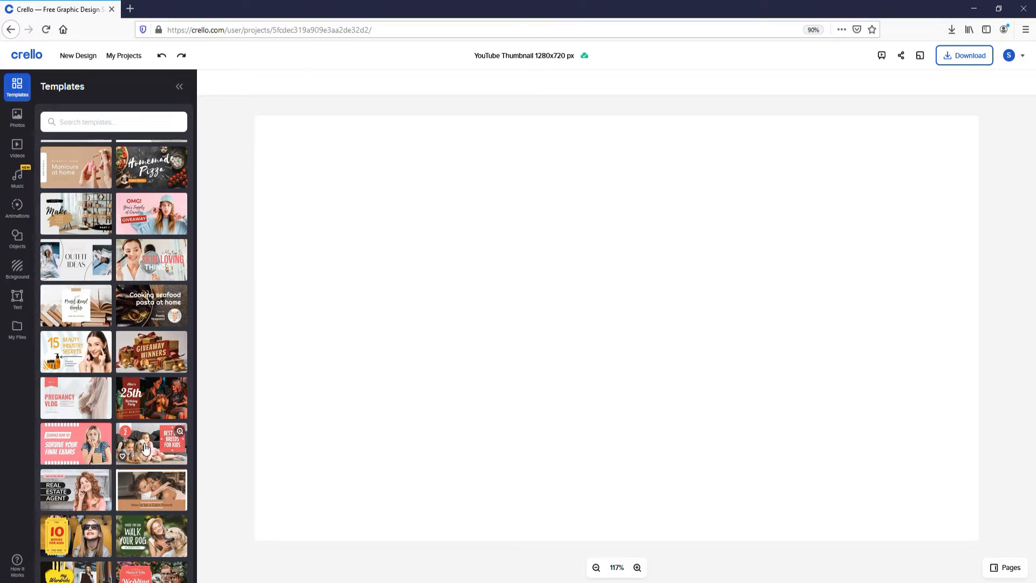
left_click(146, 448)
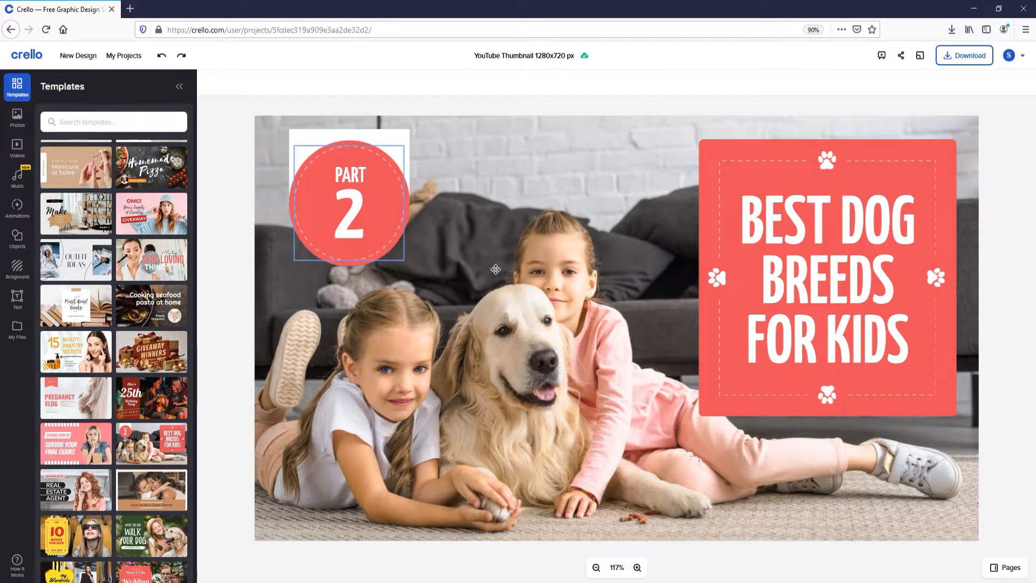
Step: Apply the yellow Cardio Workout template to the thumbnail
scroll(160, 371, "down", 5)
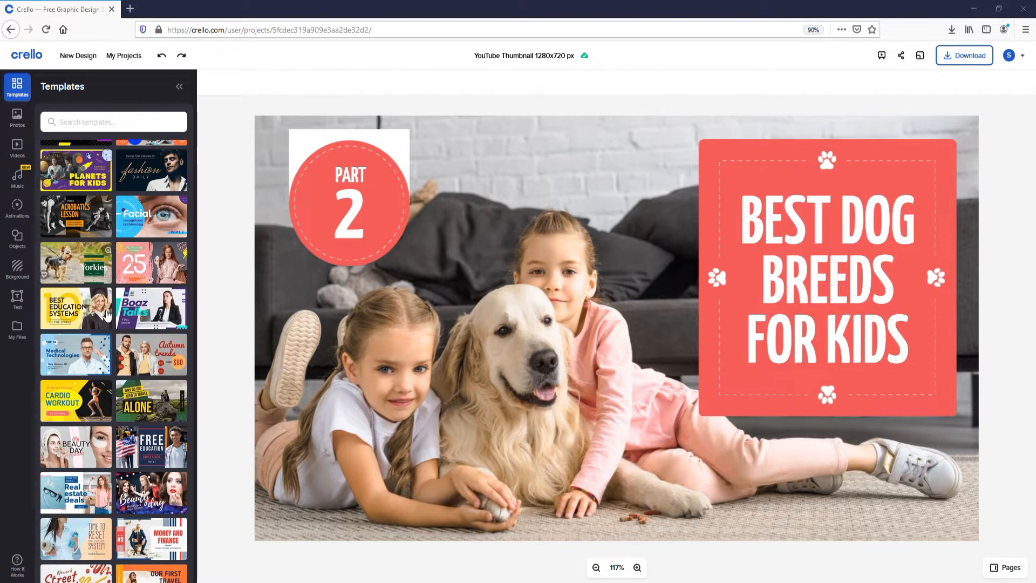
left_click(72, 399)
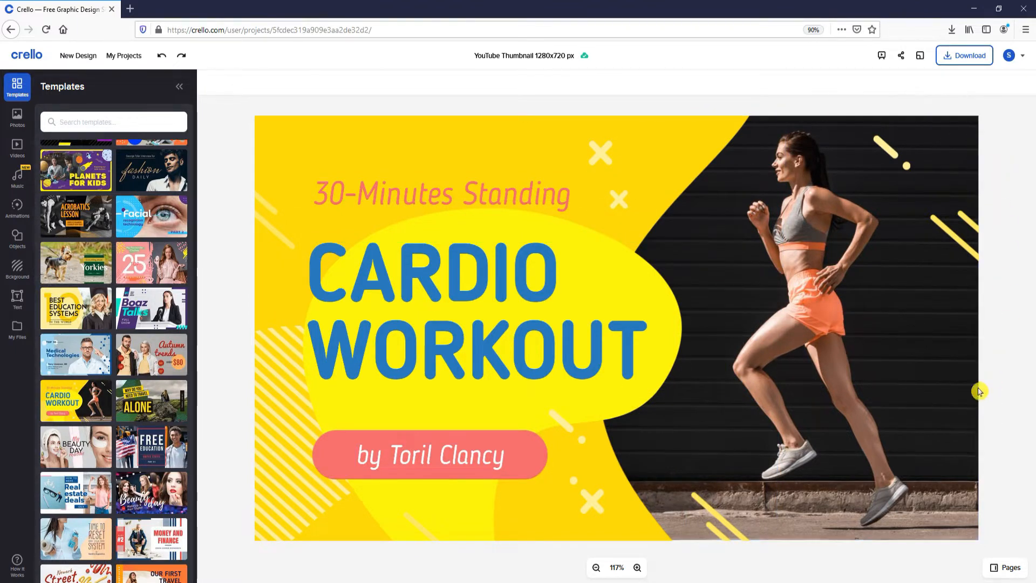
Step: Shift the runner photo slightly to the right, and undo a trial deletion of it
mouse_move(859, 340)
left_mouse_down()
mouse_move(909, 338)
mouse_move(865, 335)
mouse_move(875, 346)
mouse_move(842, 335)
mouse_move(852, 325)
left_mouse_up()
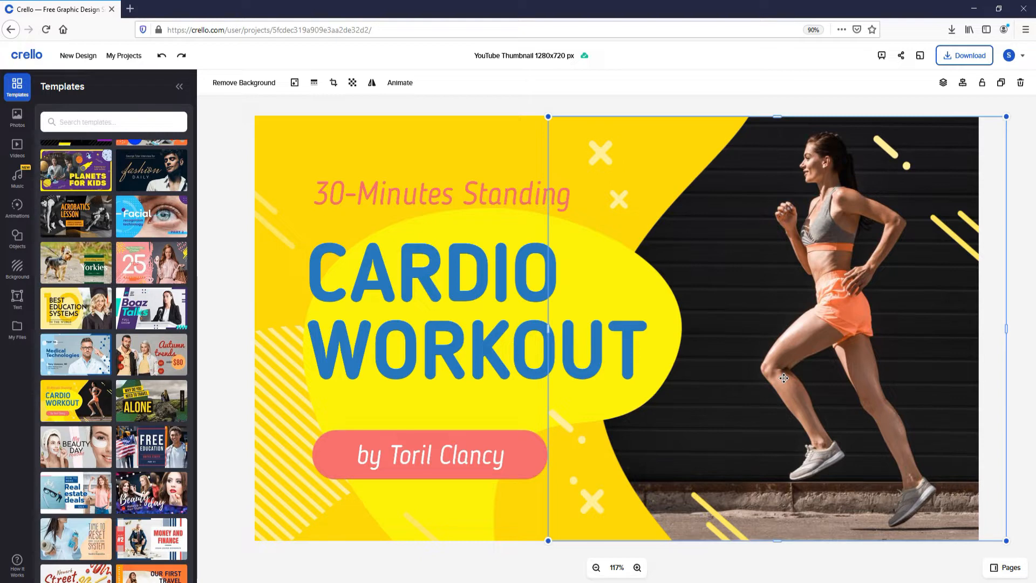
key("Delete")
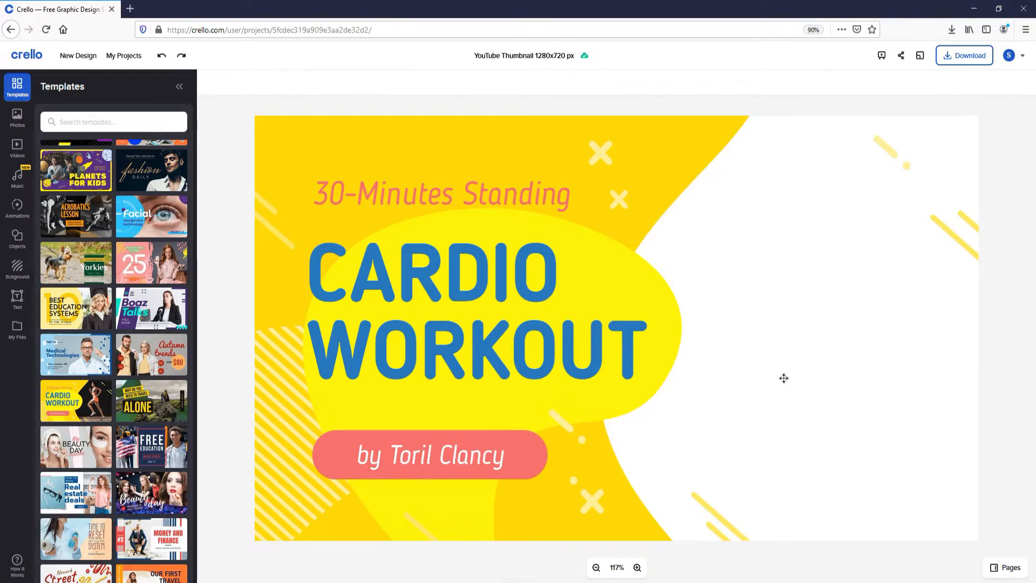
key("ctrl+z")
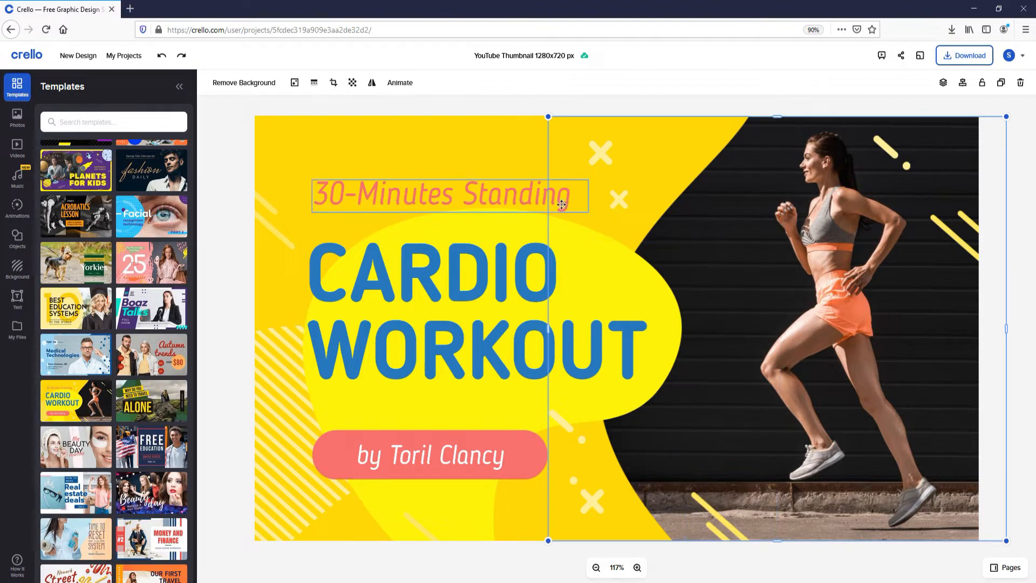
Step: Move the CARDIO WORKOUT title, the 30-Minutes Standing line and the coral rounded bar slightly down and to the right
mouse_move(437, 295)
left_mouse_down()
mouse_move(488, 326)
mouse_move(450, 310)
left_mouse_up()
left_click_drag(413, 196, 409, 224)
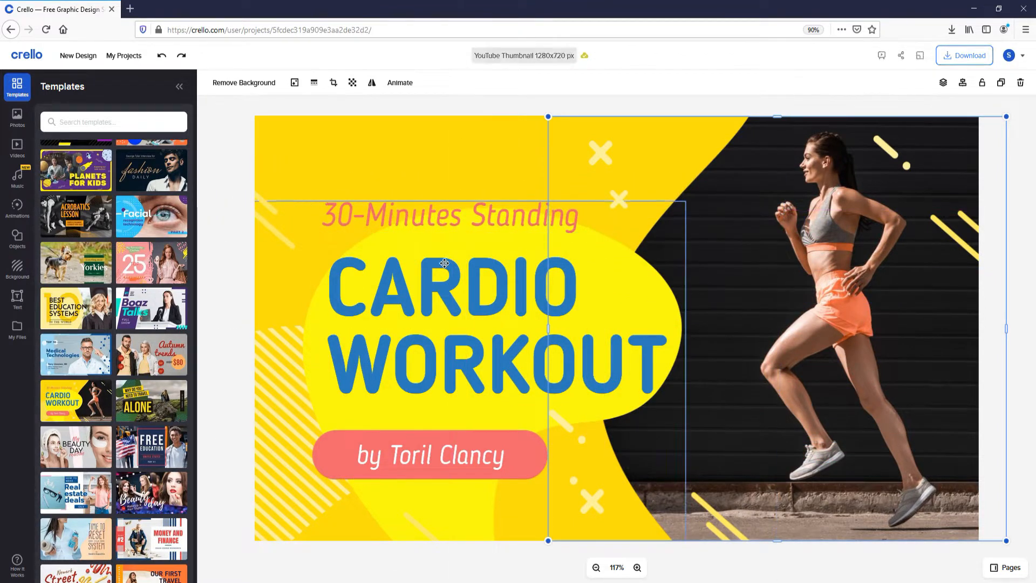
left_click(637, 277)
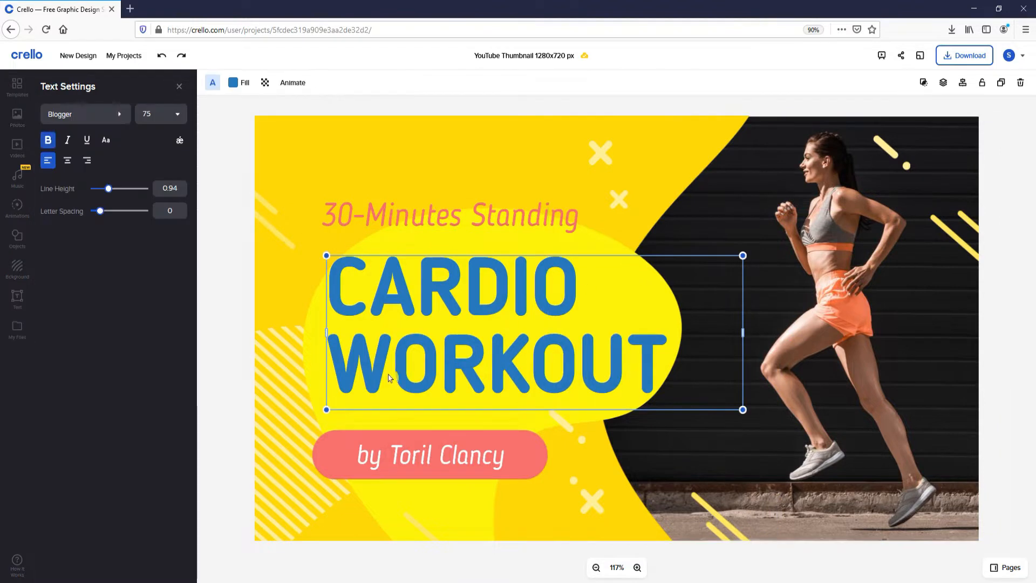
left_click(314, 136)
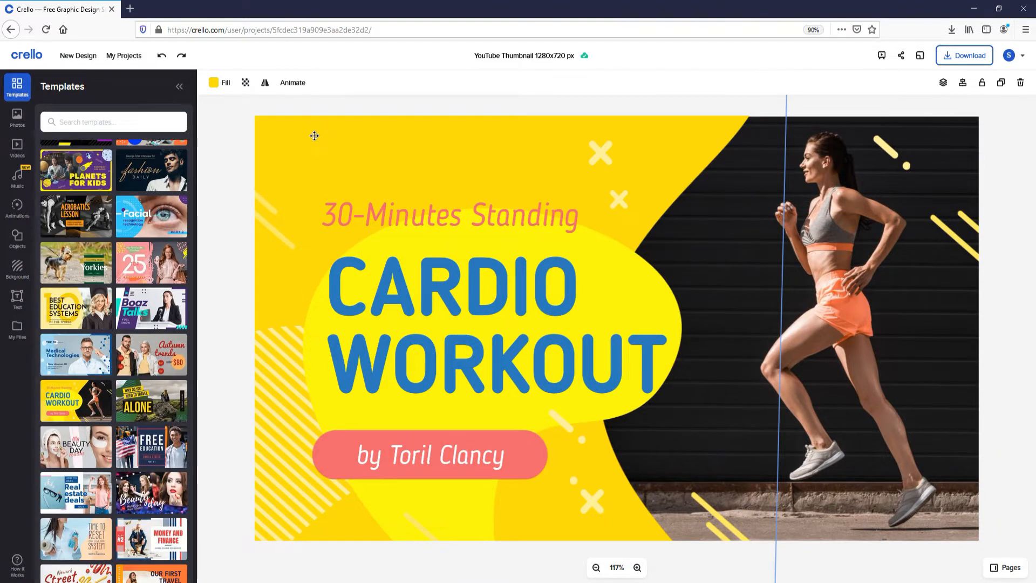
left_click(637, 312)
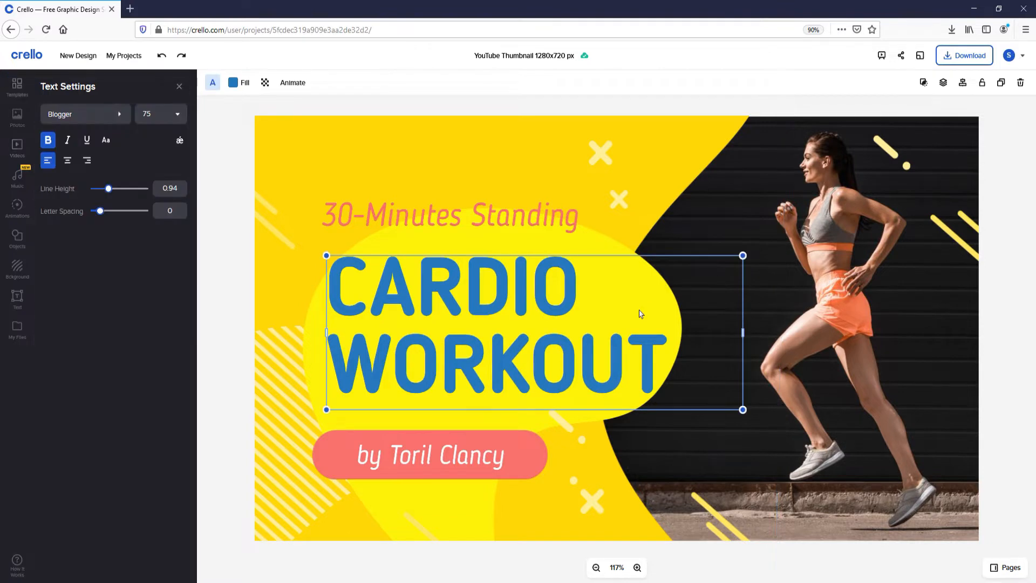
mouse_move(485, 434)
left_mouse_down()
mouse_move(489, 471)
mouse_move(497, 437)
left_mouse_up()
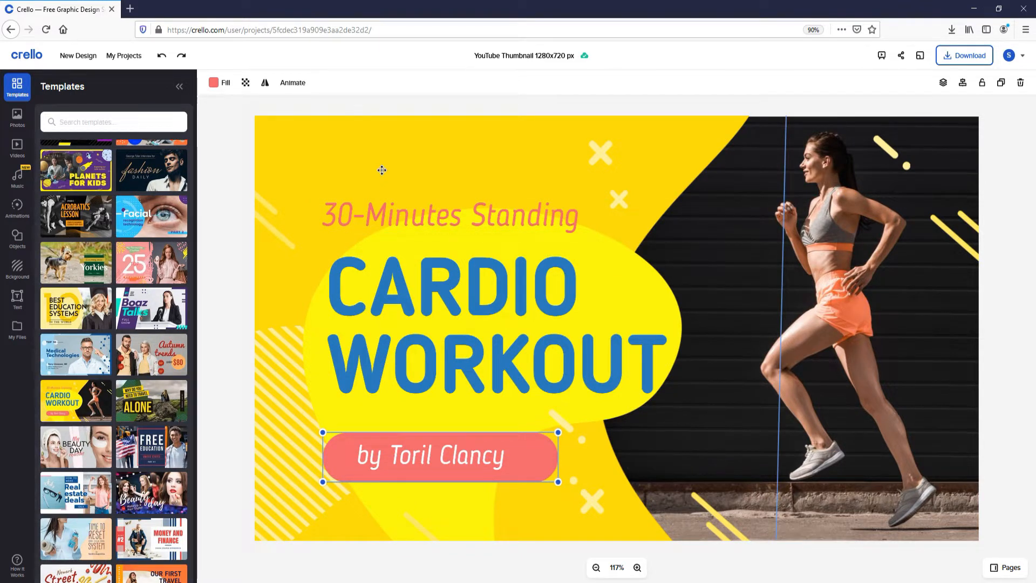
Step: Change the fill of the yellow background shape behind the title area to the preset blue #03A9F4
left_click(357, 158)
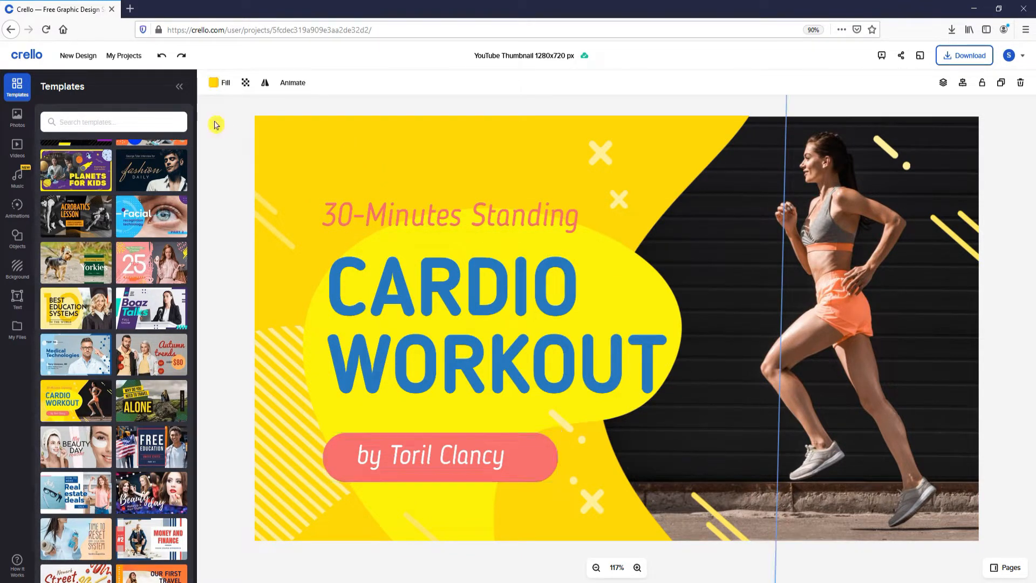
left_click(216, 87)
left_click(177, 268)
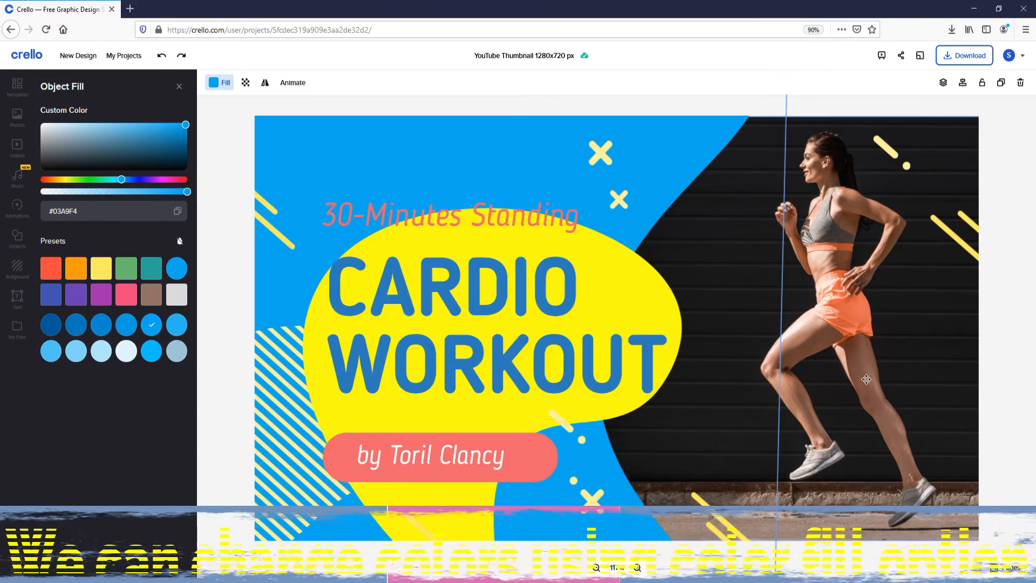
Step: Delete the "30-Minutes Standing" subtitle above the title
left_click(464, 216)
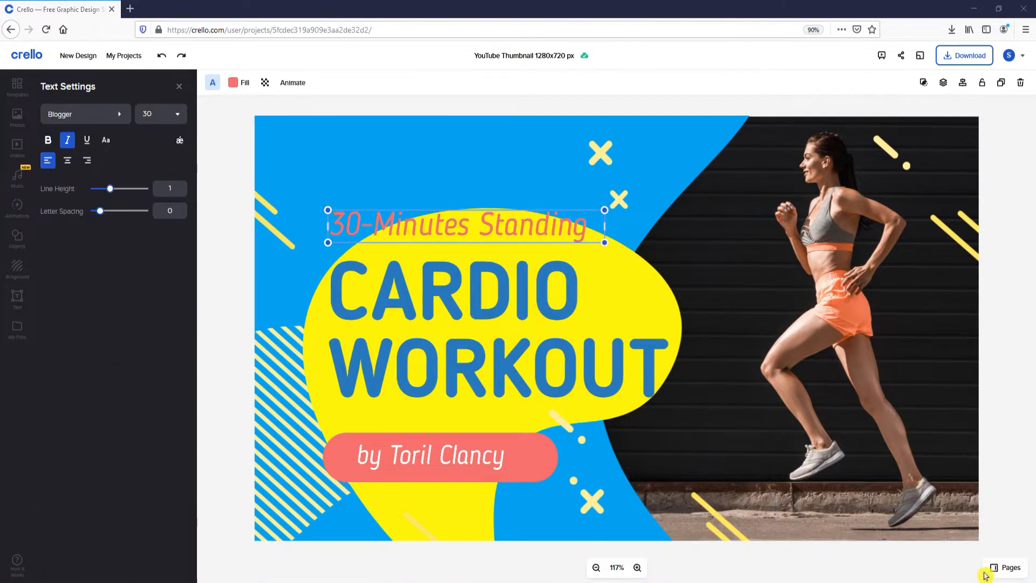
left_click_drag(466, 217, 464, 195)
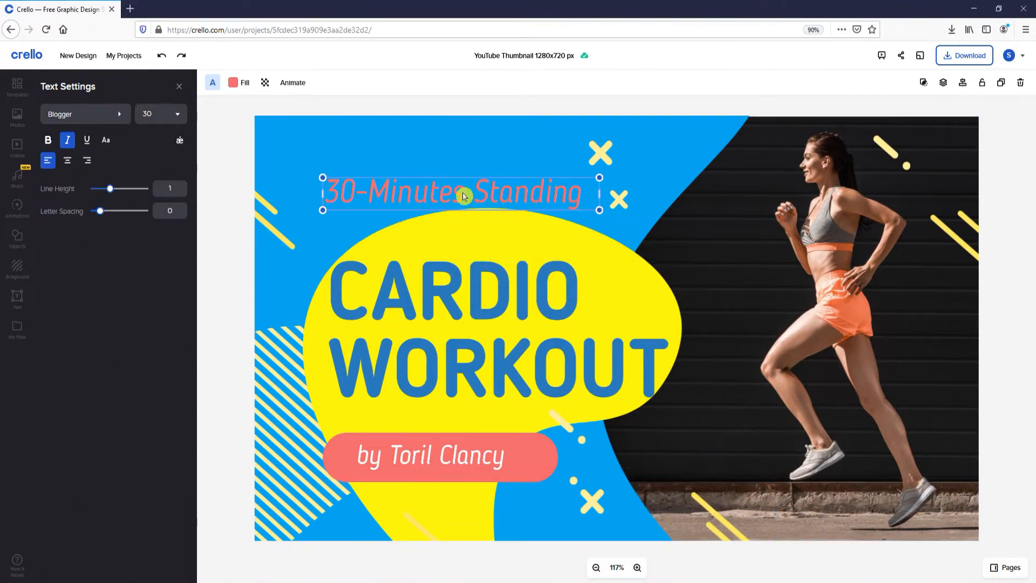
key("Escape")
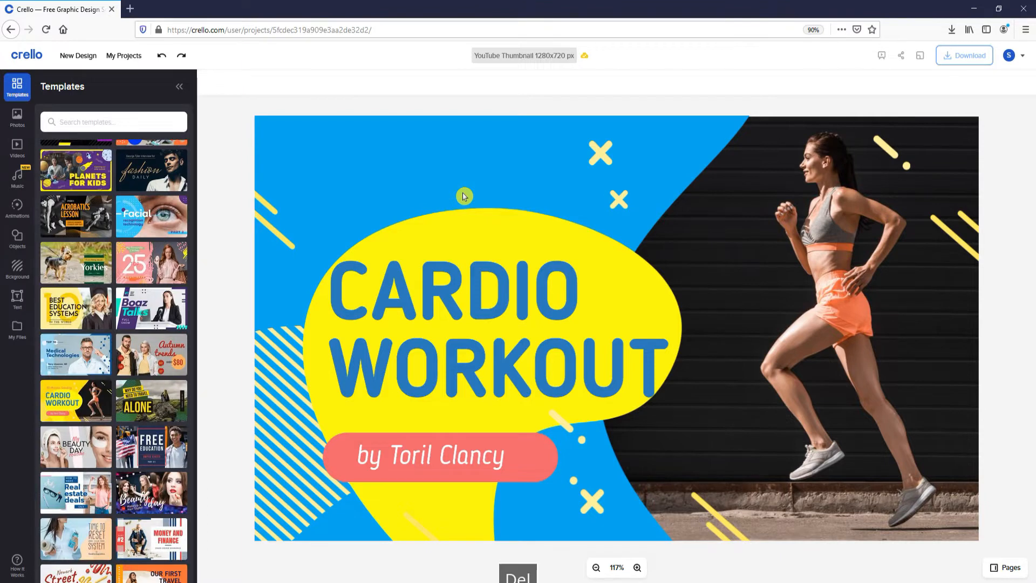
Step: Replace the CARDIO WORKOUT title text with "Free"
left_click(446, 300)
left_click(465, 302)
double_click(482, 308)
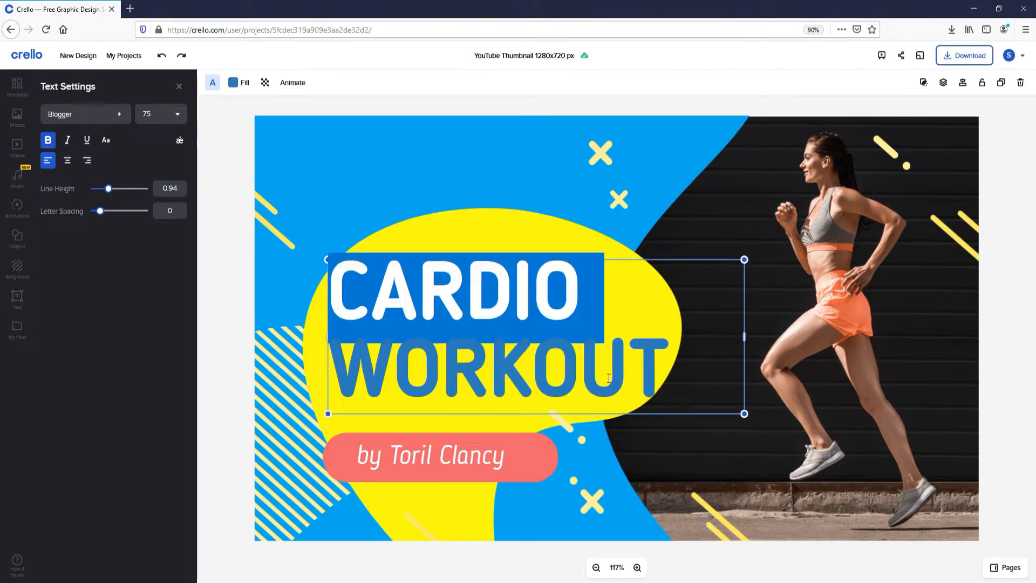
key("ctrl+a")
type("Fr")
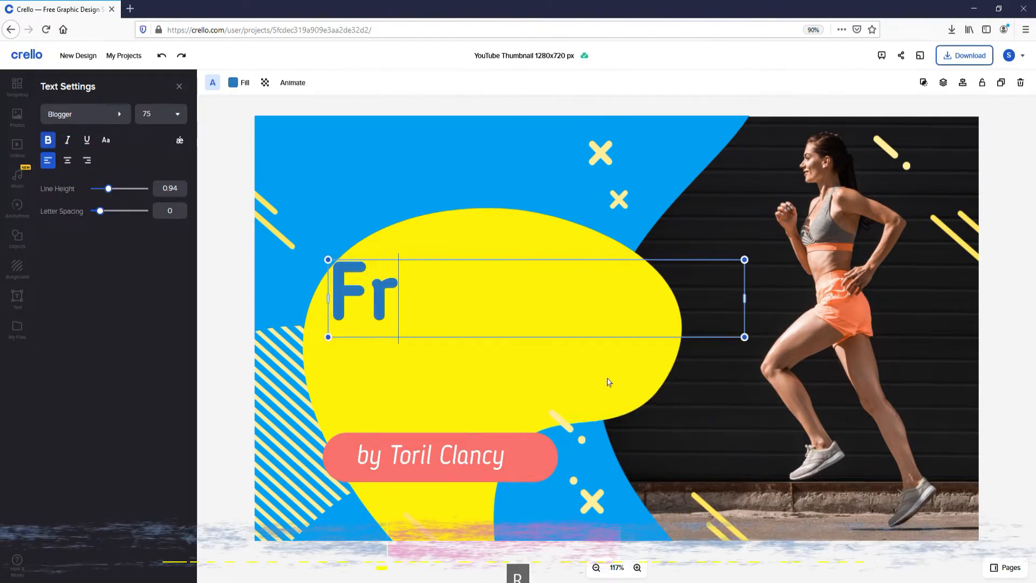
type("ee")
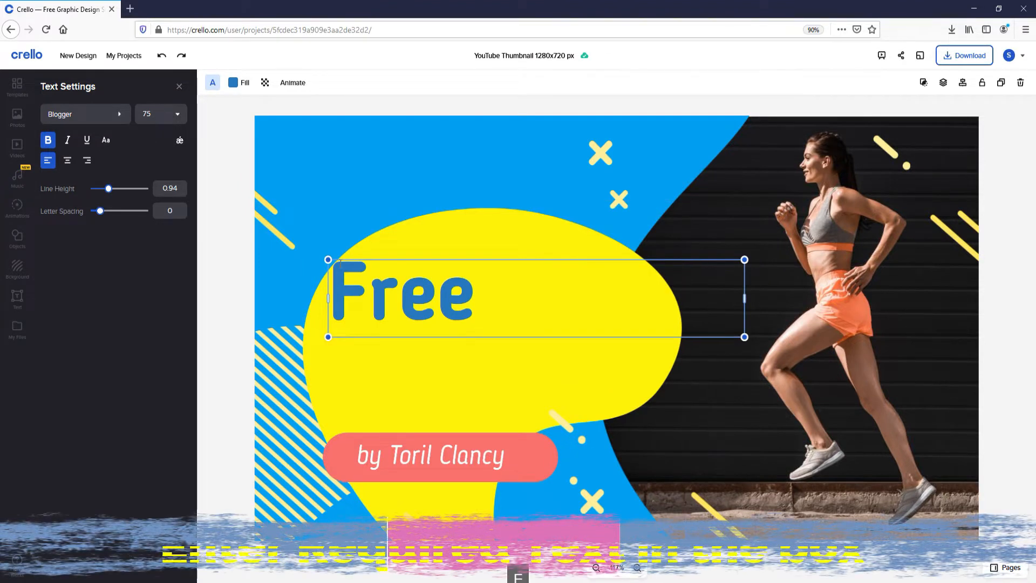
Step: Scale the Free title down to font size 51 and narrow its box around the word in the upper part of the yellow blob
left_click_drag(328, 259, 446, 248)
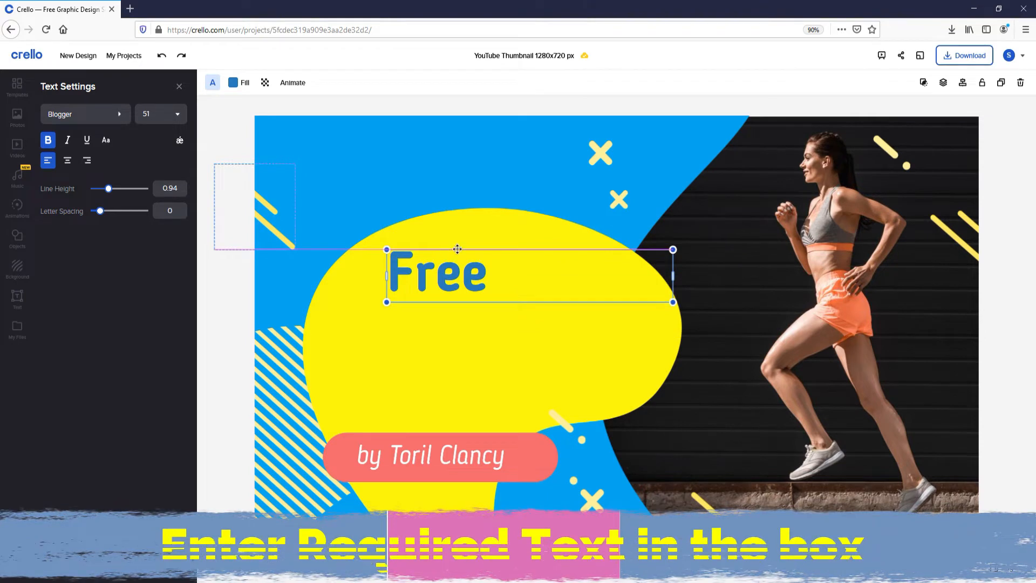
left_click_drag(677, 289, 474, 245)
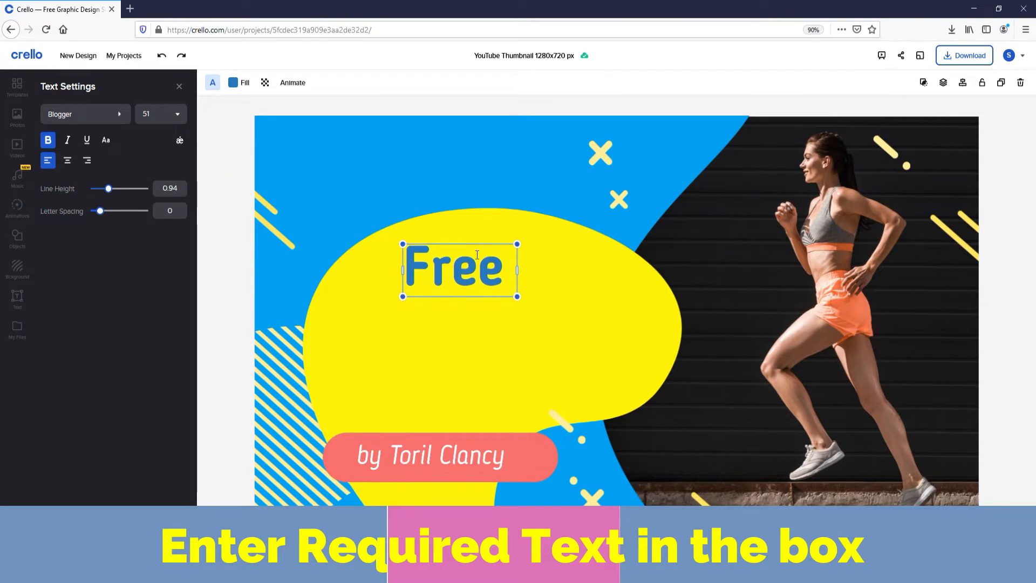
left_click(471, 306)
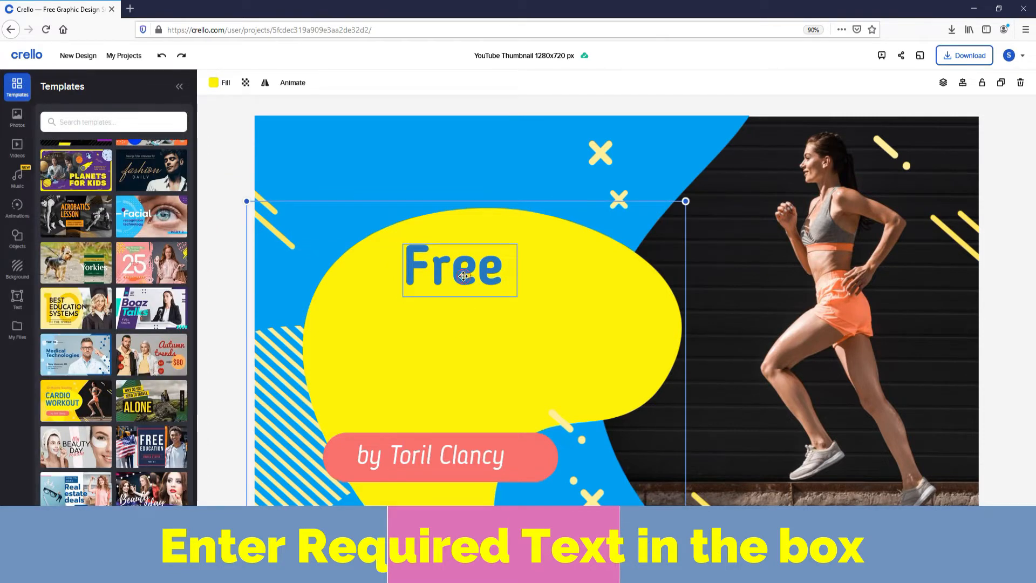
Step: Duplicate the Free title, place the copy below and left of the original, and widen its box across the yellow blob
left_click(465, 280)
key("ctrl+v")
left_click_drag(449, 274, 379, 319)
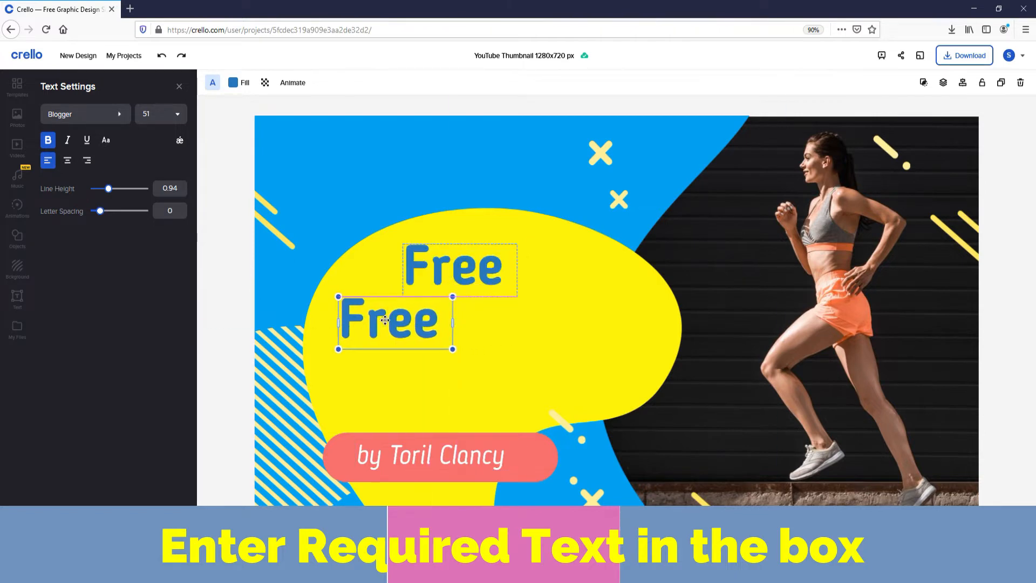
left_click_drag(452, 322, 567, 321)
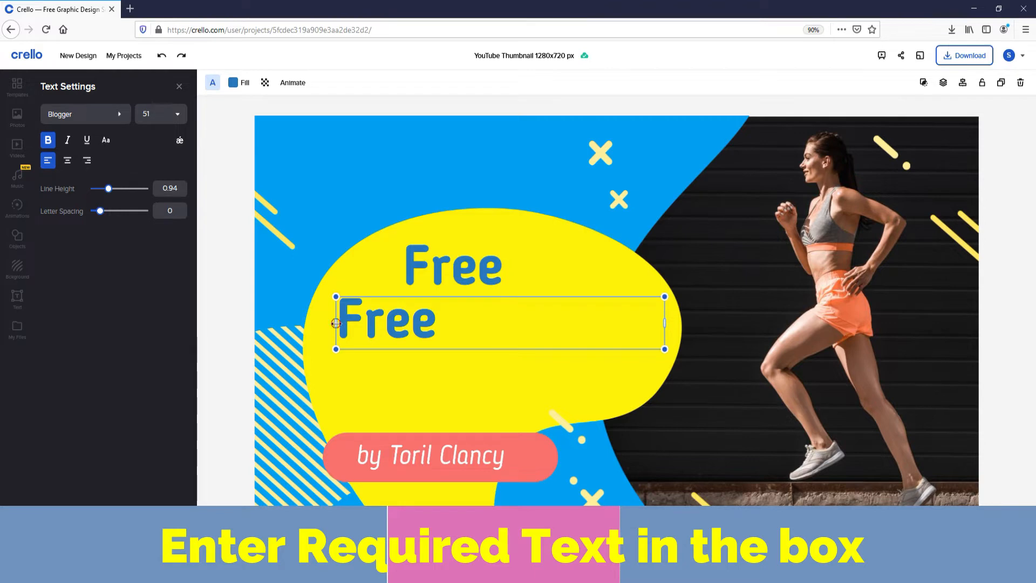
left_click_drag(335, 323, 329, 324)
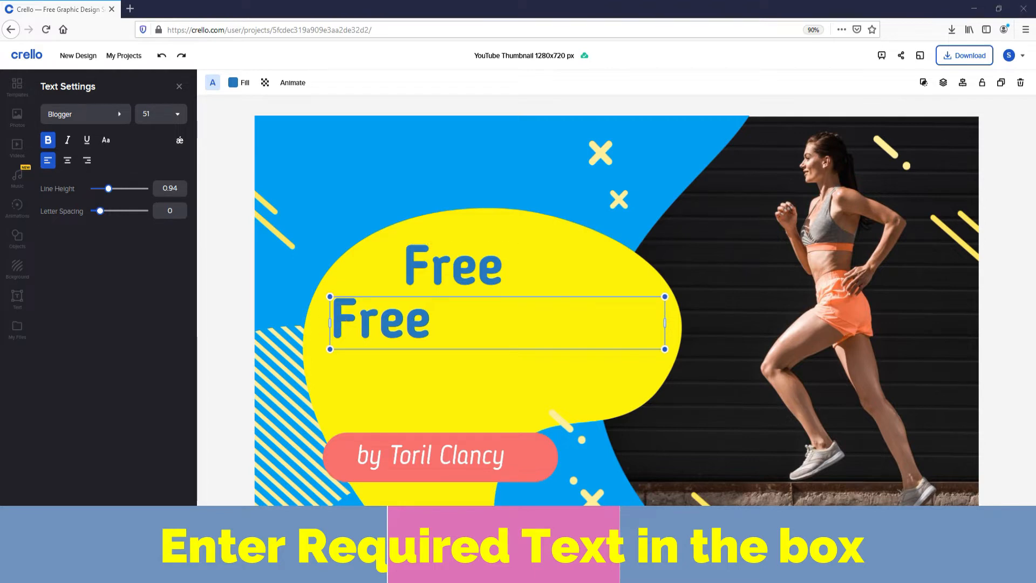
Step: Replace the copied text with "YouTube Thumbnails" and widen its box on both sides
left_click_drag(431, 323, 338, 318)
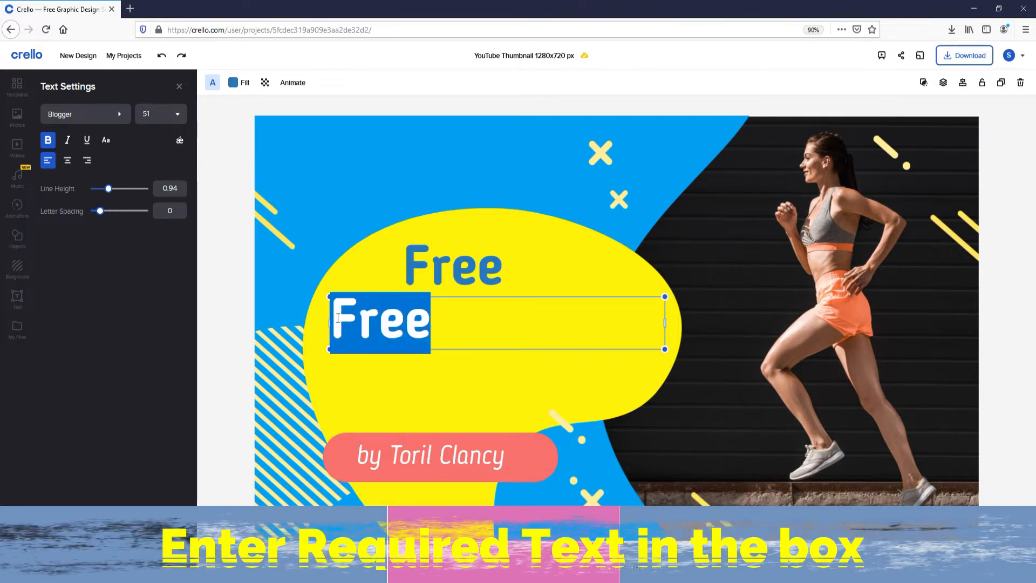
type("YouTube Thumbnails")
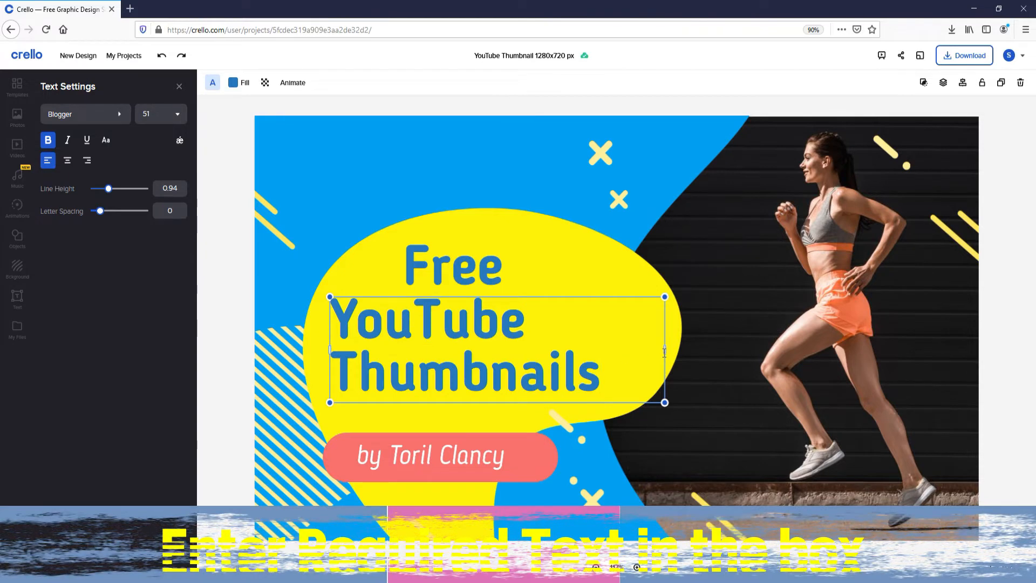
left_click_drag(665, 351, 745, 351)
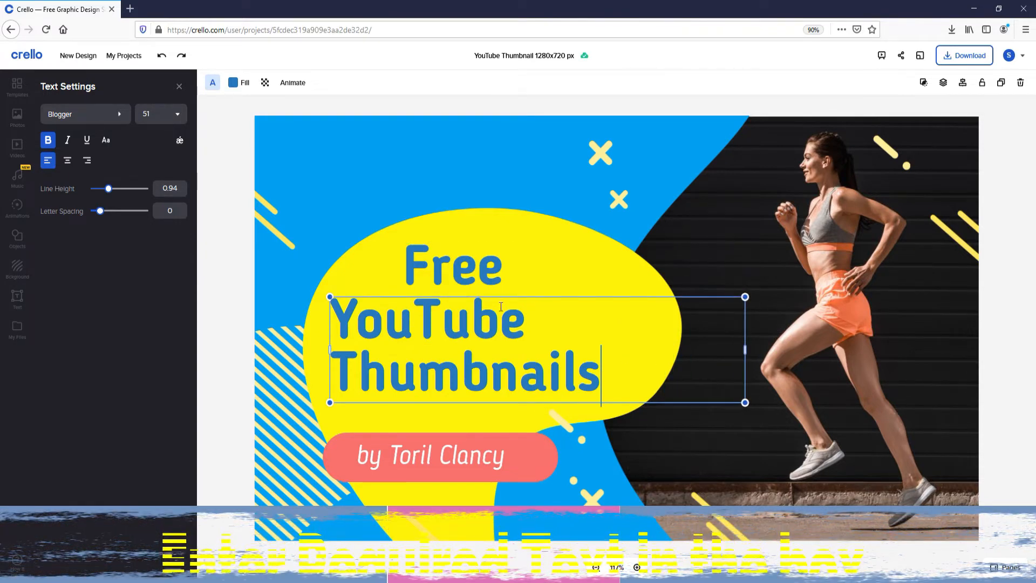
left_click(331, 299)
left_click_drag(330, 299, 317, 300)
Step: Set the font size of the YouTube Thumbnails text to 36
left_click(377, 335)
triple_click(376, 334)
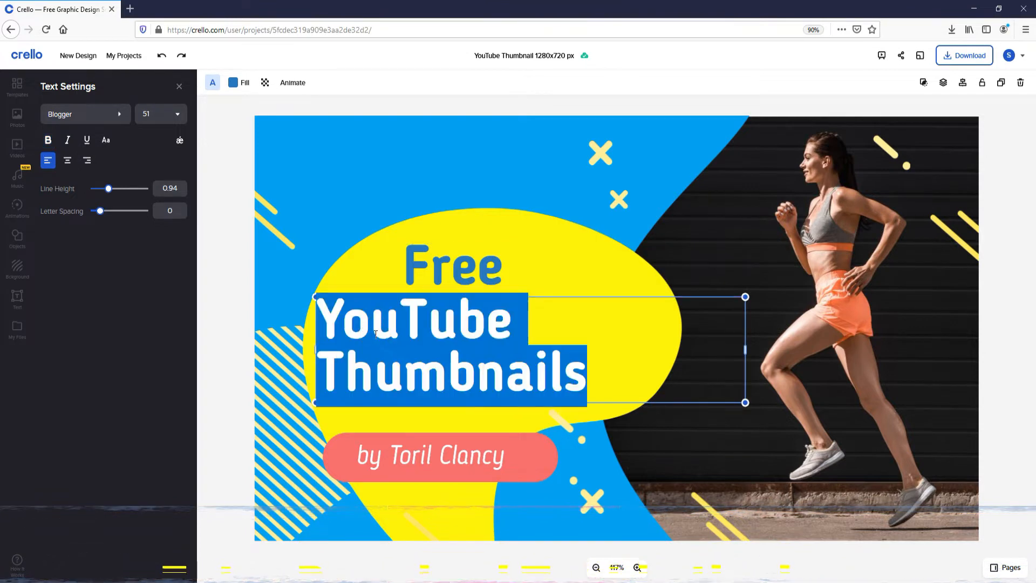
left_click(179, 116)
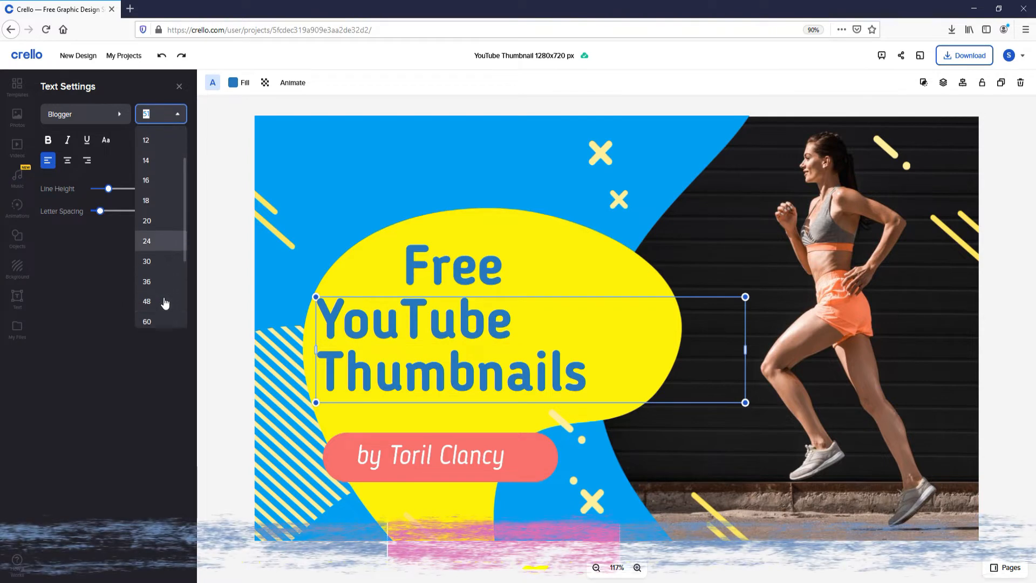
left_click(162, 283)
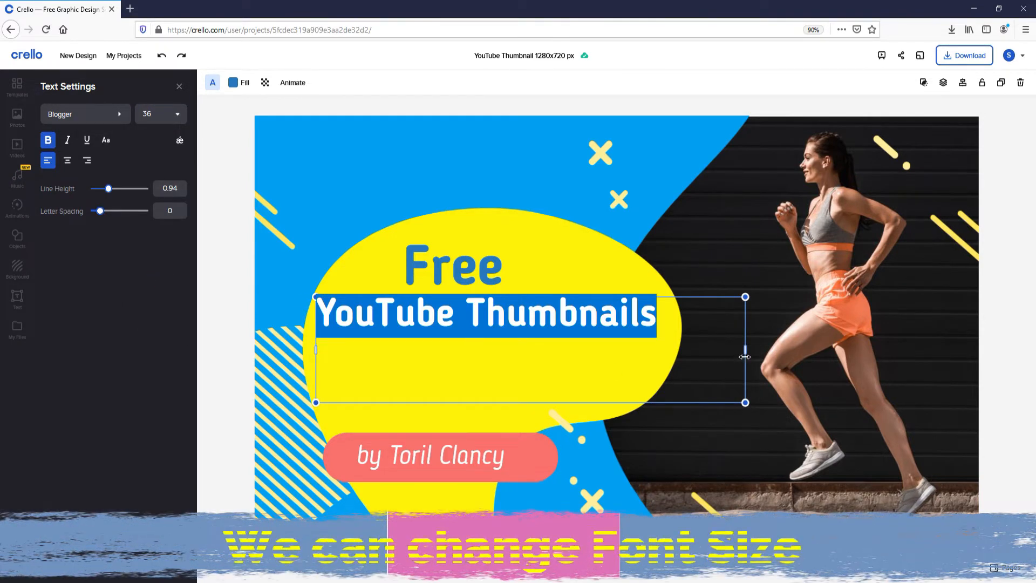
Step: Fit the YouTube Thumbnails text on one line within the yellow blob and shift the Free title slightly up and right
left_click_drag(744, 352, 783, 343)
left_click(687, 332)
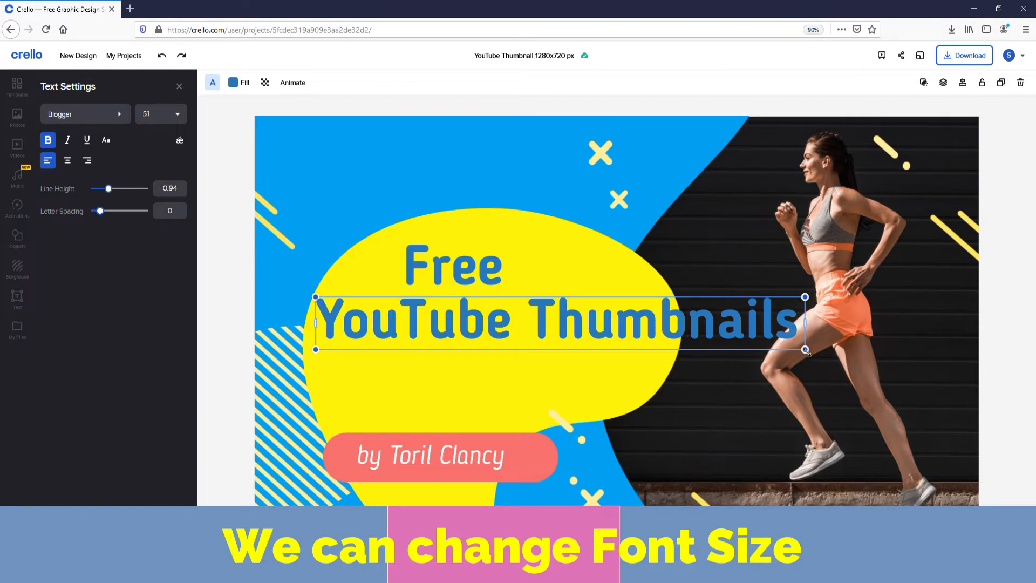
left_click_drag(806, 351, 677, 343)
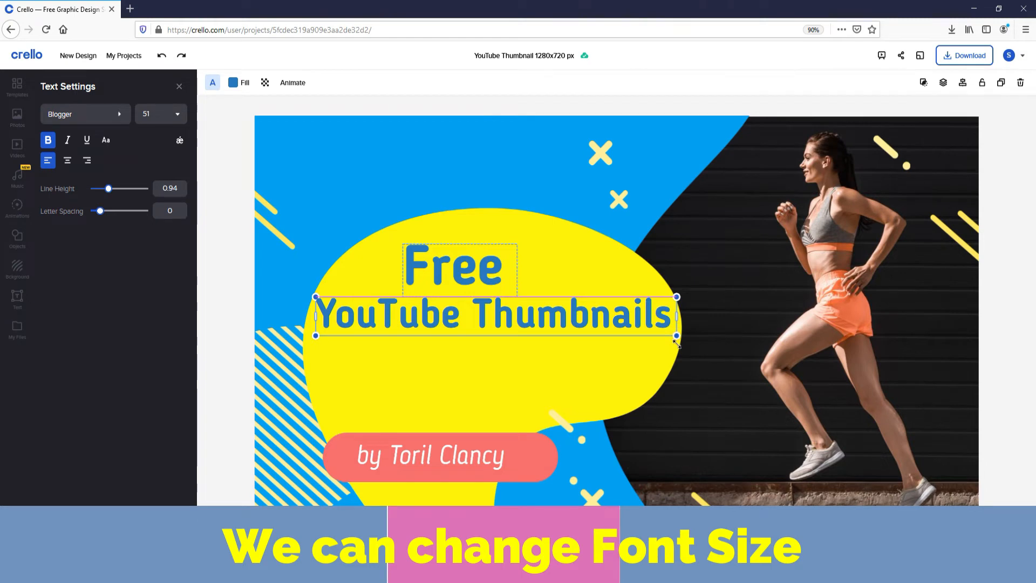
left_click_drag(470, 261, 479, 255)
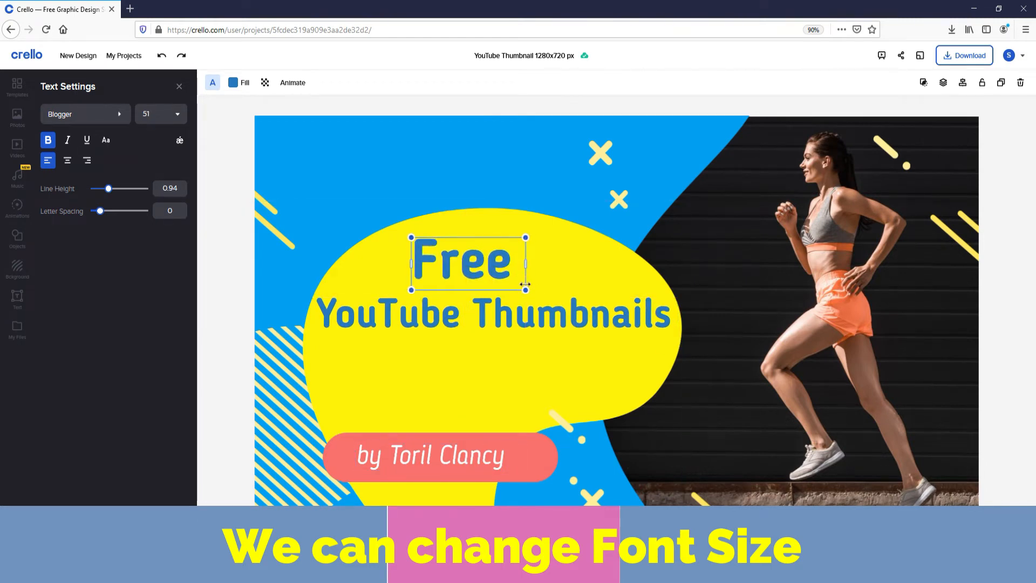
Step: Shrink the Free title to font size 39 and place a copy of the YouTube Thumbnails text directly below the original
left_click_drag(522, 291, 478, 265)
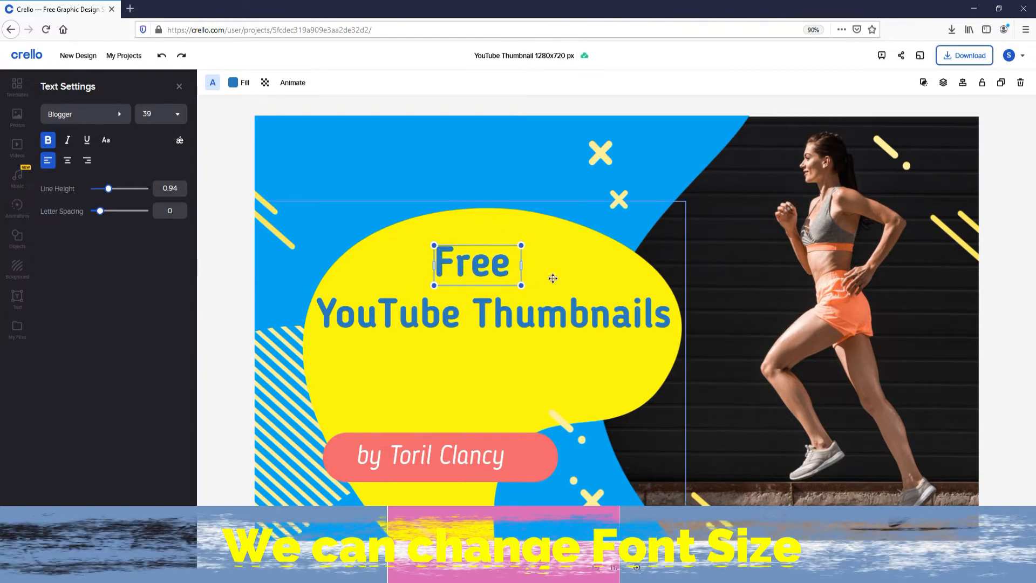
left_click(548, 280)
left_click(504, 320)
key("ctrl+c")
key("ctrl+v")
left_click_drag(502, 320, 488, 365)
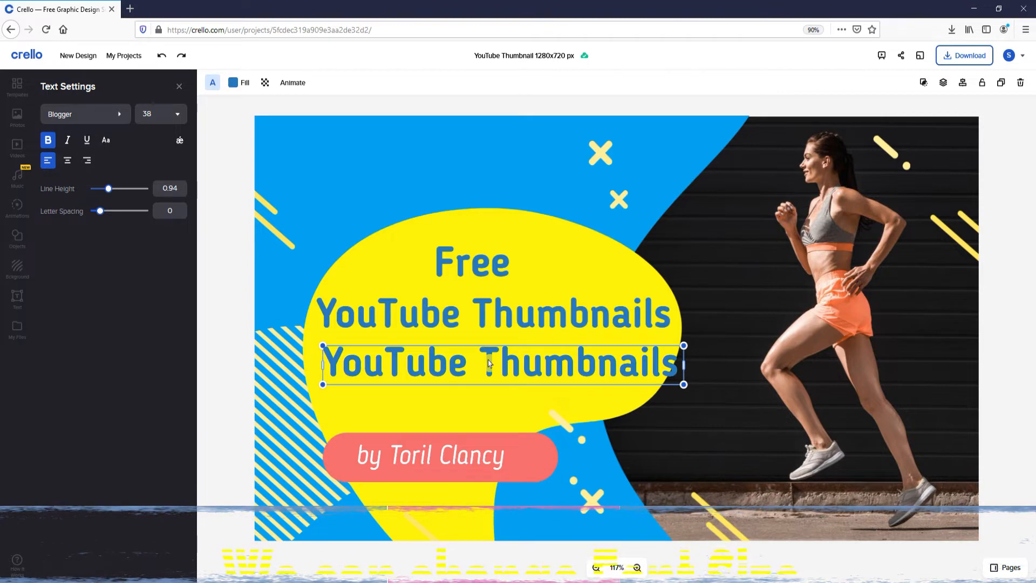
Step: Replace the copied line's text with "Easy to Design", shift it right under the other lines and narrow its box to fit the yellow blob
double_click(538, 367)
key("ctrl+a")
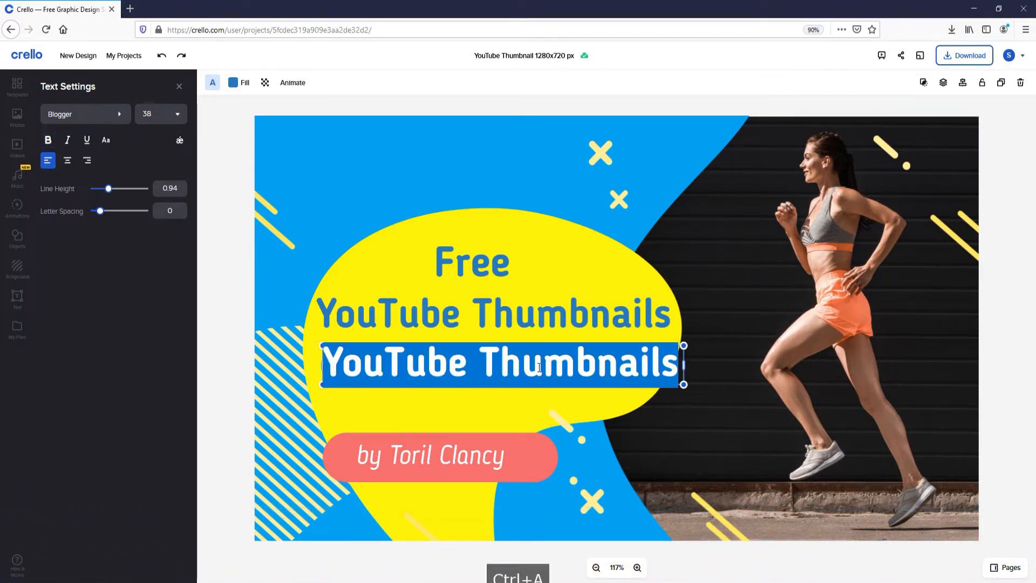
key("Delete")
key("ctrl+v")
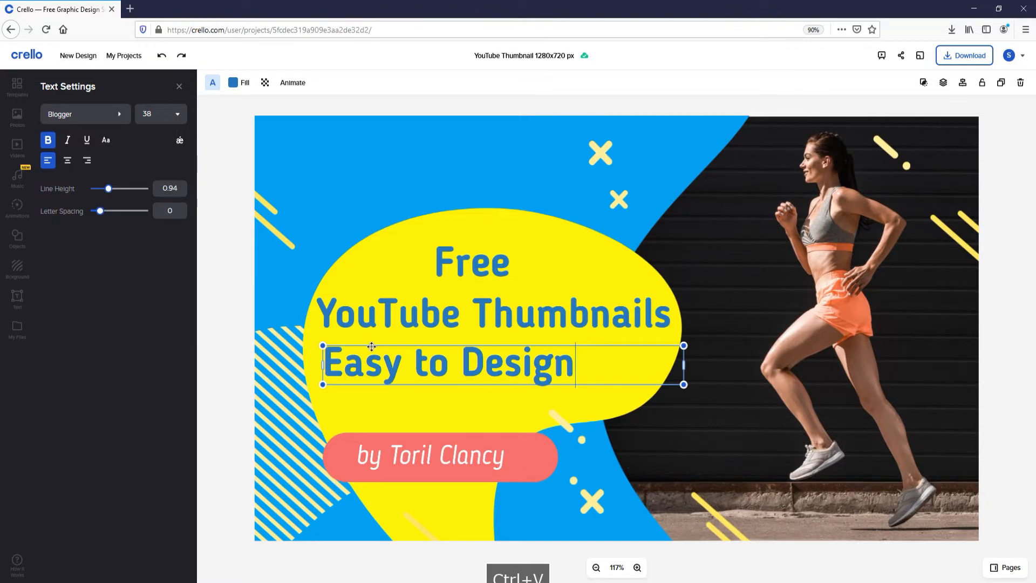
left_click_drag(371, 347, 419, 348)
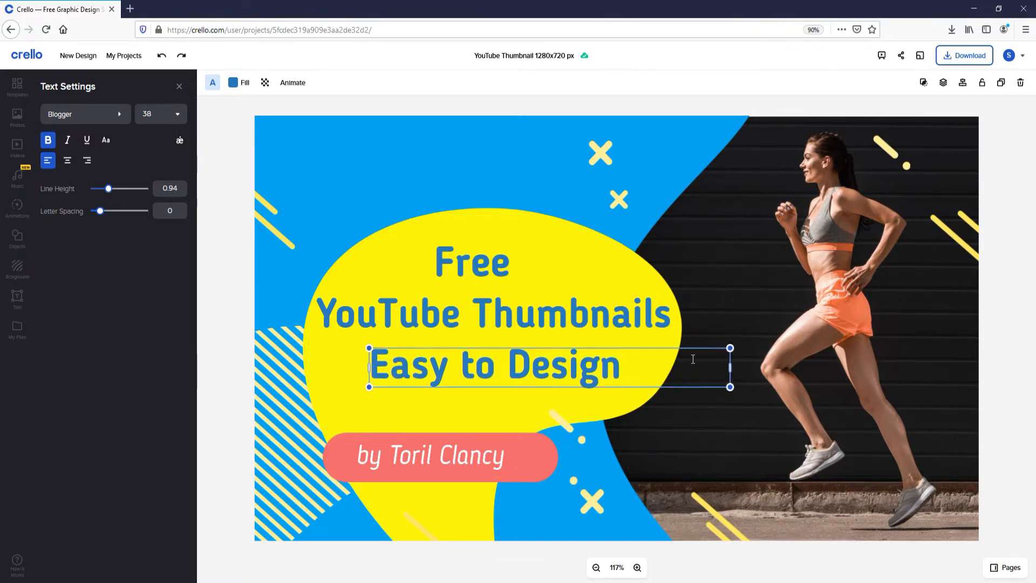
left_click_drag(730, 368, 657, 364)
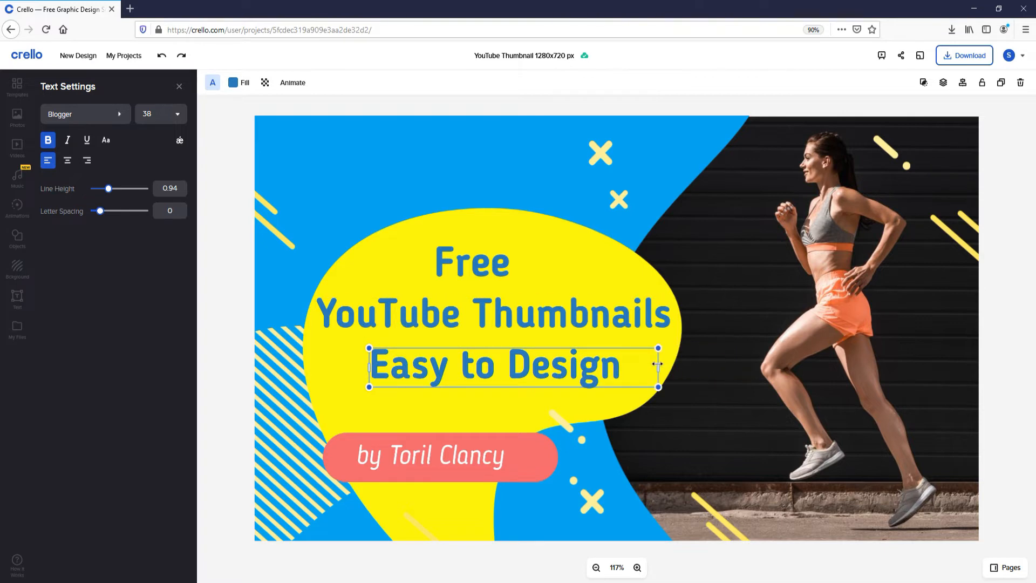
left_click(559, 255)
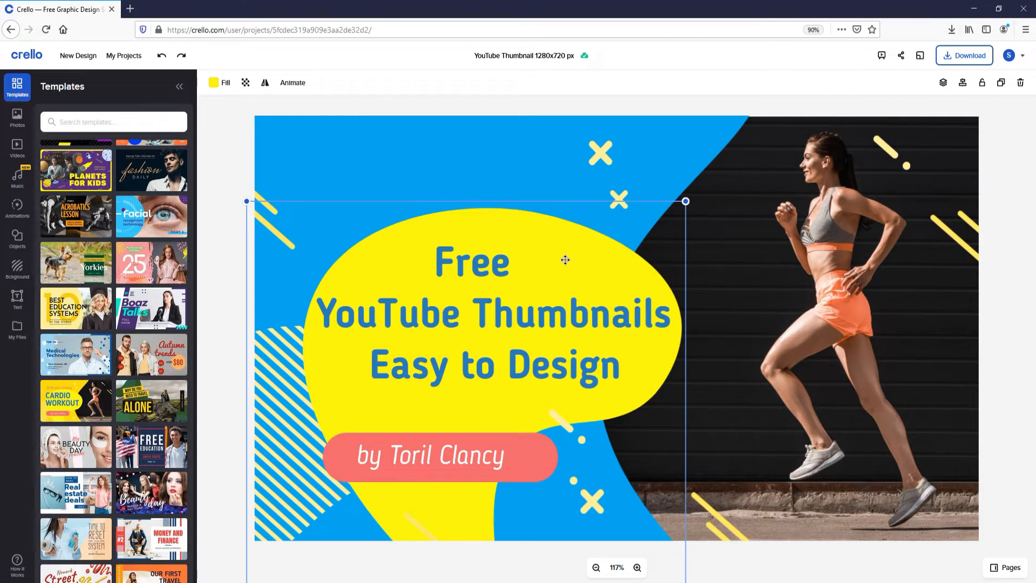
Step: Enlarge the pink pill shape behind the byline and replace the name after "by" with the channel name
left_click(544, 464)
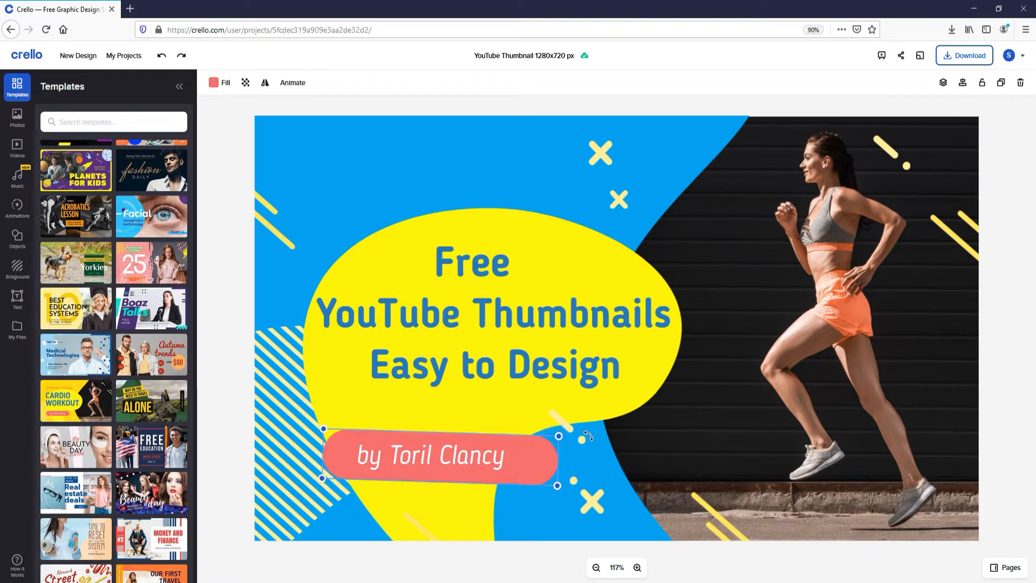
left_click_drag(558, 483, 597, 491)
left_click(505, 465)
double_click(504, 464)
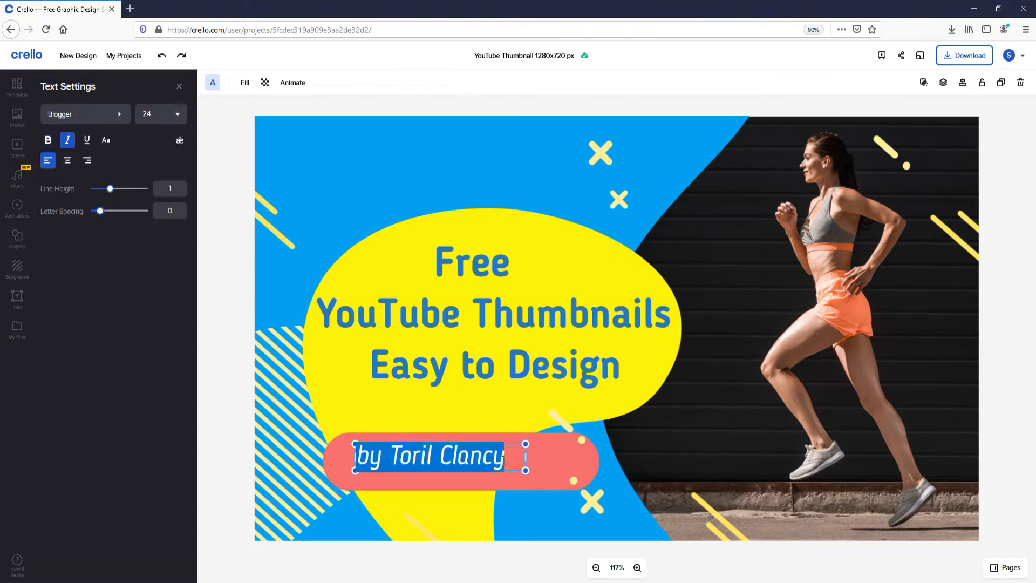
left_click(396, 459)
left_click_drag(397, 460, 490, 466)
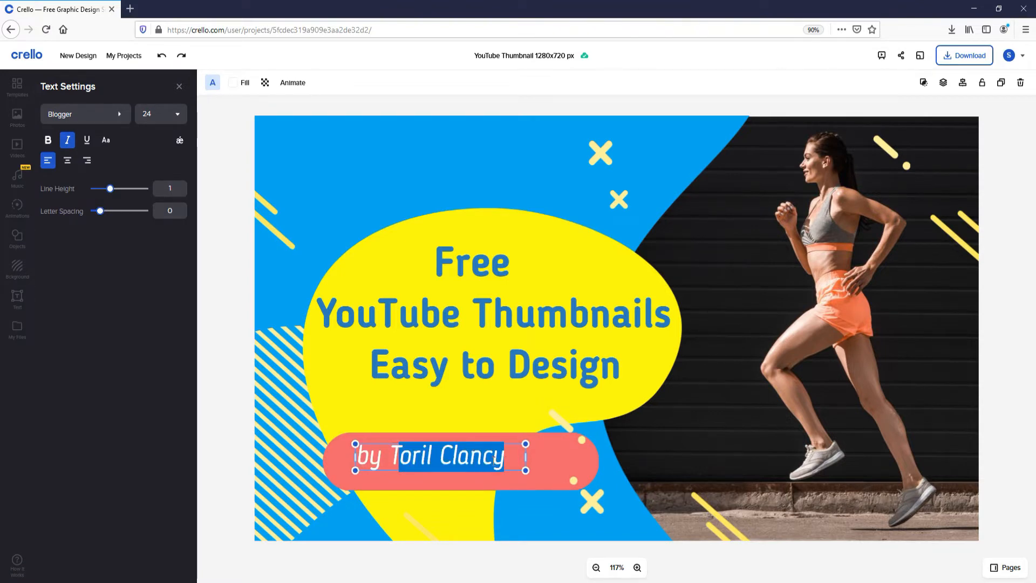
key("BackSpace")
type("L")
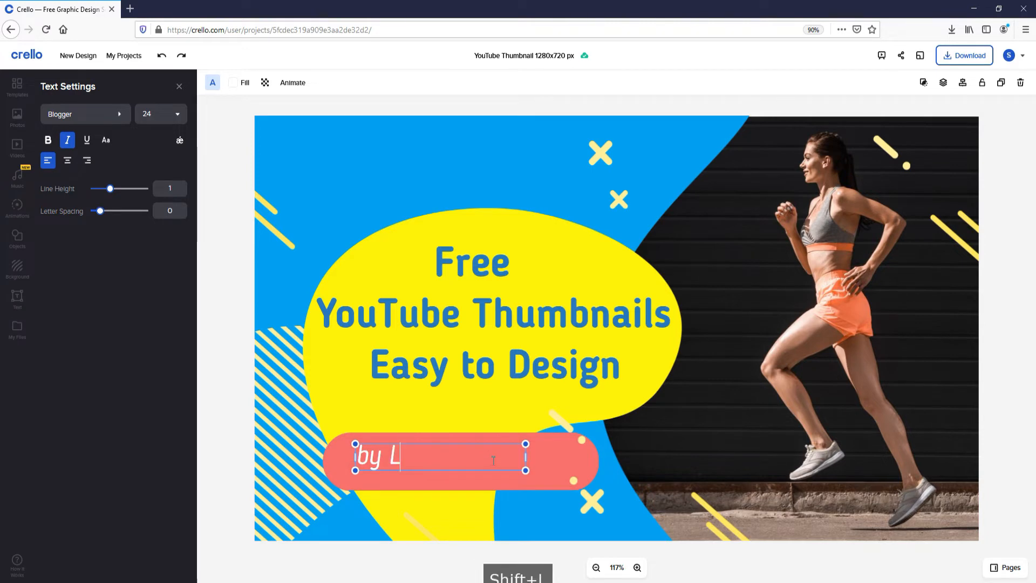
type("ets Play")
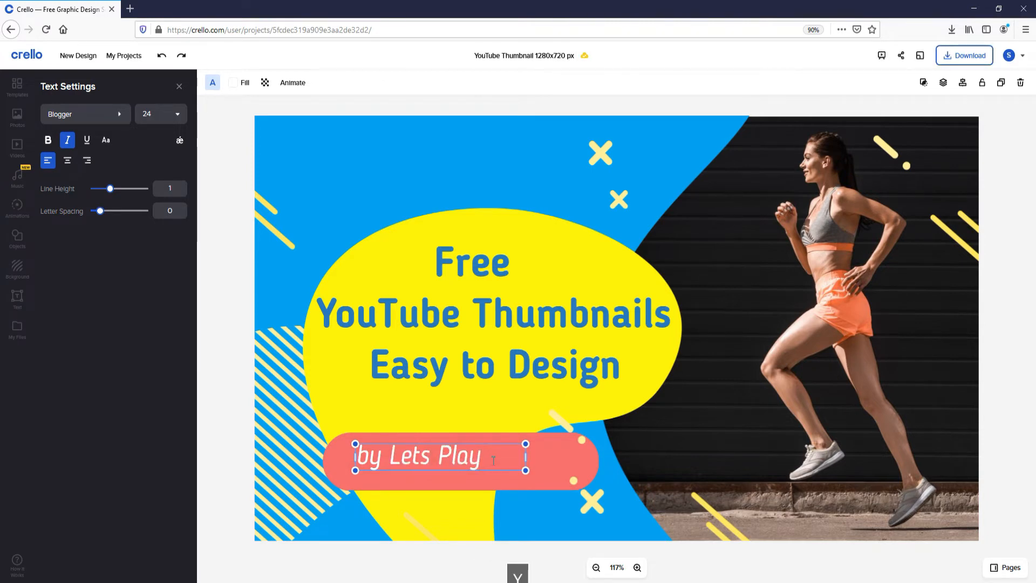
type(" With B")
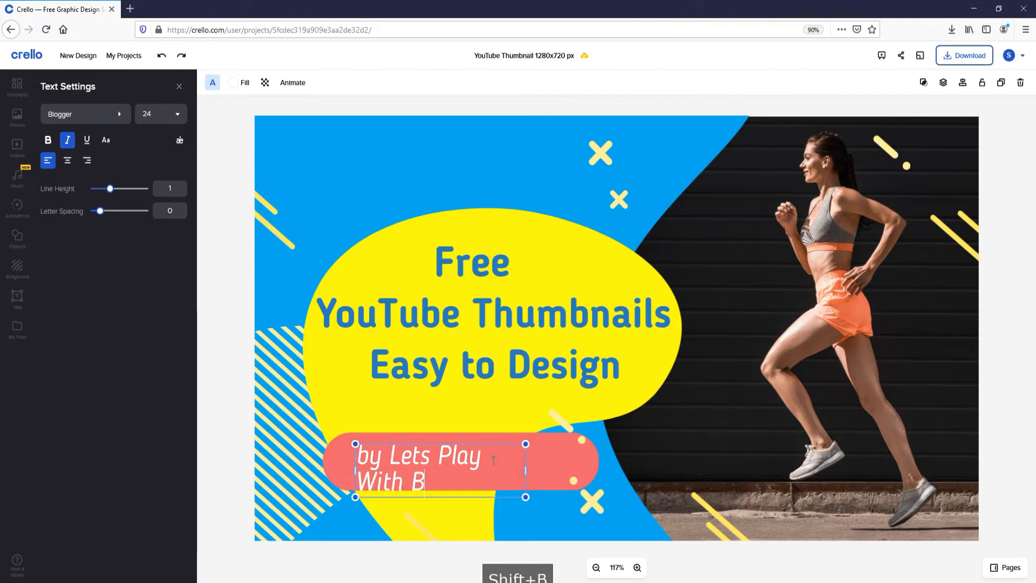
type("andi")
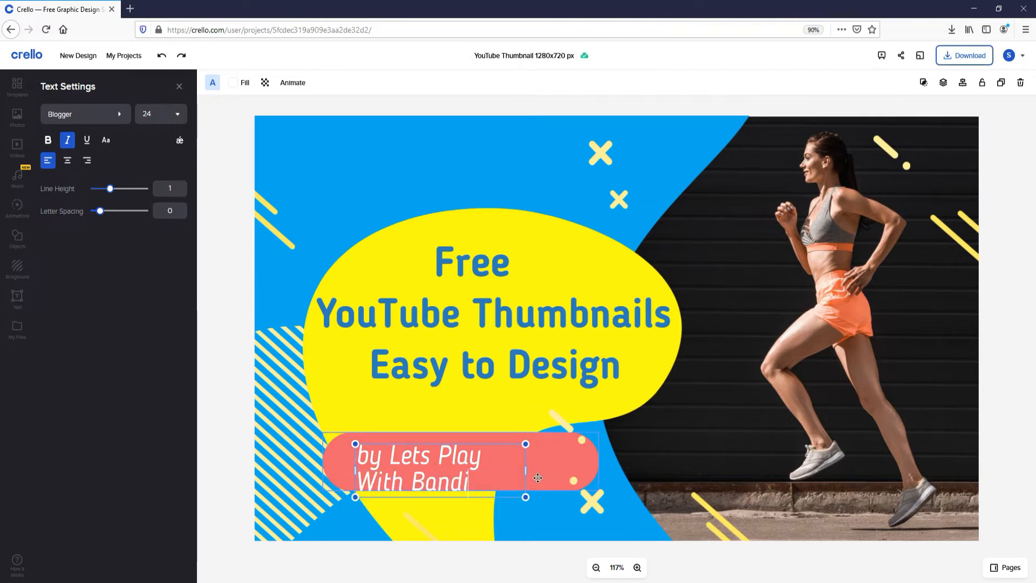
Step: Widen the byline's box to fit one line, make the text bold and center it inside the pink pill
left_click_drag(526, 473, 611, 469)
left_click_drag(507, 445, 488, 449)
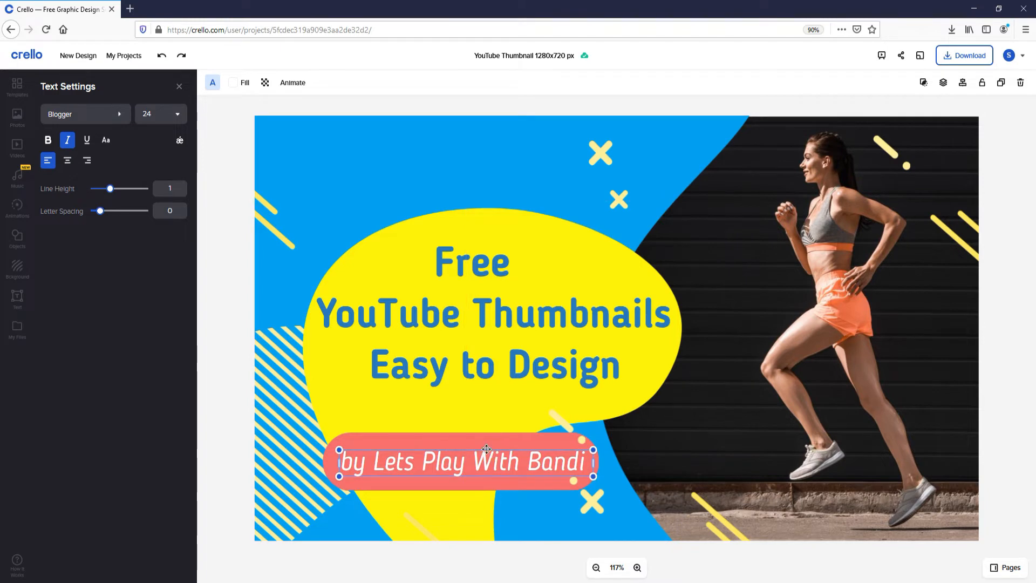
left_click(39, 141)
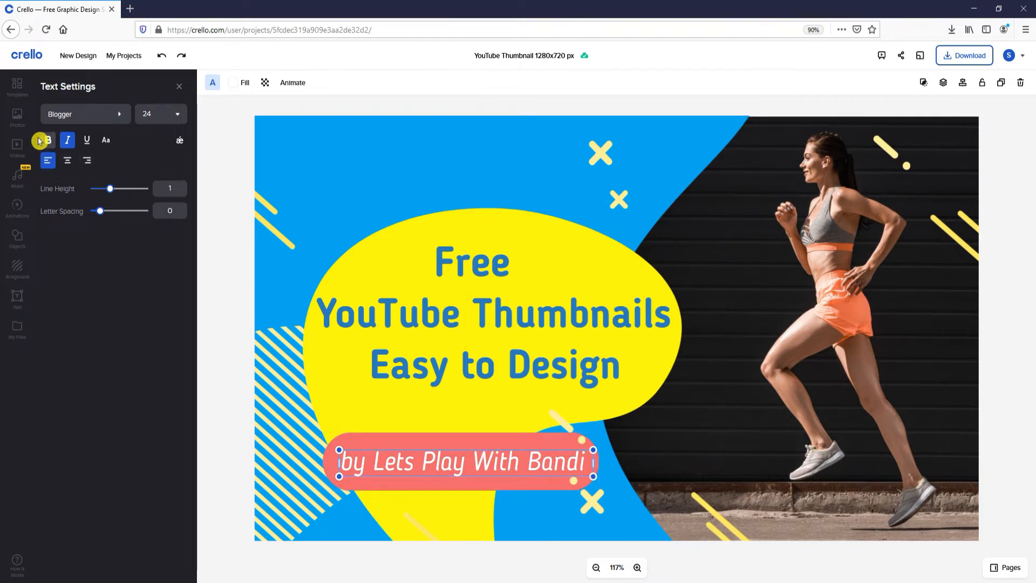
left_click(46, 142)
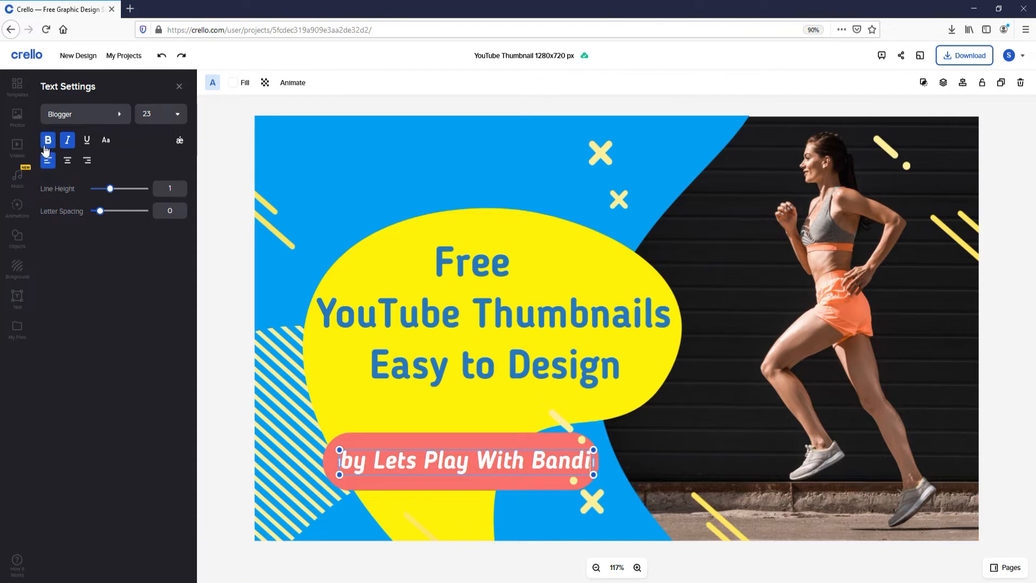
left_click_drag(484, 450, 479, 447)
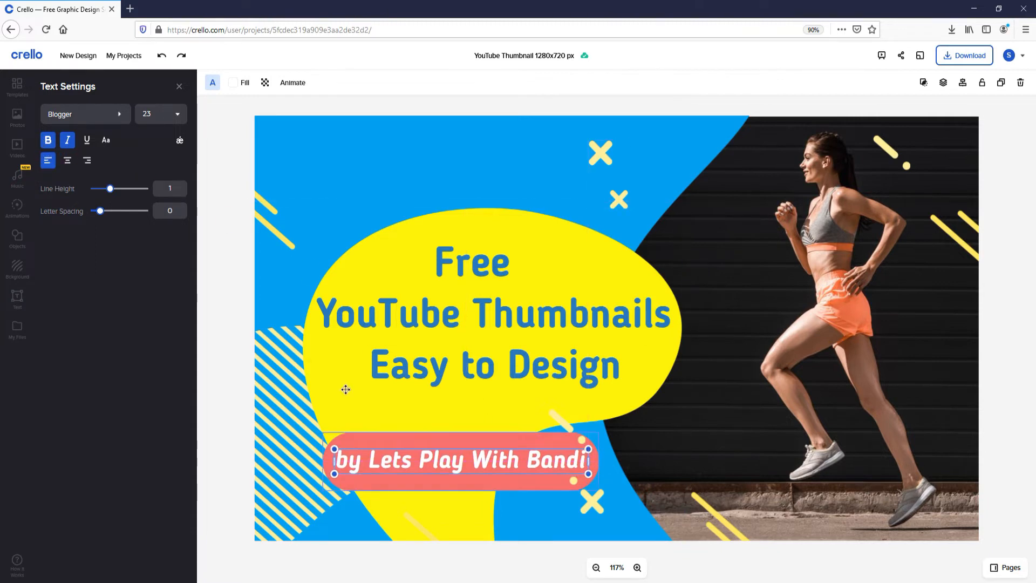
left_click(327, 357)
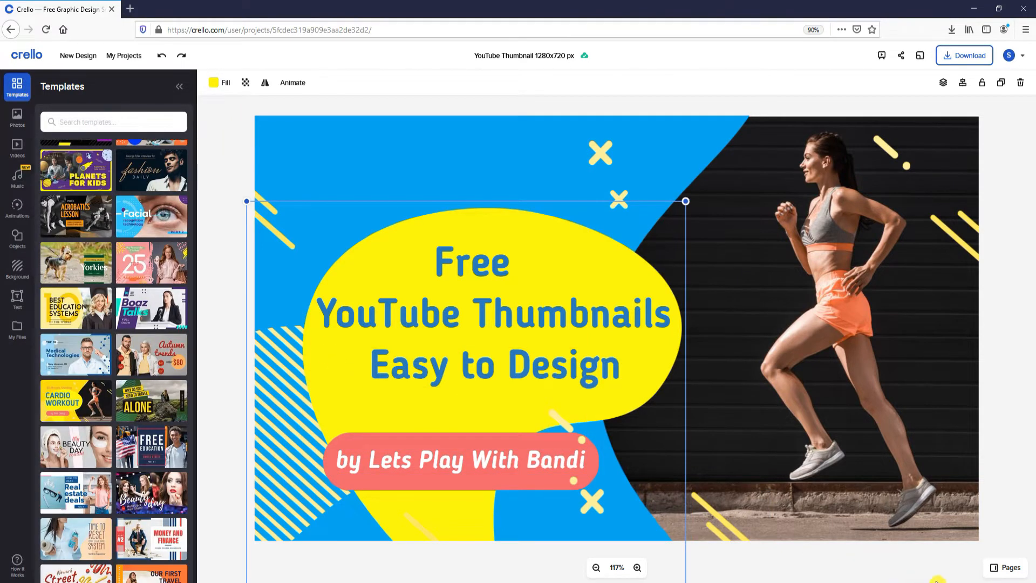
Step: Copy the project's web address and open the same project in a new browser tab
key("ctrl+l")
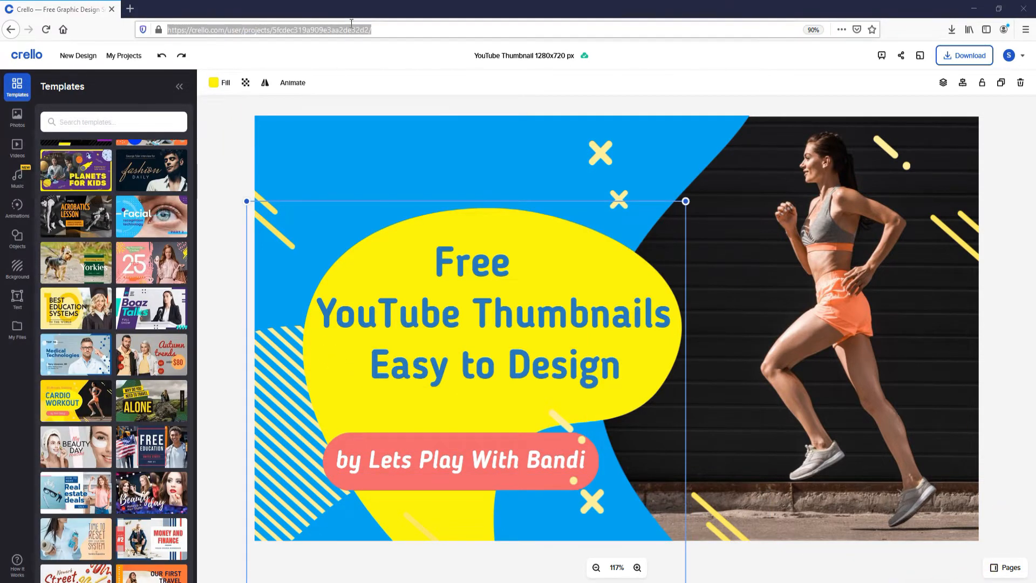
left_click_drag(372, 29, 169, 29)
key("ctrl+c")
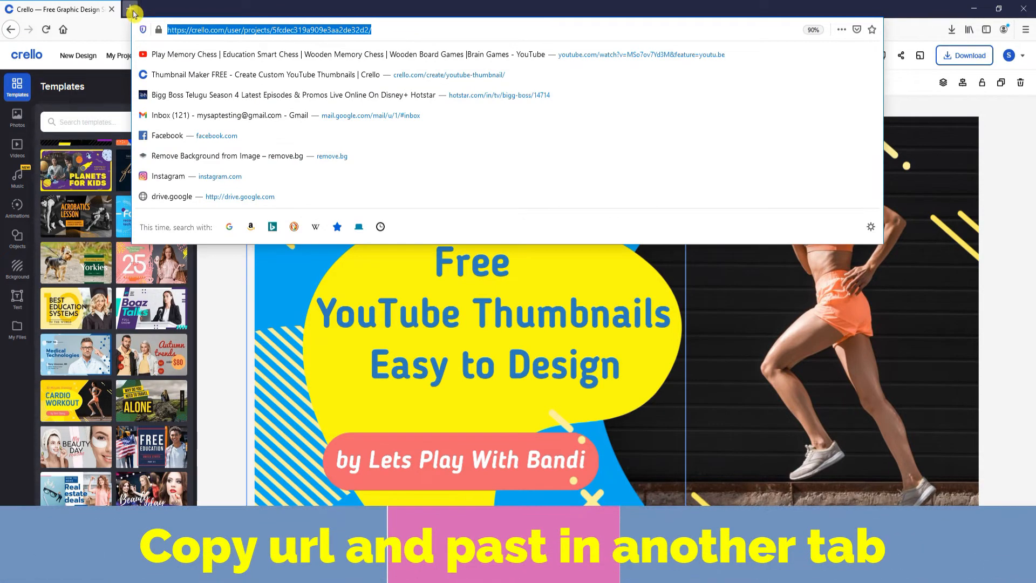
left_click(131, 9)
key("ctrl+v")
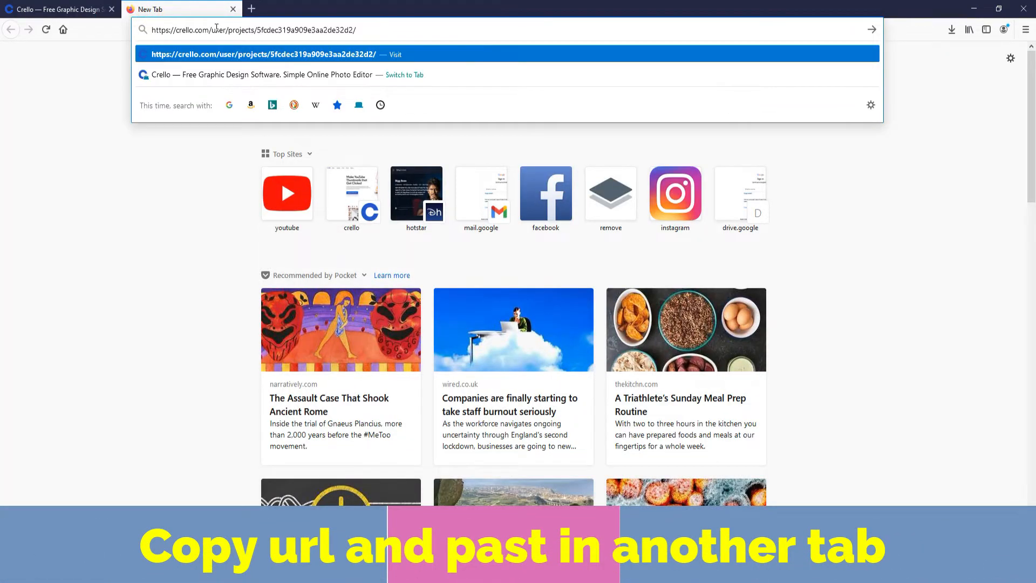
key("Return")
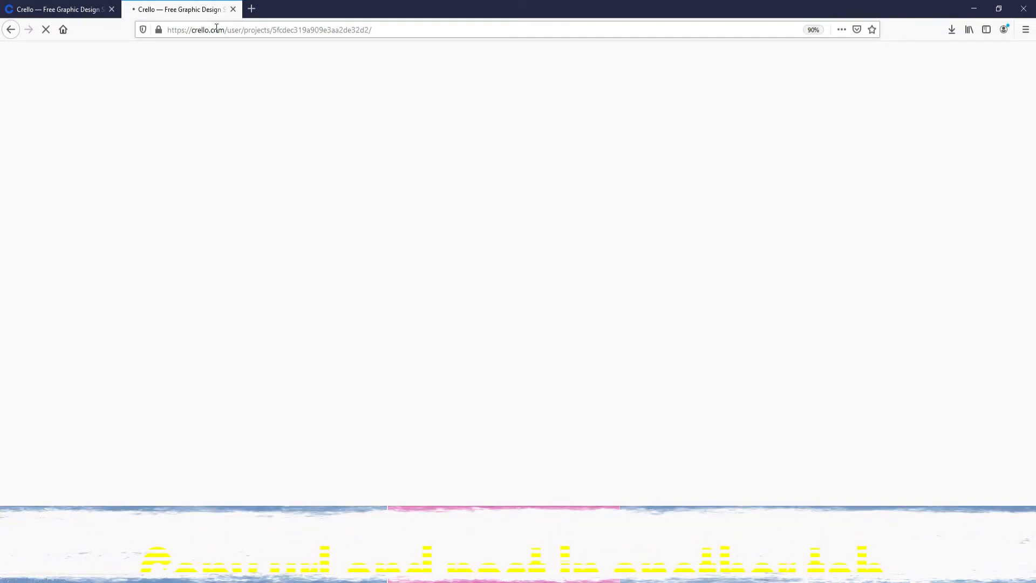
Step: Browse the YouTube thumbnail templates and apply the "Best Dog Breeds for Kids" template to the blank design
scroll(135, 229, "down", 3)
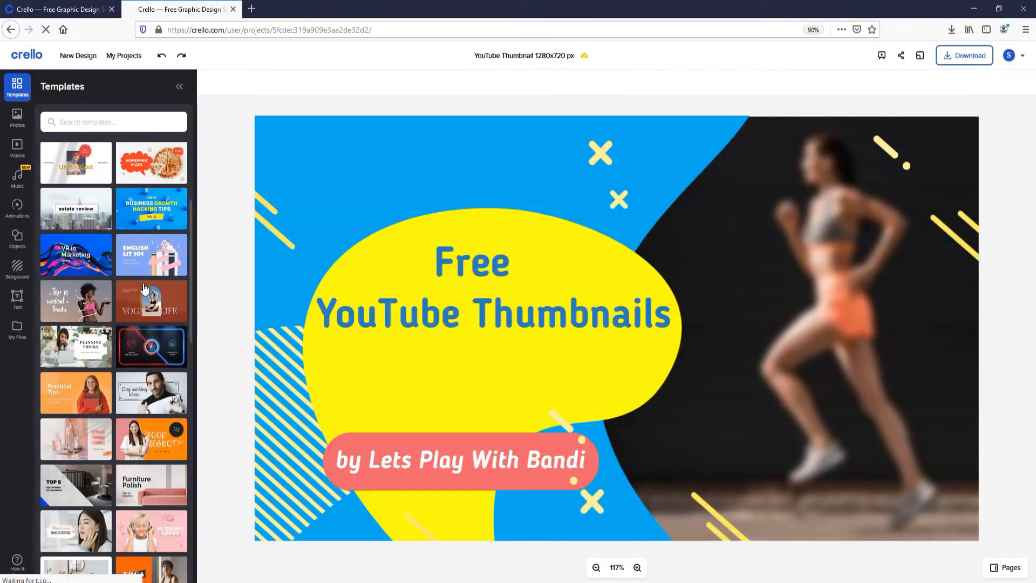
scroll(112, 291, "down", 8)
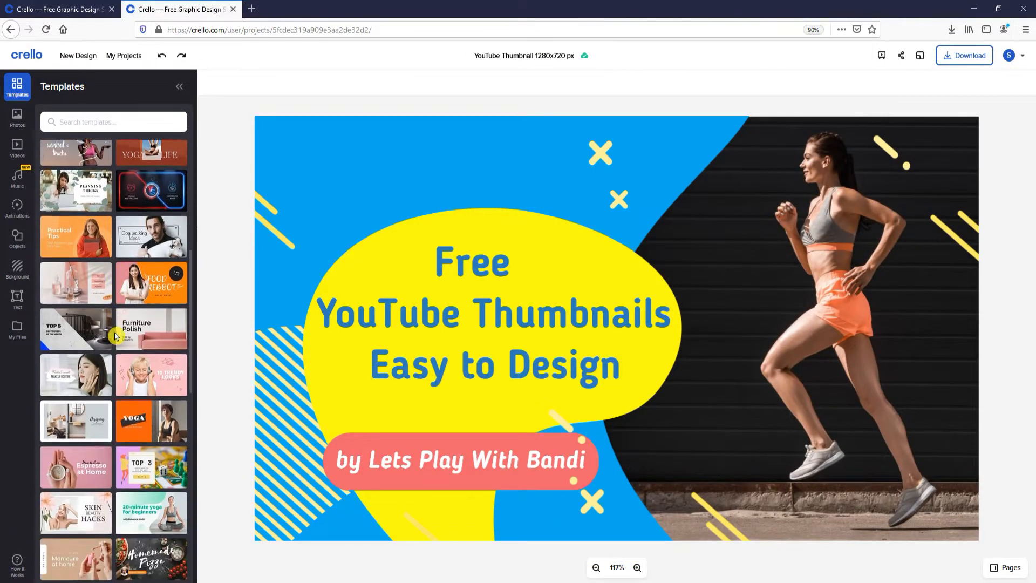
scroll(116, 335, "down", 2)
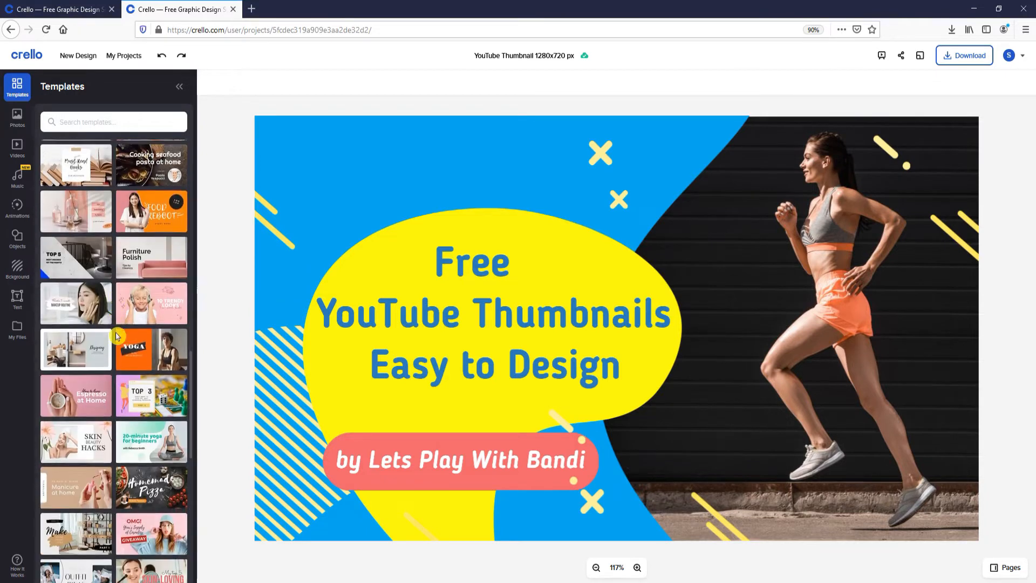
scroll(116, 336, "down", 2)
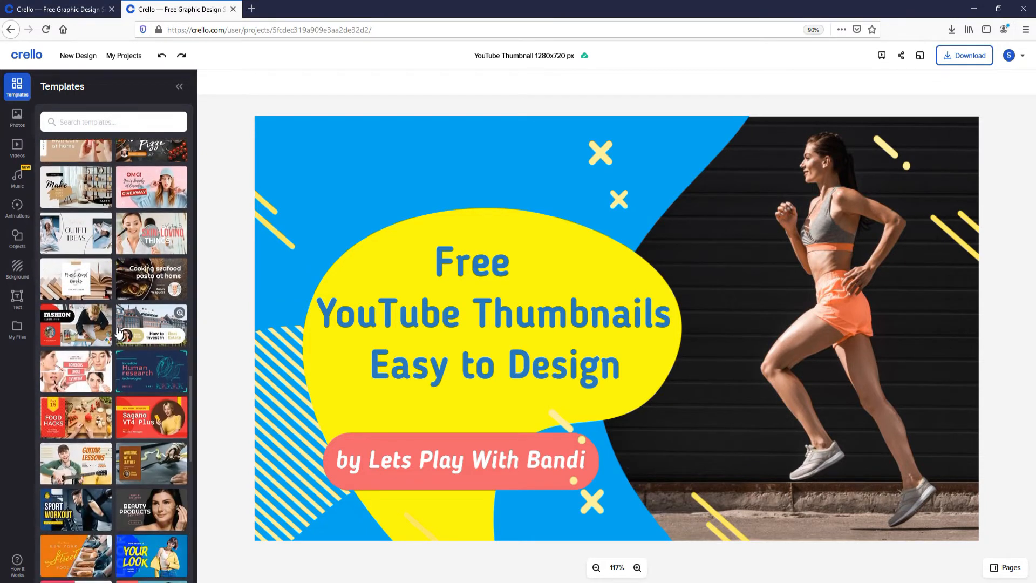
scroll(118, 331, "down", 5)
scroll(118, 333, "down", 7)
scroll(118, 335, "down", 8)
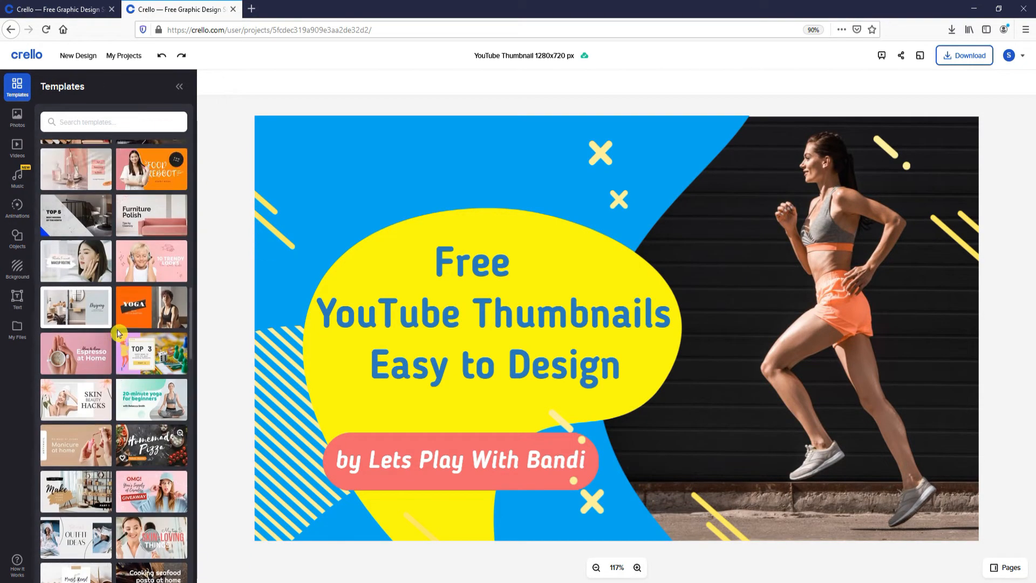
scroll(118, 333, "down", 6)
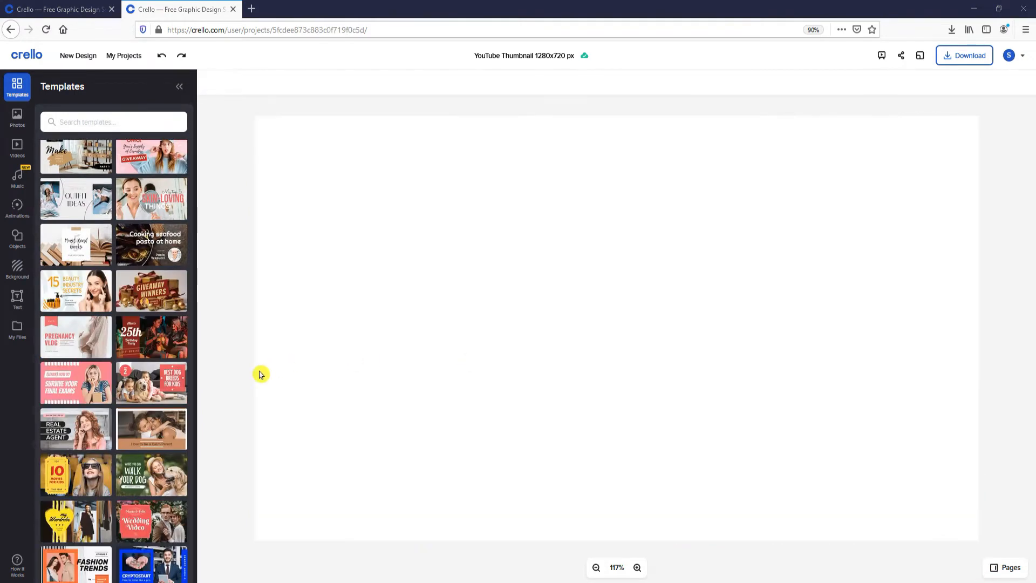
left_click(148, 385)
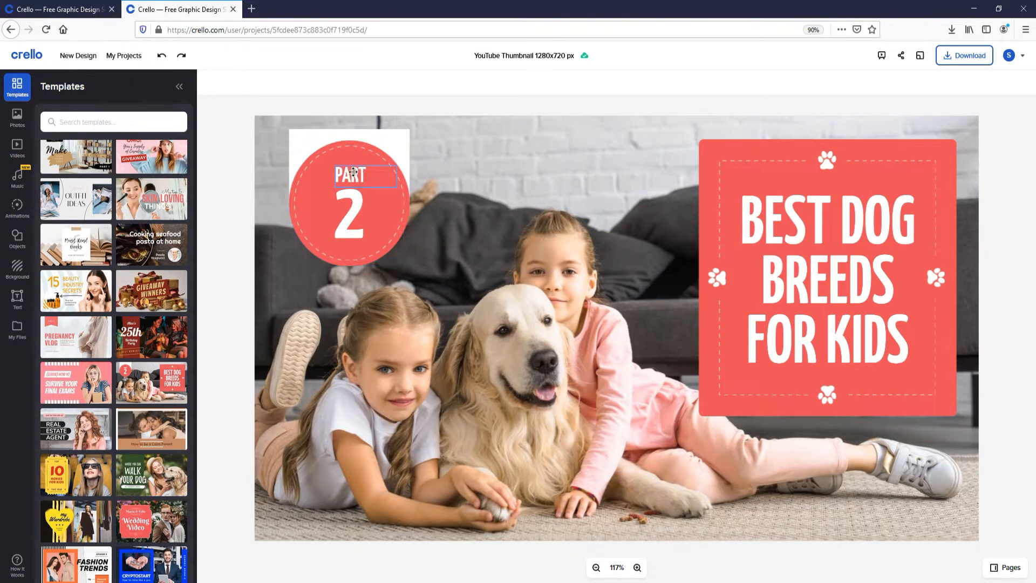
Step: Delete the background photo of the two girls with the dog
left_click(301, 138)
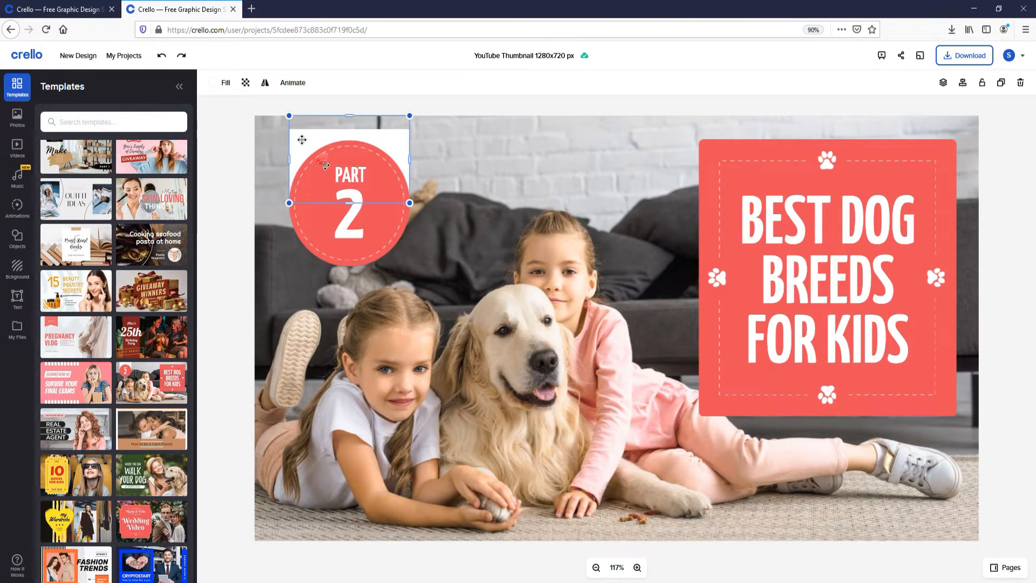
key("ctrl")
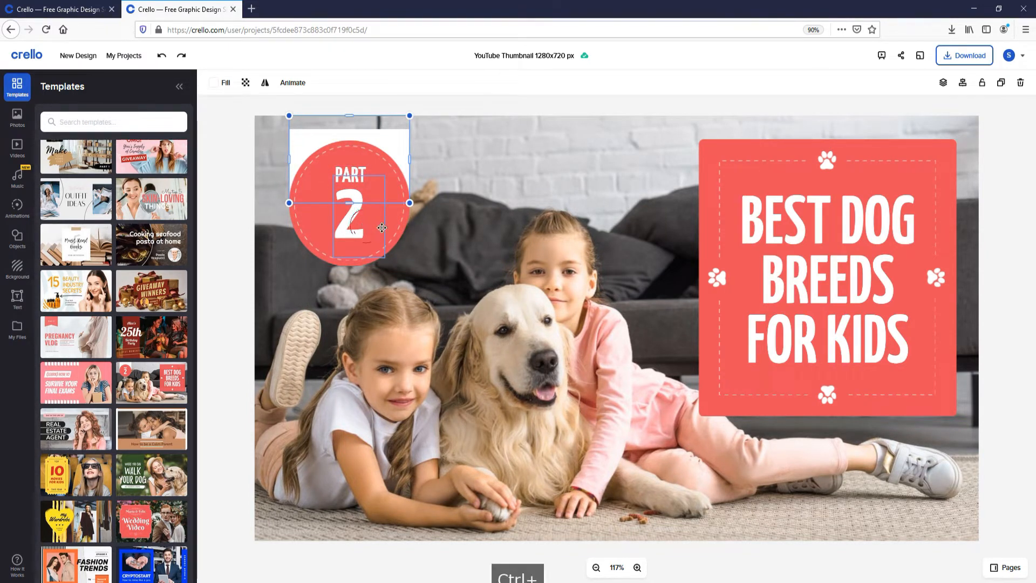
left_click(458, 158)
key("Delete")
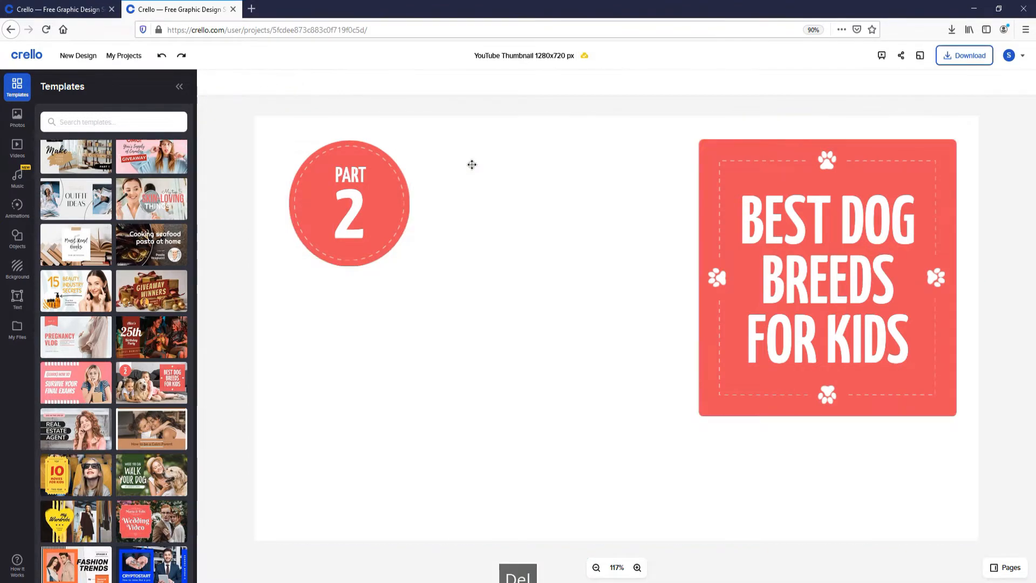
Step: Select all parts of the "Part 2" badge, including the white shape behind it, and group them into one object
left_click_drag(466, 120, 288, 266)
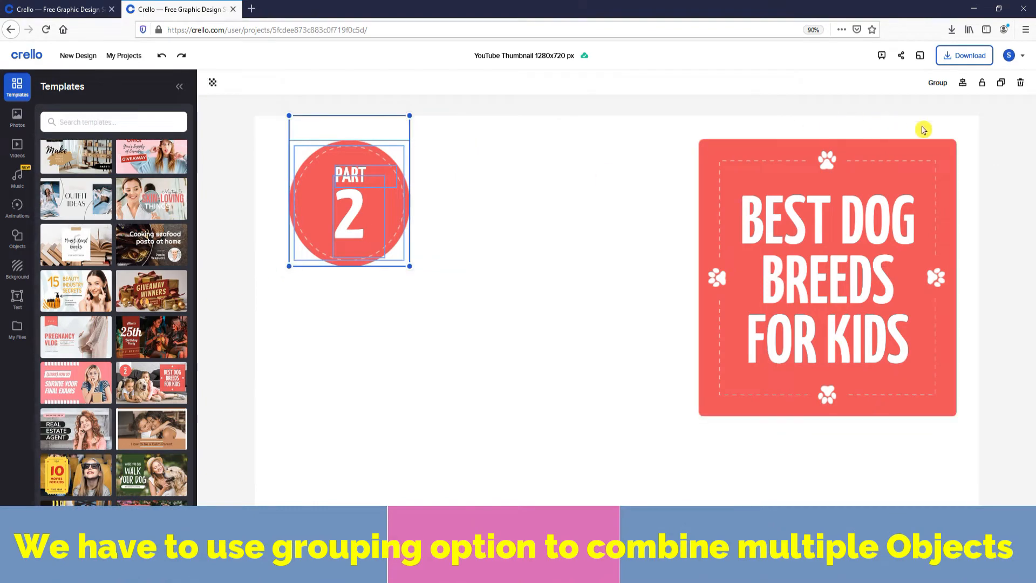
left_click(937, 85)
right_click(377, 188)
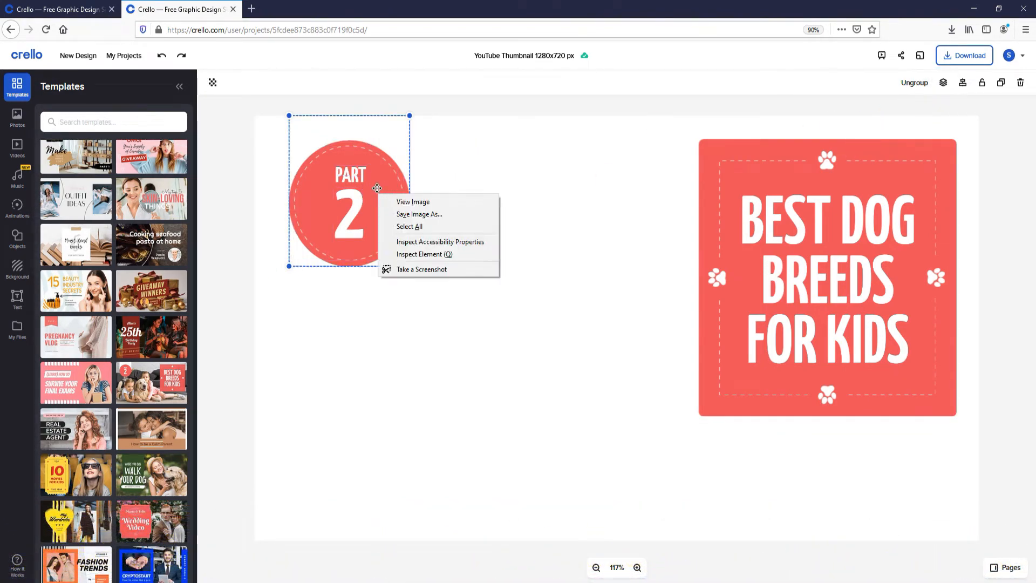
Step: Copy the grouped "Part 2" badge and paste it into the Cardio Workout thumbnail design in the first browser tab
left_click(461, 180)
left_click_drag(442, 139, 292, 254)
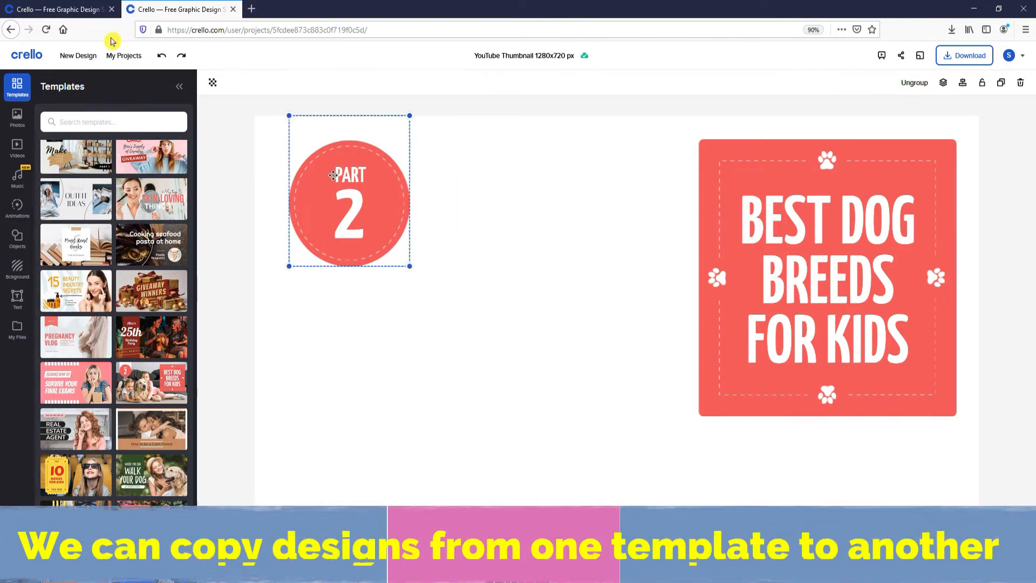
left_click(82, 14)
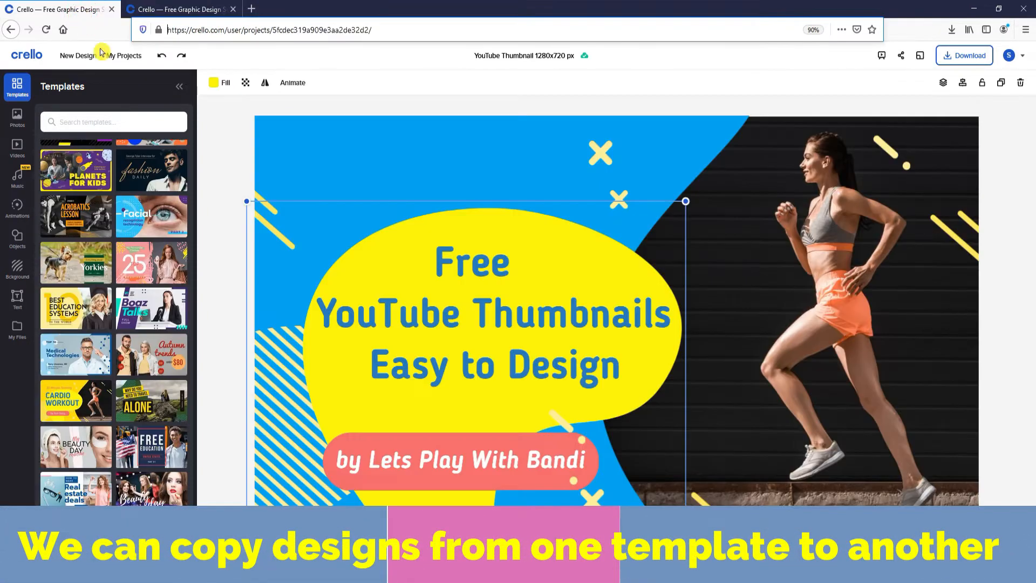
left_click(351, 153)
key("ctrl+v")
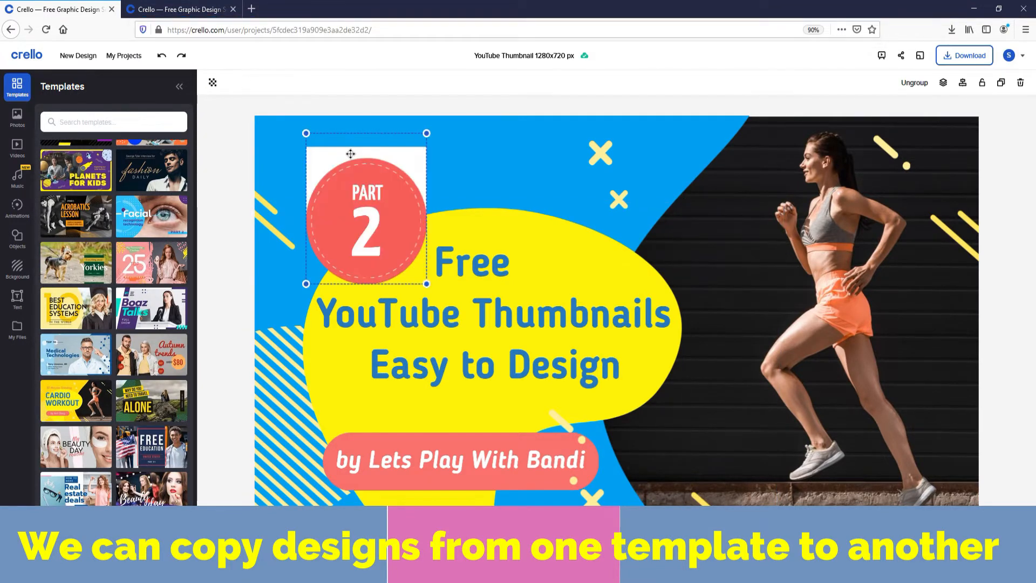
Step: Shrink the pasted "Part 2" badge and place it in the blue area near the thumbnail's upper-left corner
left_click_drag(366, 162, 362, 128)
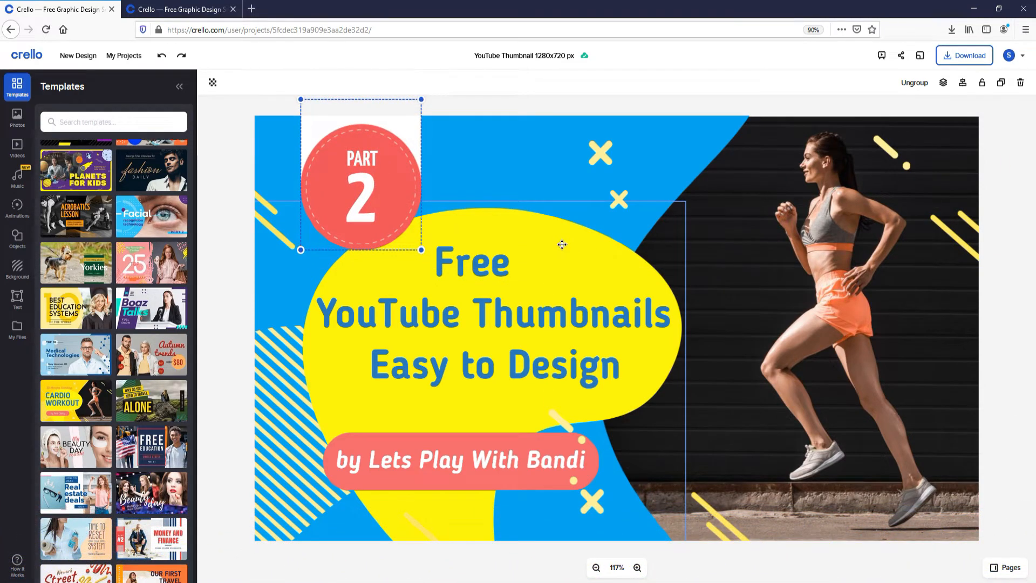
left_click_drag(421, 250, 410, 229)
left_click_drag(332, 129, 311, 129)
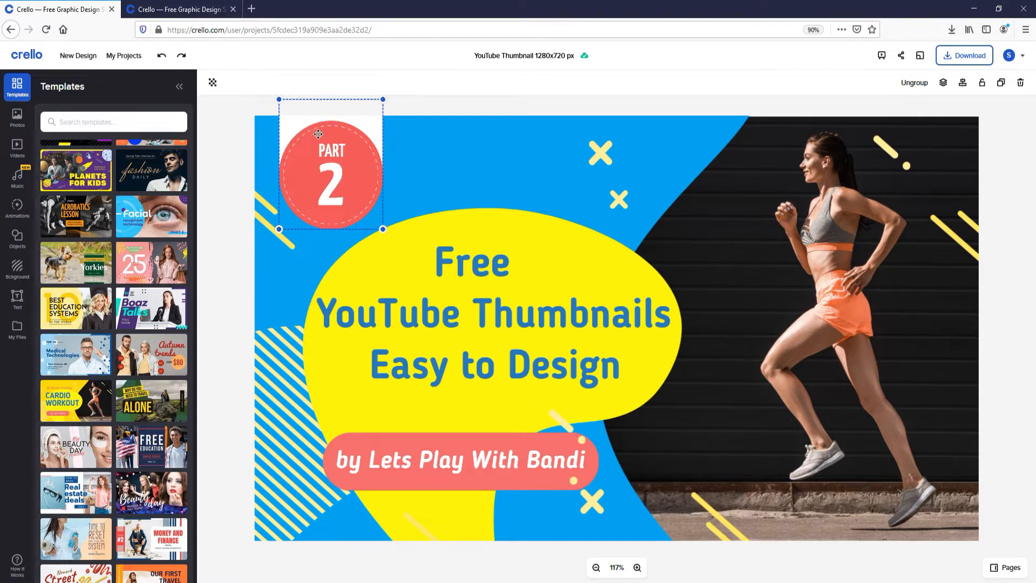
Step: Ungroup the badge and replace its "PART" text with "Just In"
left_click(912, 85)
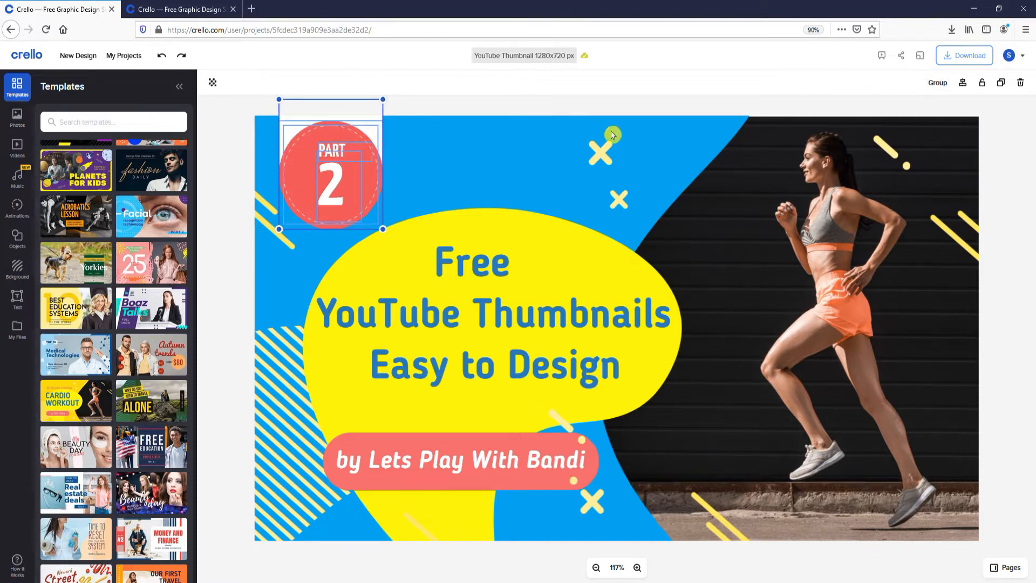
left_click(335, 147)
left_click_drag(337, 146, 324, 138)
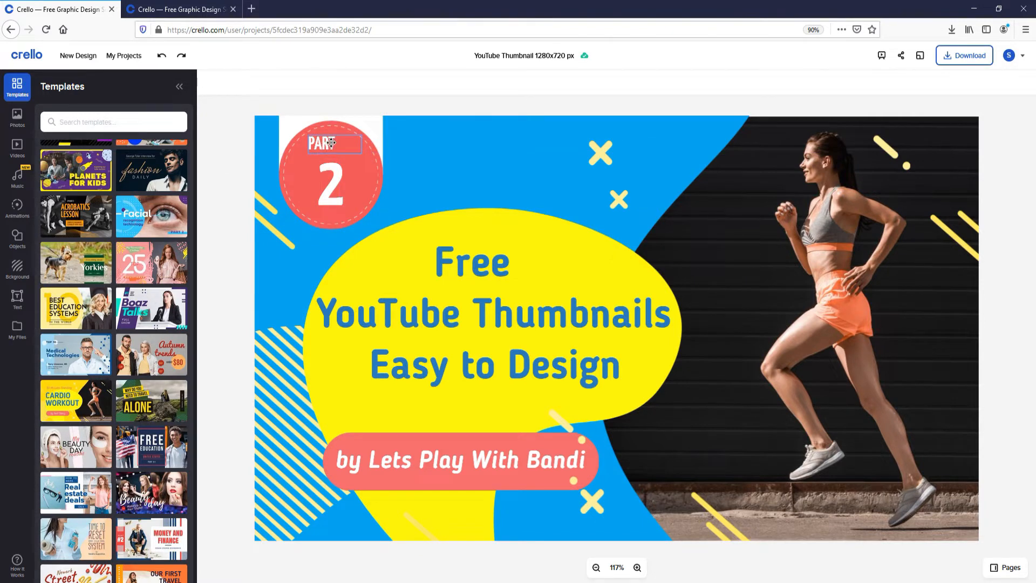
double_click(321, 145)
type("J")
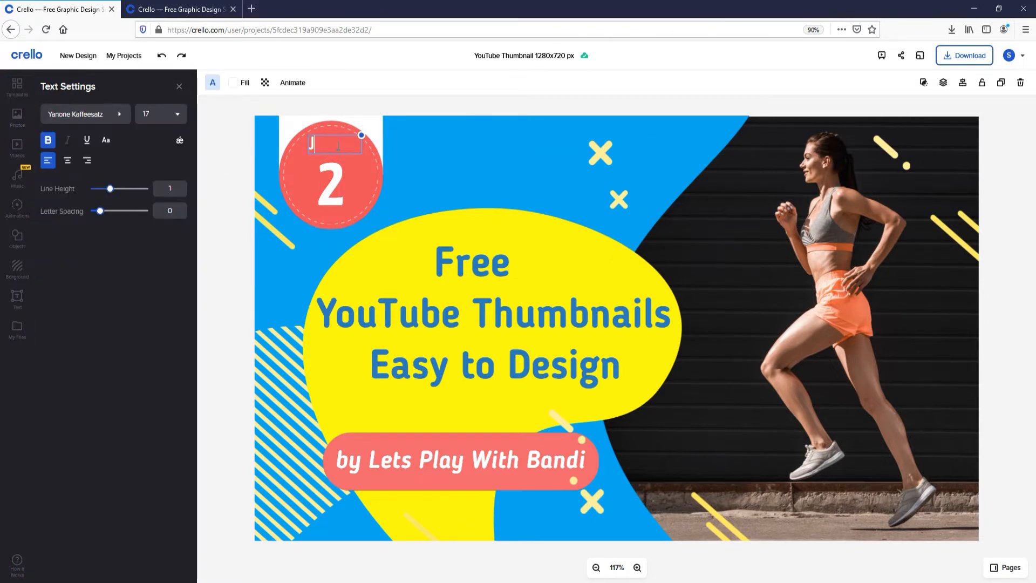
type("ust ")
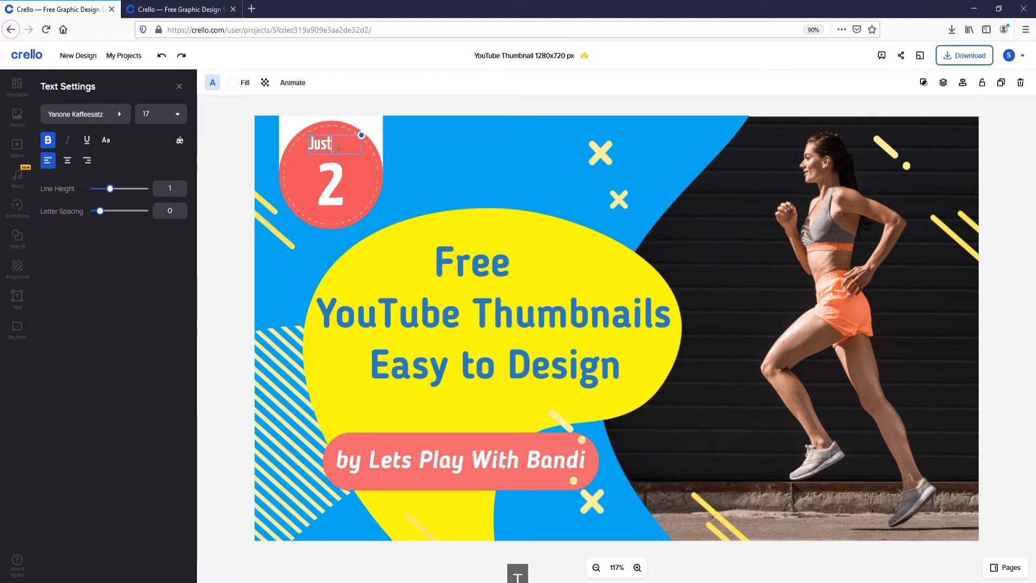
type("In")
Step: Change the badge's large number to 5 and reduce its text size
left_click(335, 184)
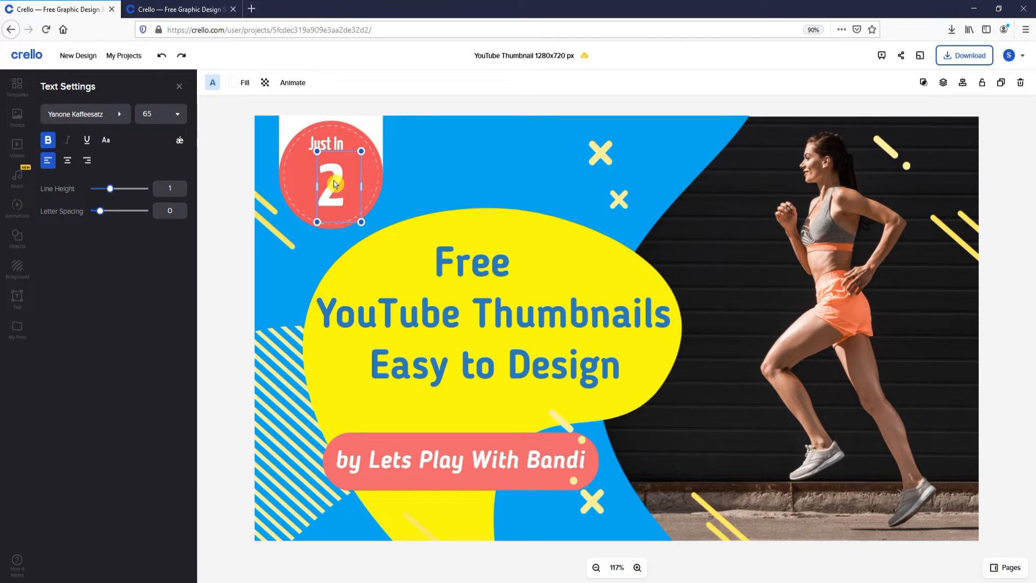
double_click(340, 181)
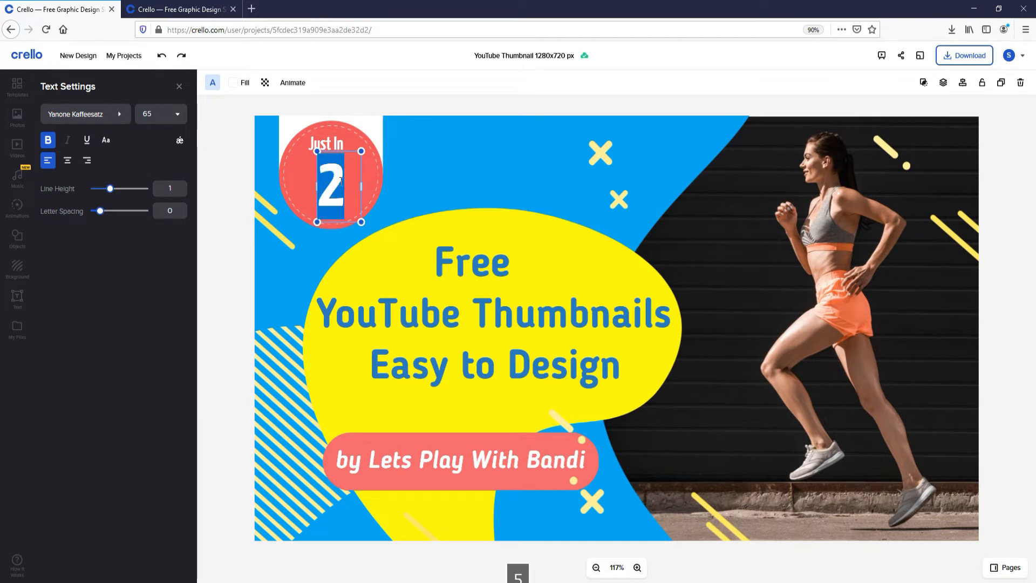
type("5")
left_click_drag(365, 222, 353, 188)
left_click(353, 189)
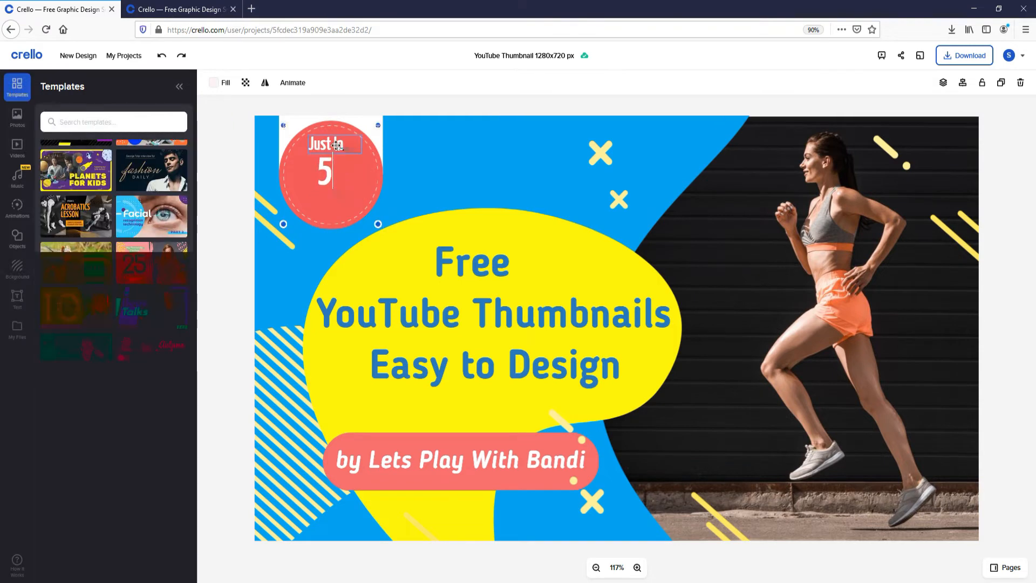
Step: Duplicate the "Just In" text, place the copy below the 5 and change its wording to "Minutes"
left_click(343, 152)
key("ctrl+c")
key("ctrl+v")
left_click_drag(349, 168, 365, 186)
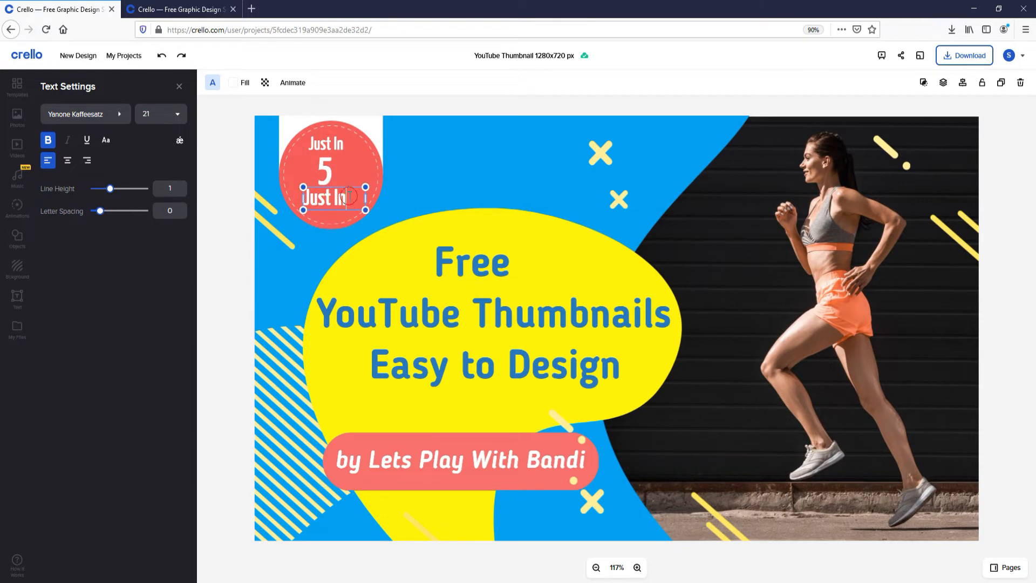
key("BackSpace")
key("BackSpace")
key("BackSpace")
key("BackSpace")
key("BackSpace")
key("BackSpace")
key("BackSpace")
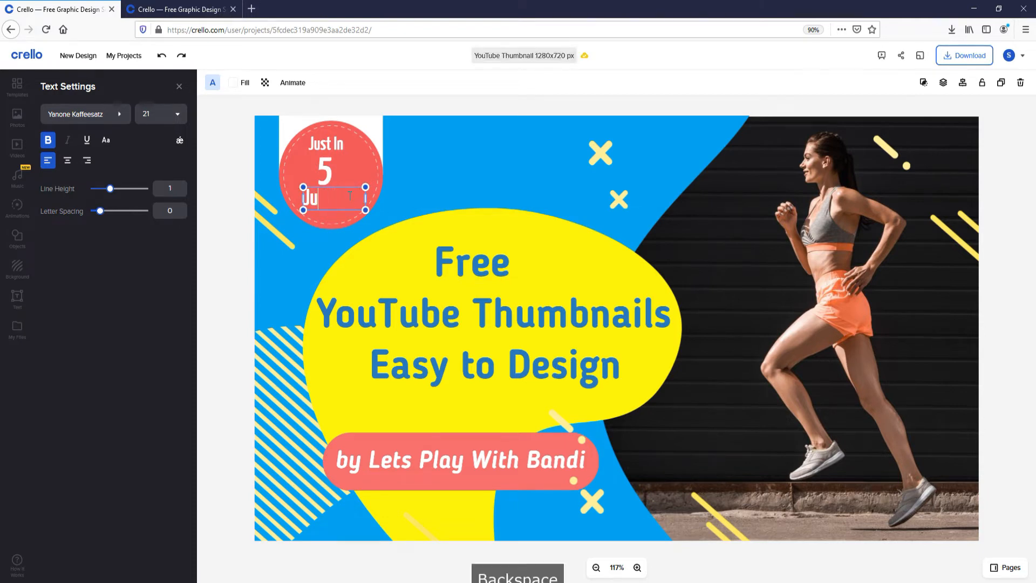
type("Minutes")
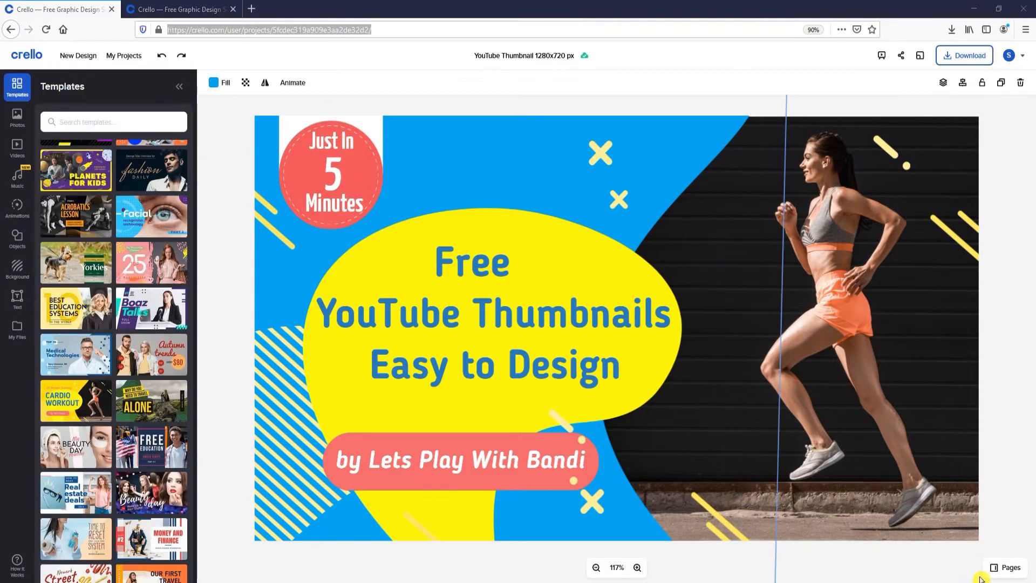
Step: Copy the thumbnail project's web address and open the project in a third browser tab
left_click(378, 29)
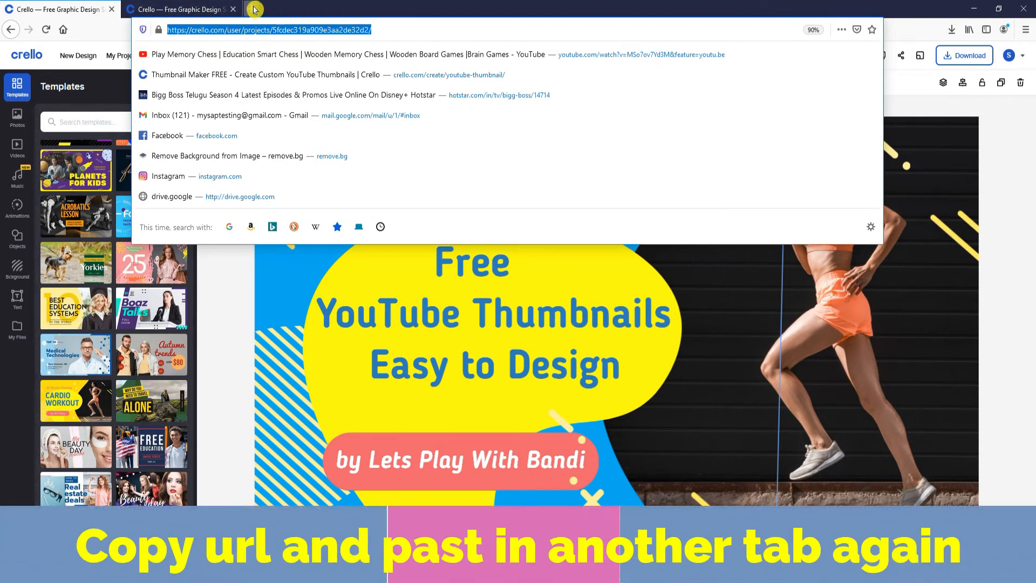
left_click(255, 11)
key("ctrl+v")
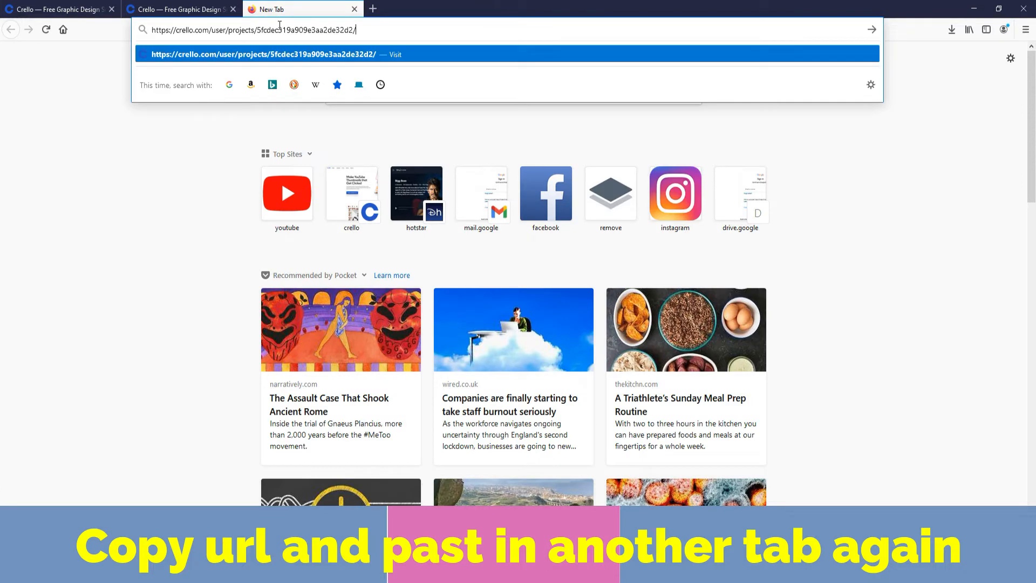
key("Return")
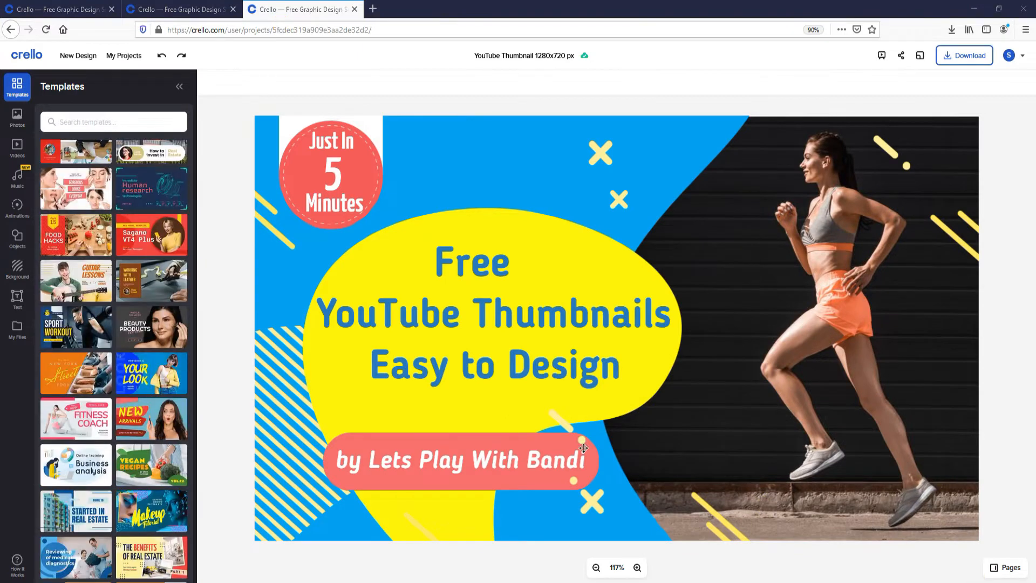
Step: Apply the "Online Fitness Coach" template and delete the woman's photo and the pink rectangle behind it
left_click(52, 409)
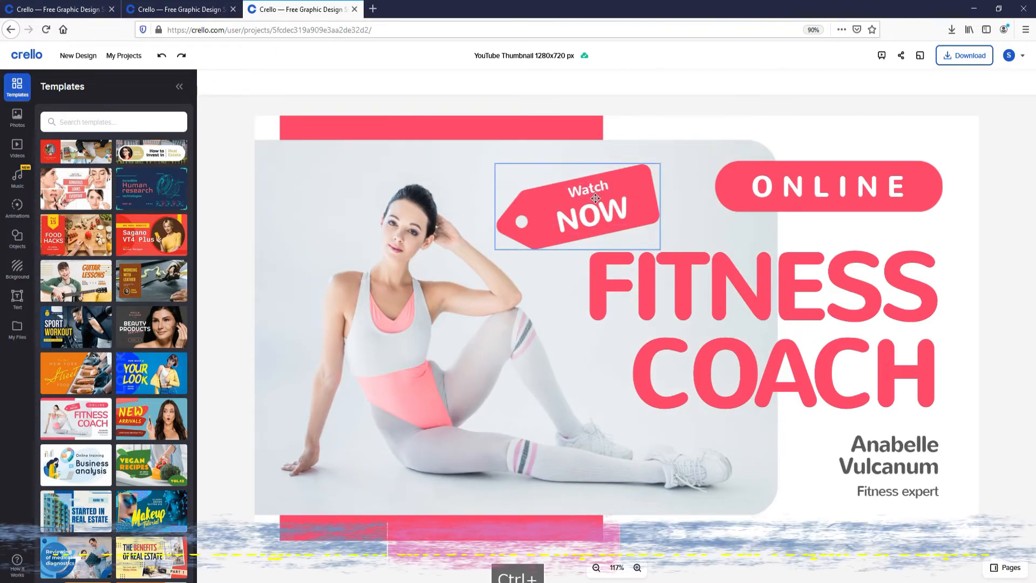
left_click(440, 192)
key("Delete")
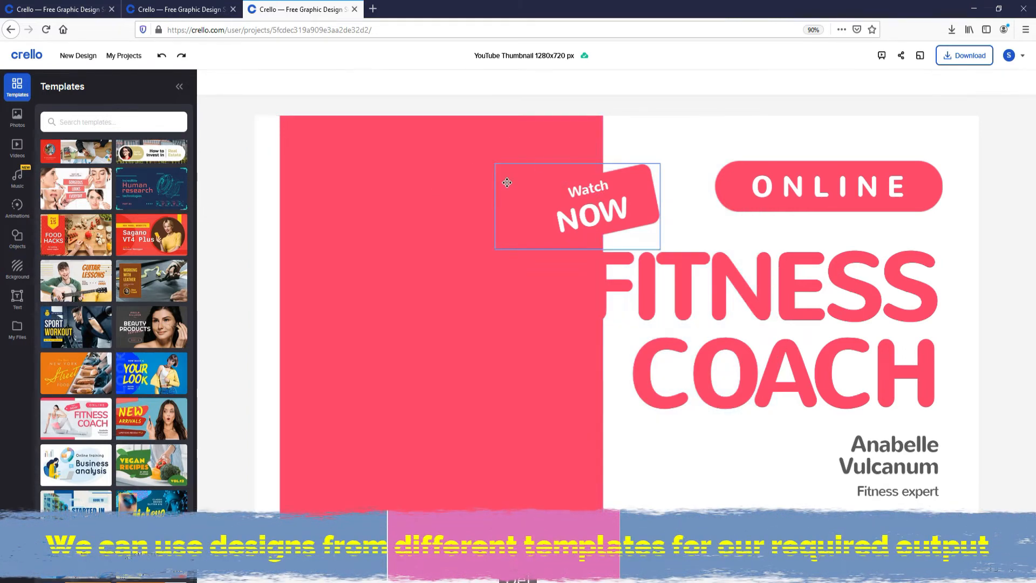
left_click(543, 162)
key("Delete")
Step: Select all parts of the "Watch Now" tag, group them into one object and copy it
left_click_drag(475, 158, 659, 236)
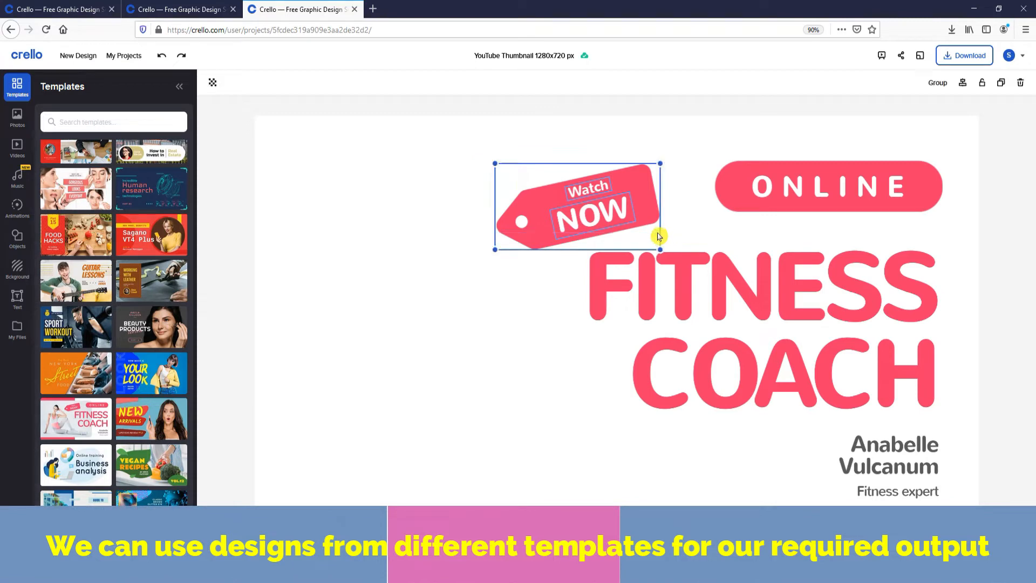
left_click(937, 83)
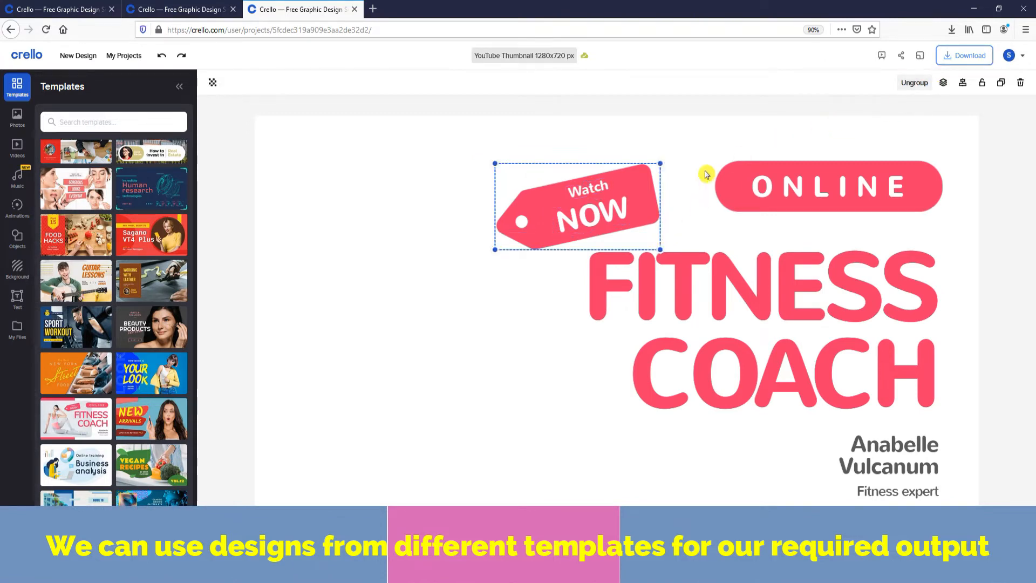
right_click(581, 198)
left_click(567, 207)
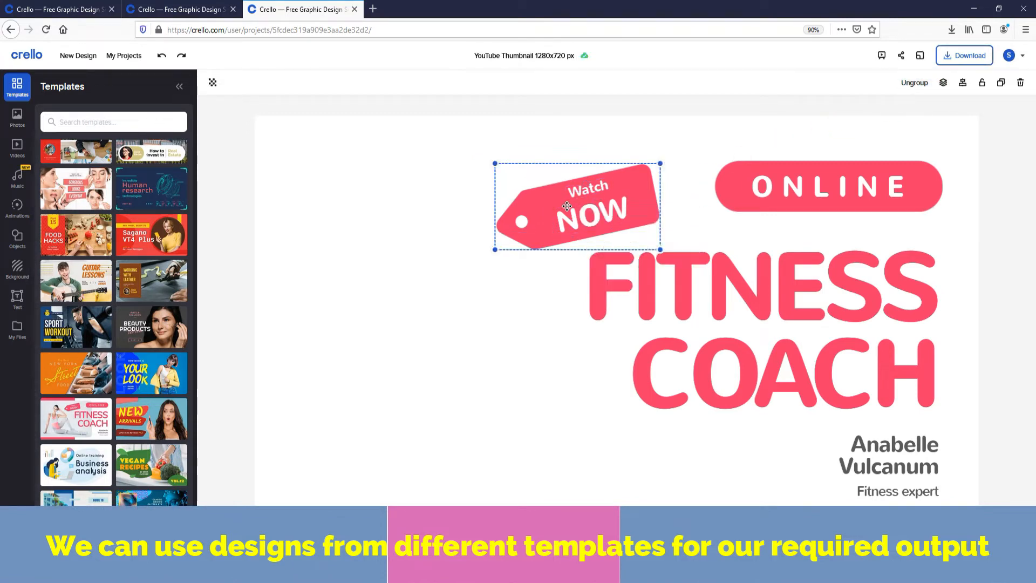
Step: Return to the thumbnail design in the first browser tab and paste the "Watch Now" tag
left_click(72, 13)
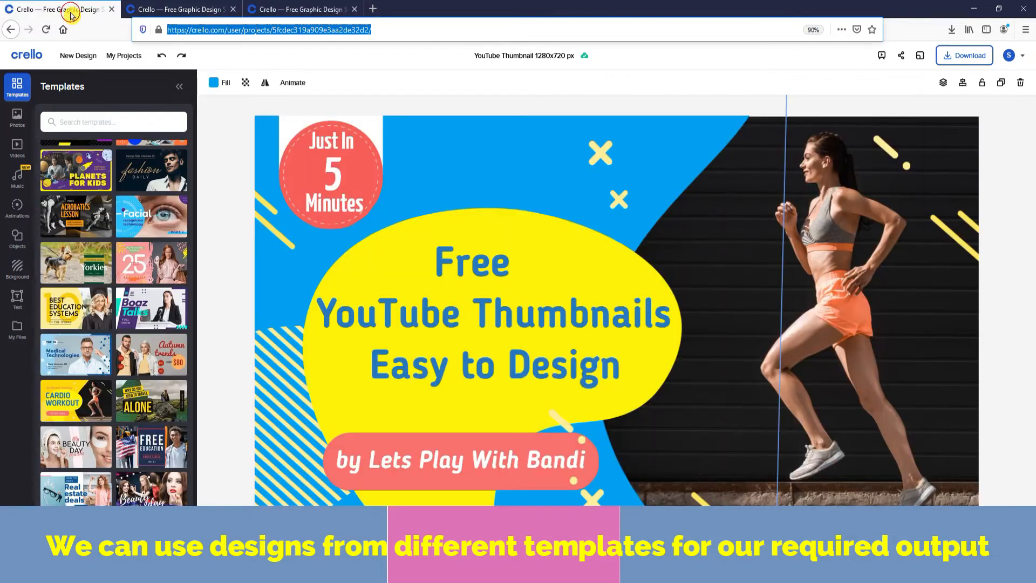
left_click(530, 167)
key("ctrl+v")
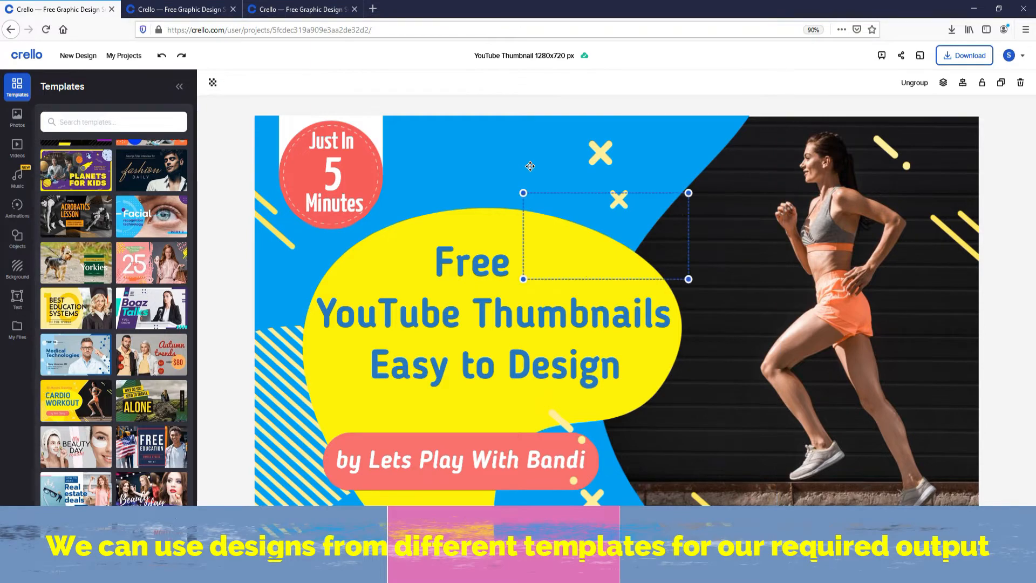
Step: Move the "Watch Now" tag aside, then enlarge and reposition the pair of yellow crosses in the upper blue area
left_click_drag(532, 139, 499, 174)
left_click_drag(602, 145, 595, 130)
left_click_drag(622, 193, 663, 217)
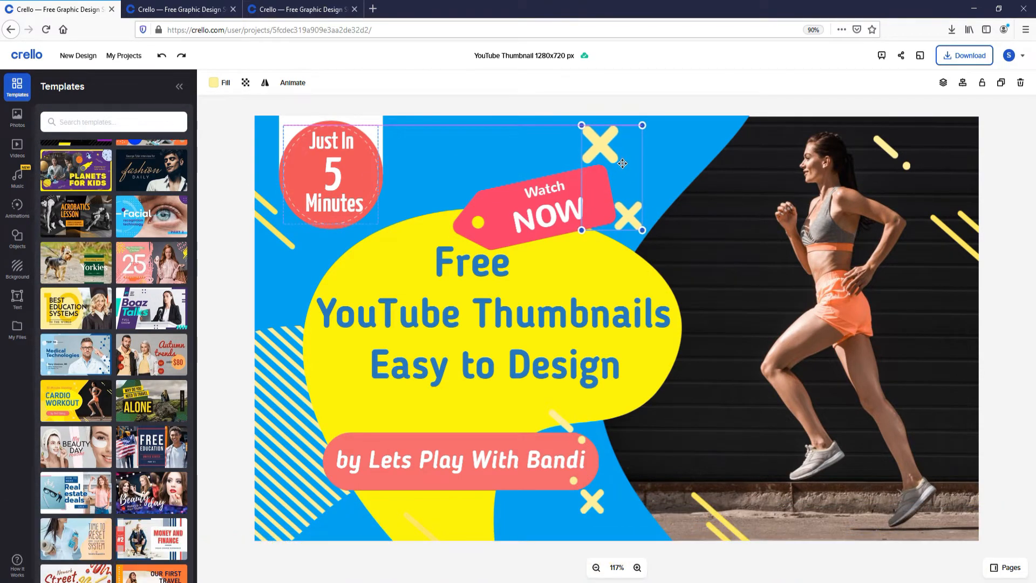
left_click_drag(619, 169, 623, 162)
Step: Place the "Watch Now" tag over the yellow crosses, tilt it more steeply upward and shrink it slightly
left_click_drag(572, 190, 650, 144)
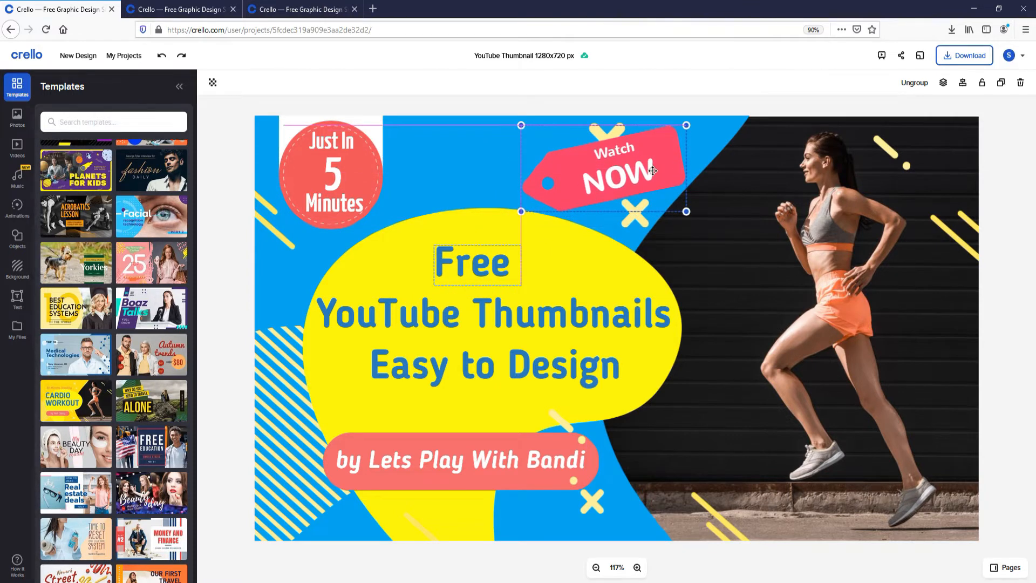
left_click_drag(686, 213, 663, 206)
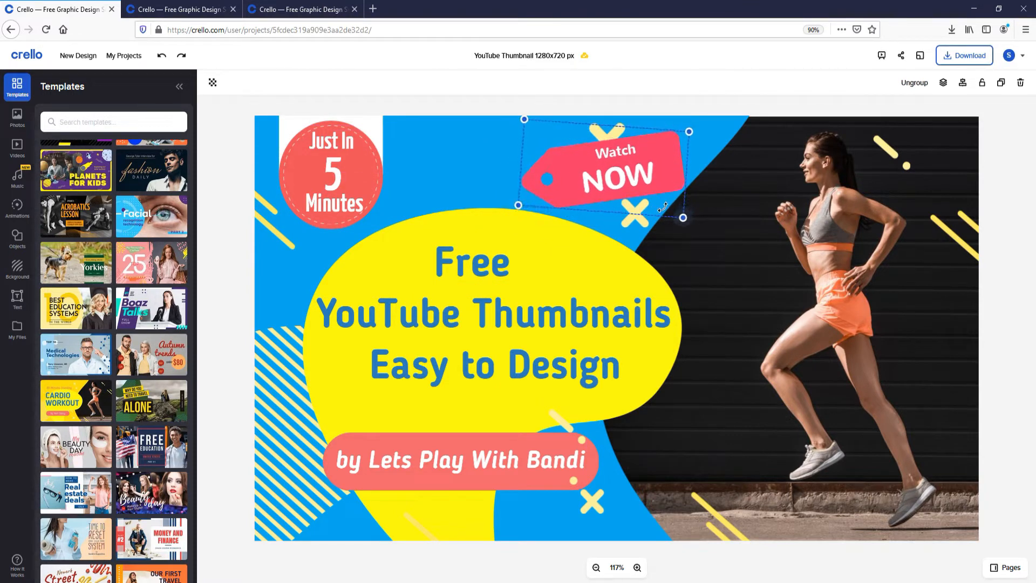
left_click_drag(635, 189, 675, 212)
left_click_drag(679, 144, 662, 125)
left_click_drag(614, 165, 629, 158)
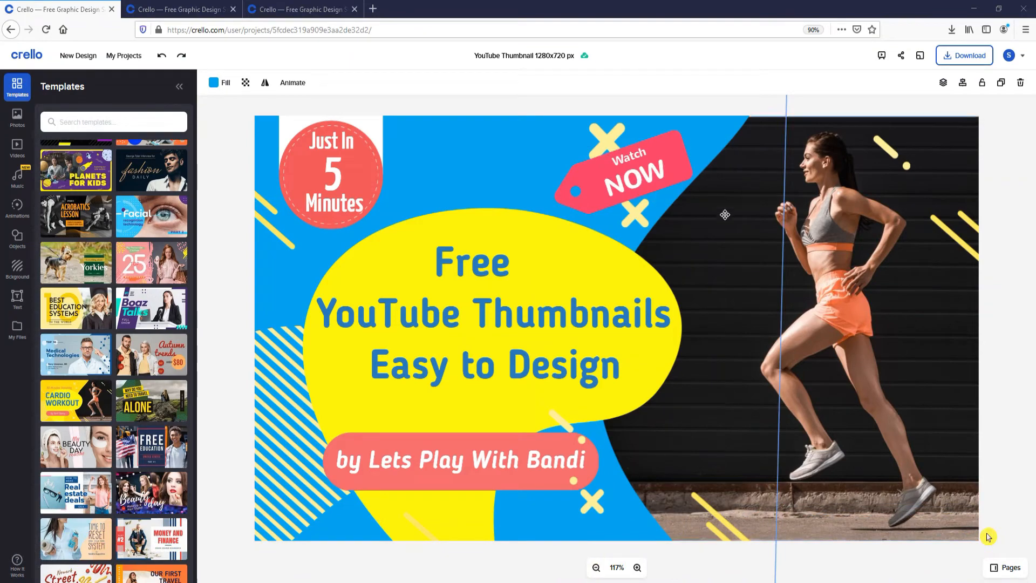
Step: Copy the updated project's web address and open the project in a fourth browser tab
left_click(405, 29)
key("ctrl+c")
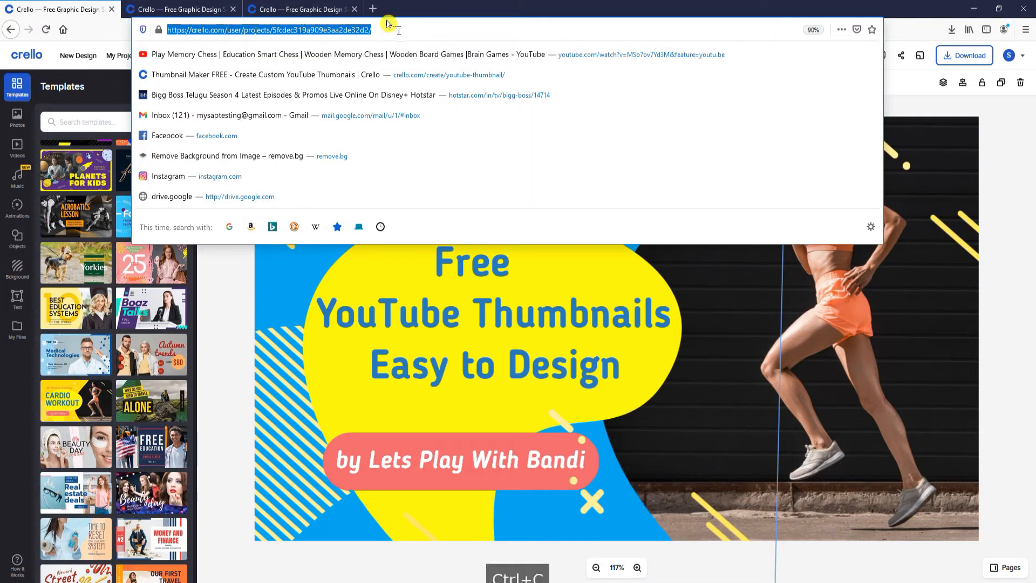
left_click(374, 9)
key("ctrl+v")
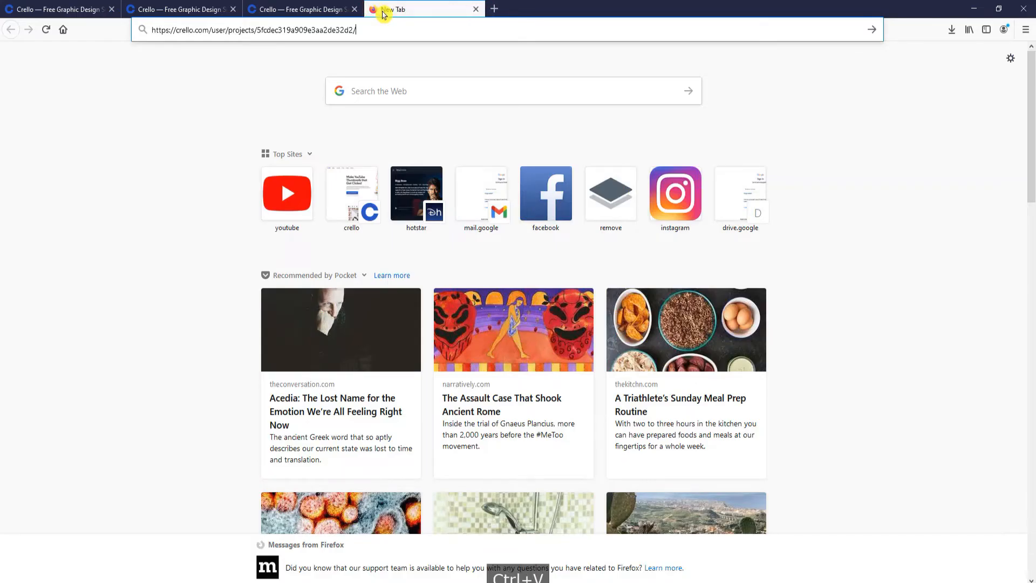
key("Return")
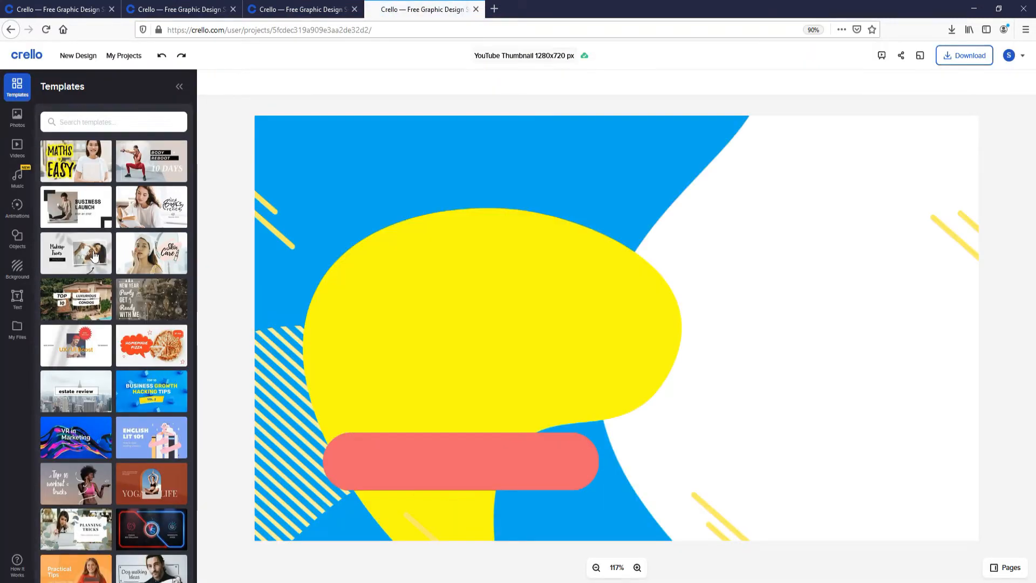
Step: Apply the "Food Hacks" template with the yellow "Part 15" ribbon to the design in the fourth browser tab
scroll(104, 339, "down", 10)
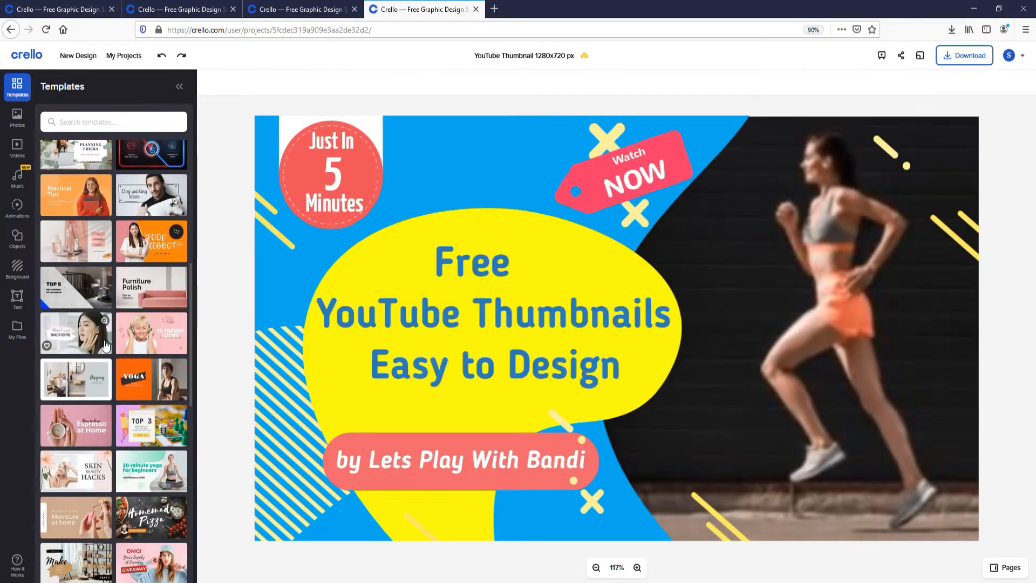
scroll(106, 348, "down", 4)
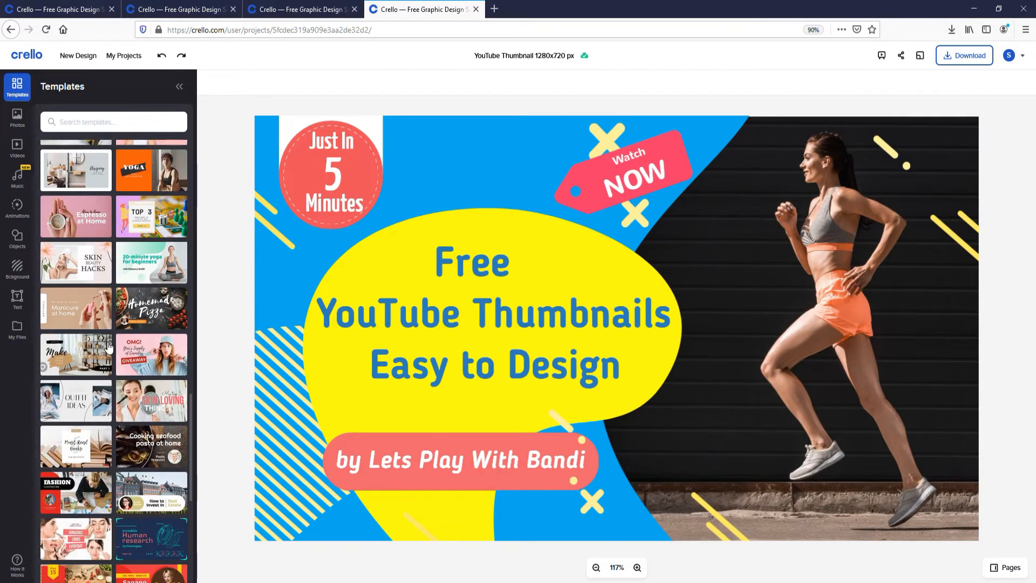
scroll(82, 343, "down", 2)
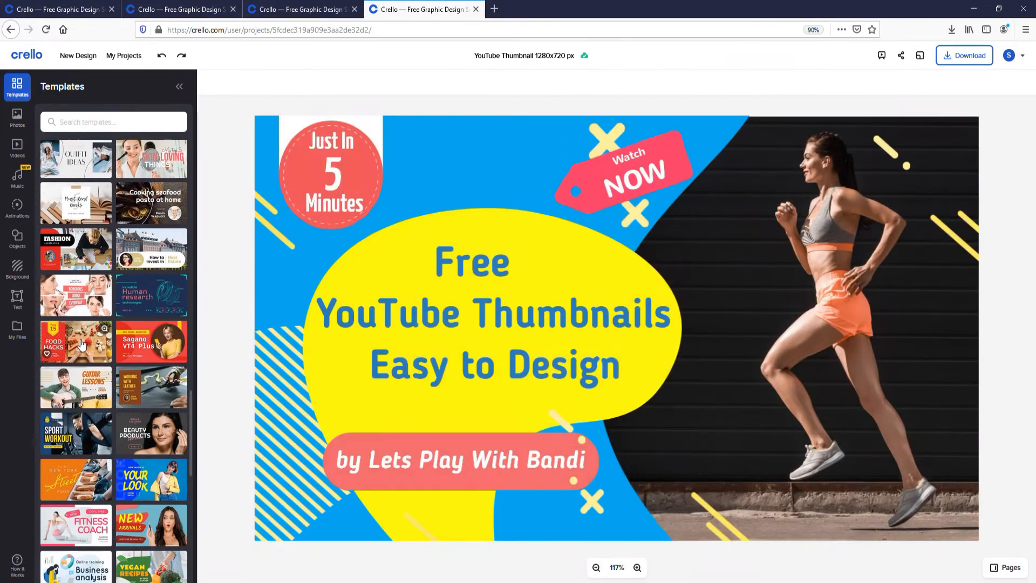
left_click(80, 343)
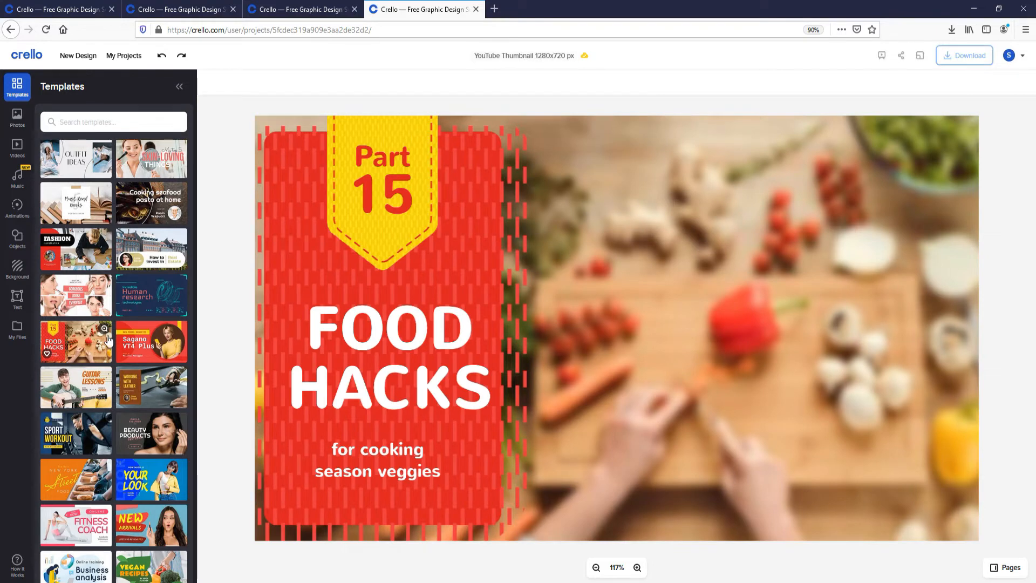
Step: Delete the food background photo and copy all remaining elements of the red "Food Hacks" panel
left_click(633, 321)
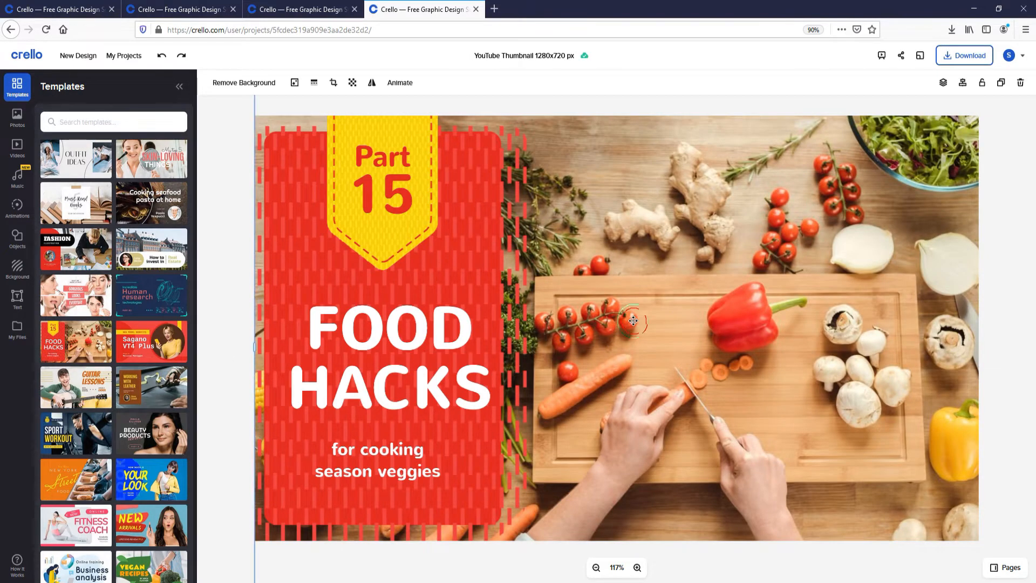
key("Delete")
left_click_drag(594, 145, 281, 539)
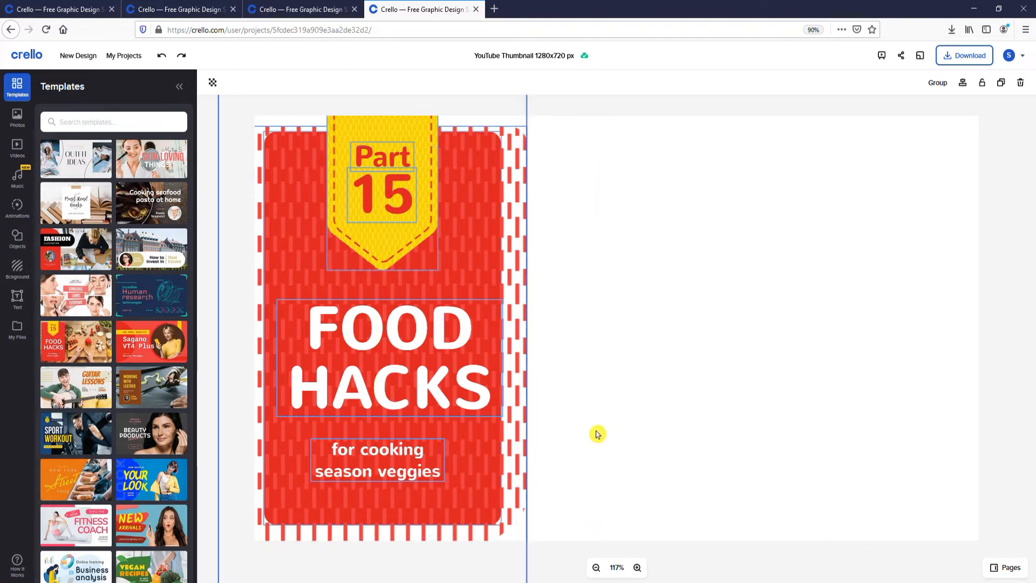
key("ctrl+c")
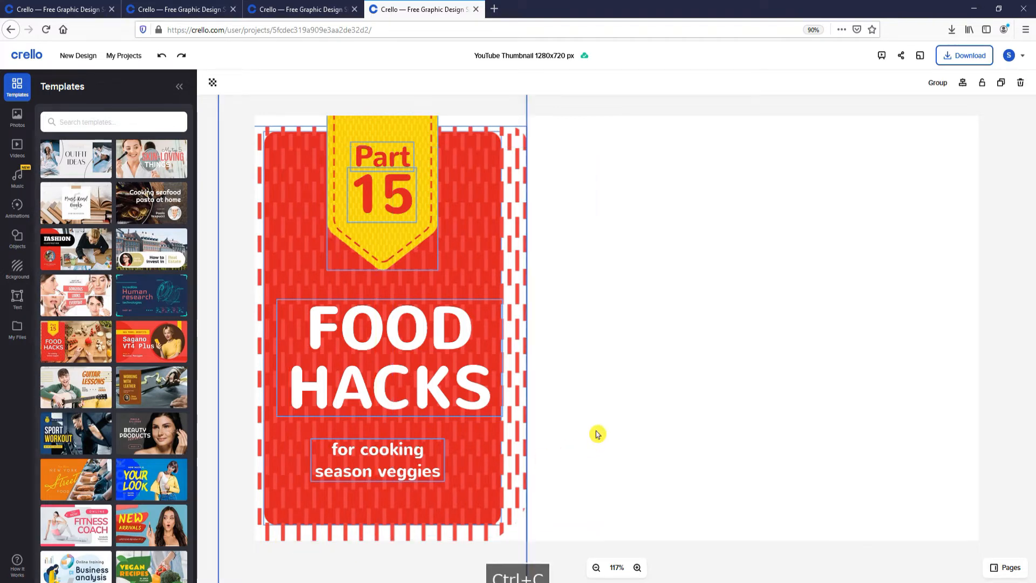
Step: In the first browser tab, replace the runner photo with the copied "Food Hacks" panel, placed against the thumbnail's right edge
left_click(87, 11)
left_click(838, 206)
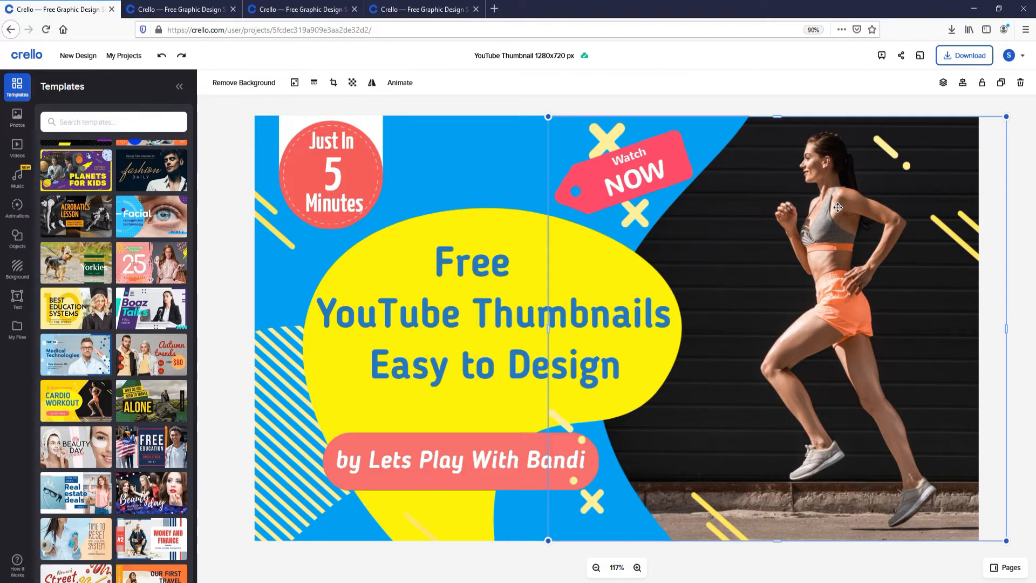
key("Delete")
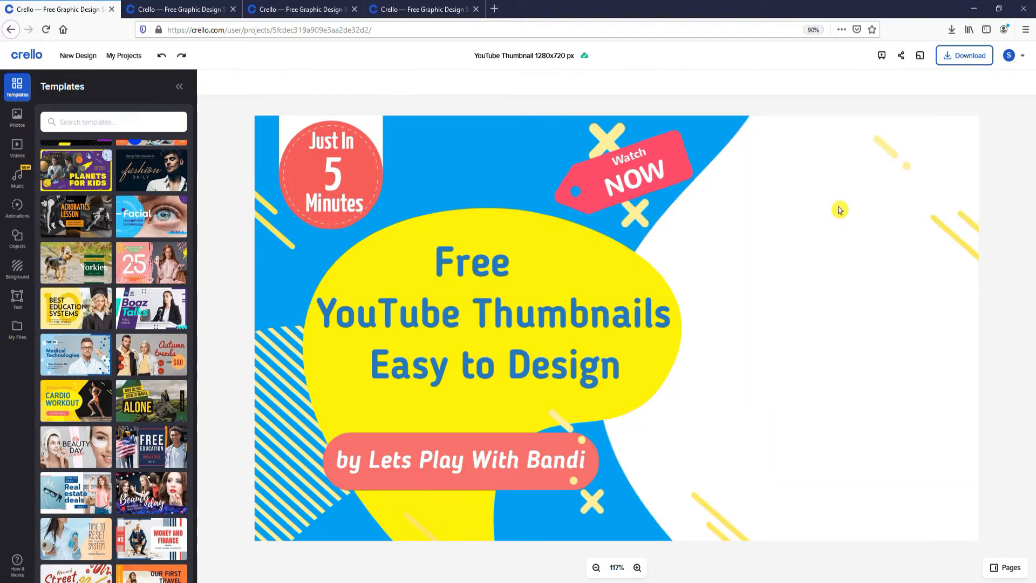
key("ctrl+v")
left_click_drag(483, 205, 917, 200)
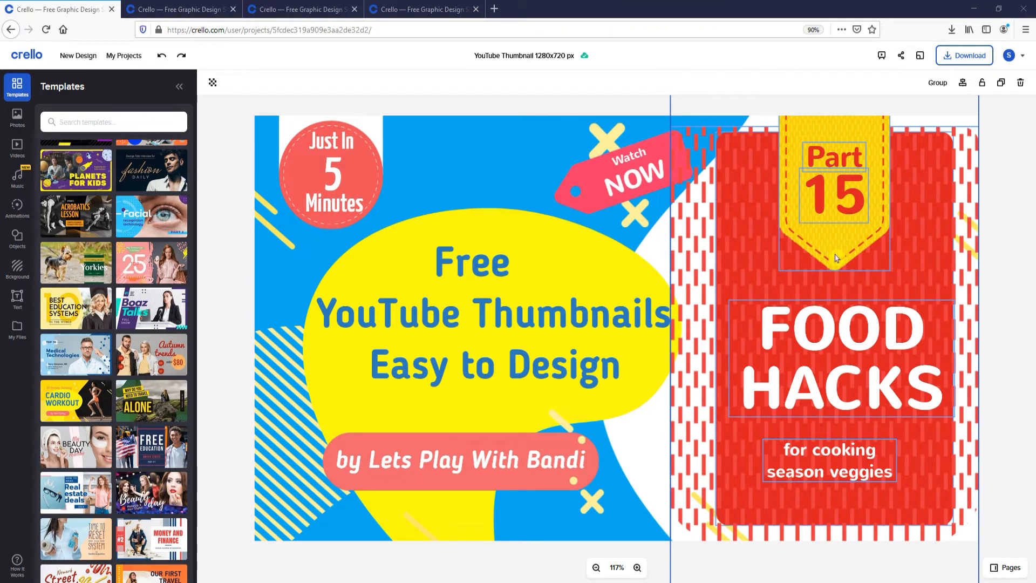
Step: Change the number on the yellow ribbon to 1
left_click(844, 211)
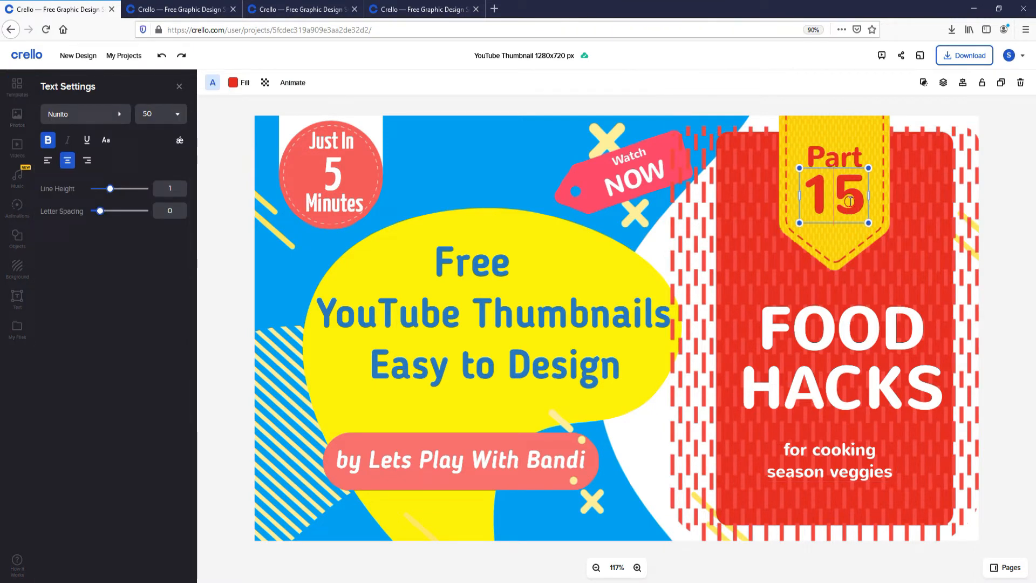
double_click(851, 202)
type("1")
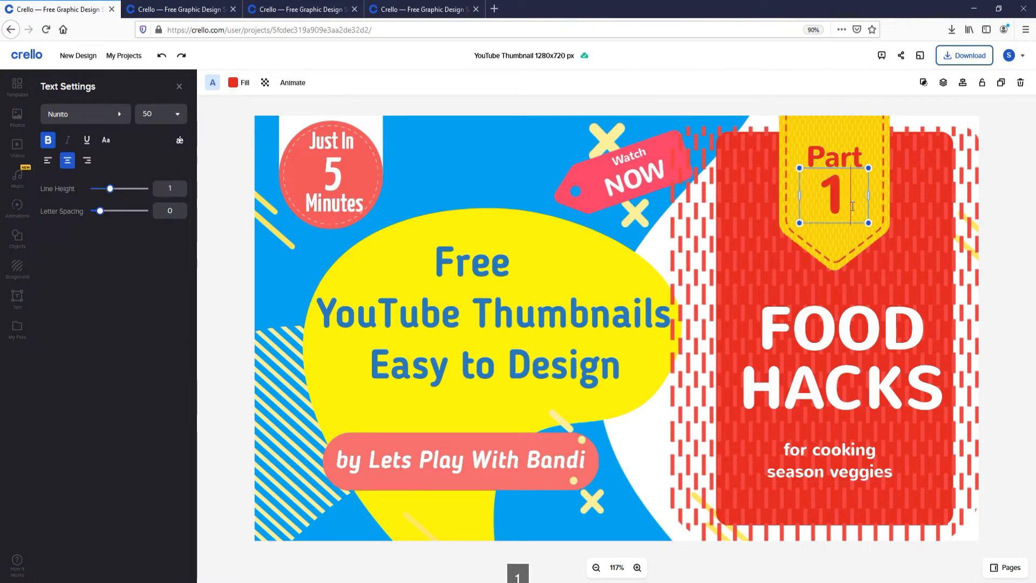
Step: Replace the "FOOD HACKS" text with the pasted title "Free Design Professional Thumbnails from PC Or LapTop"
left_click(826, 334)
left_click(826, 334)
key("ctrl+a")
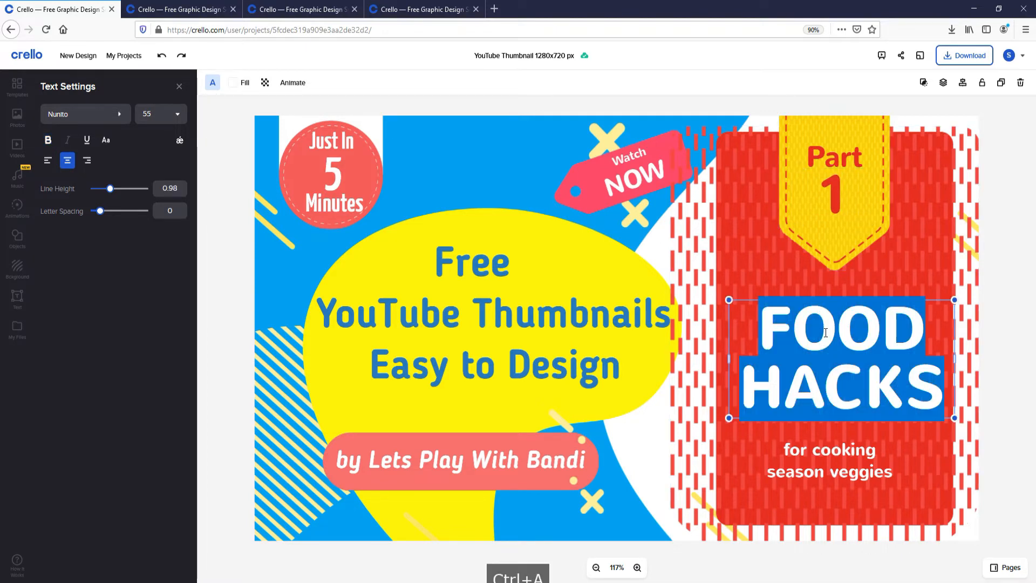
key("Delete")
key("ctrl+v")
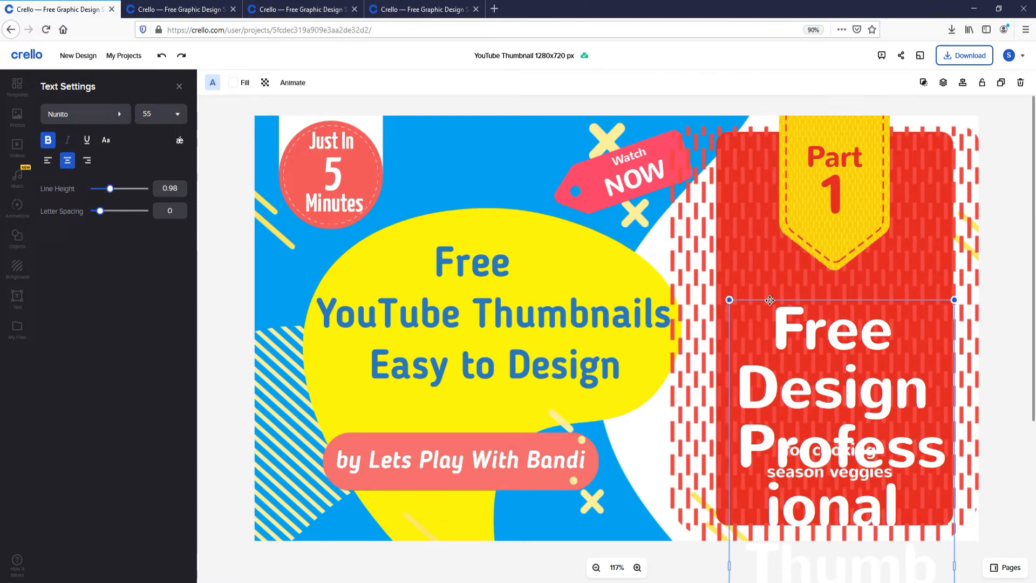
Step: Set the new title's font size to 36 and widen its text box so that "Professional" fits on one line
left_click_drag(772, 299, 766, 219)
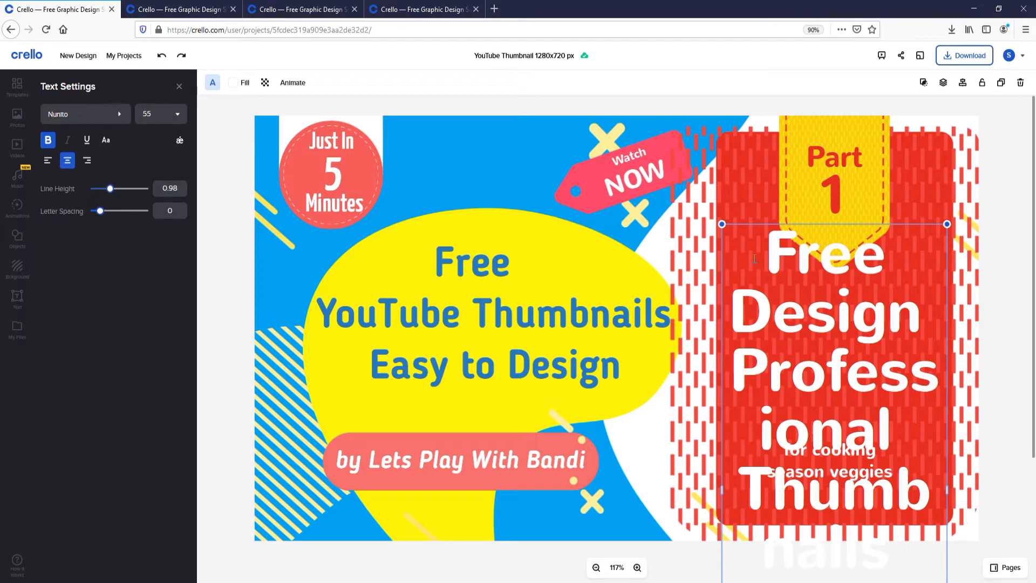
left_click(178, 117)
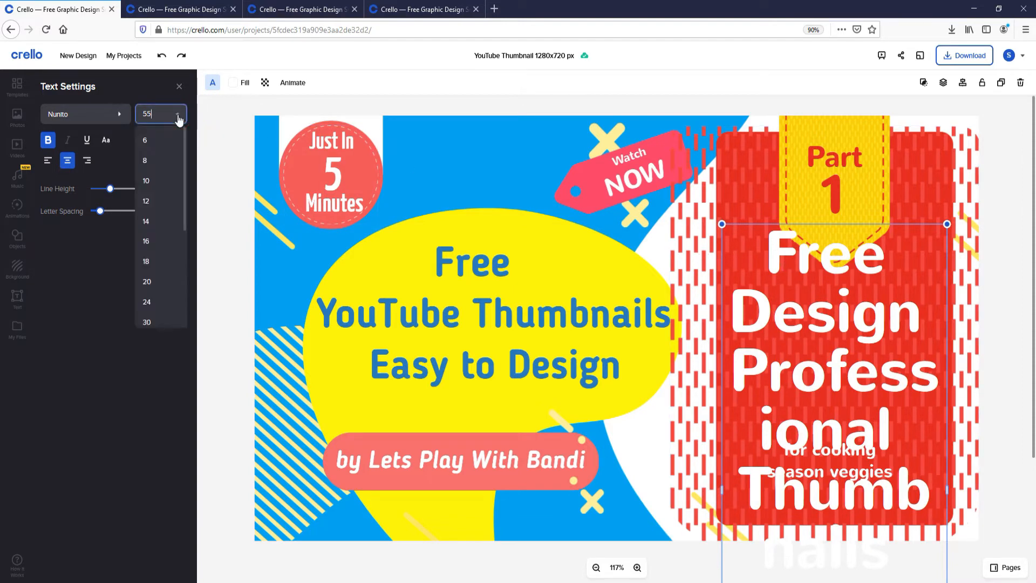
scroll(156, 260, "down", 3)
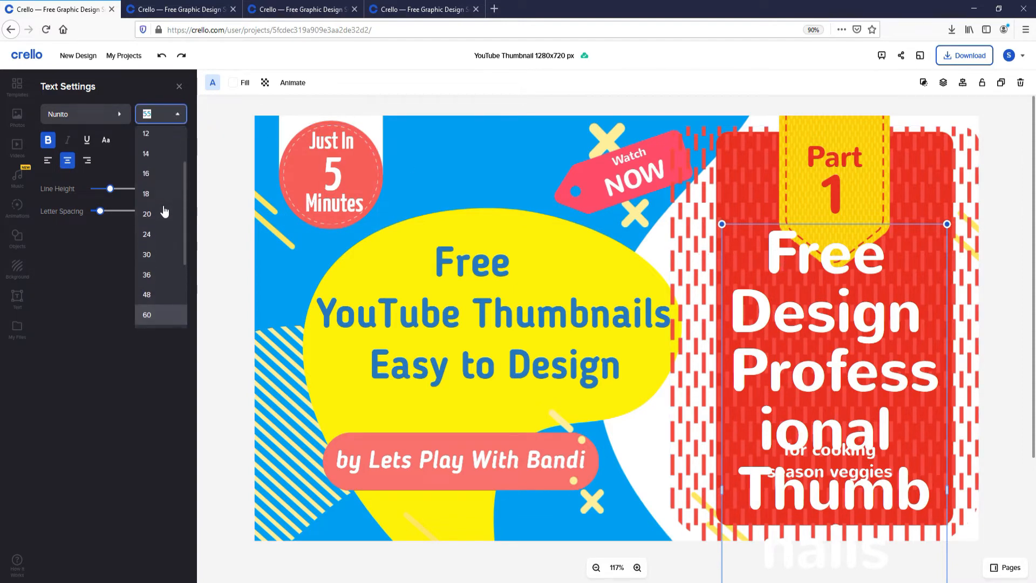
left_click(149, 276)
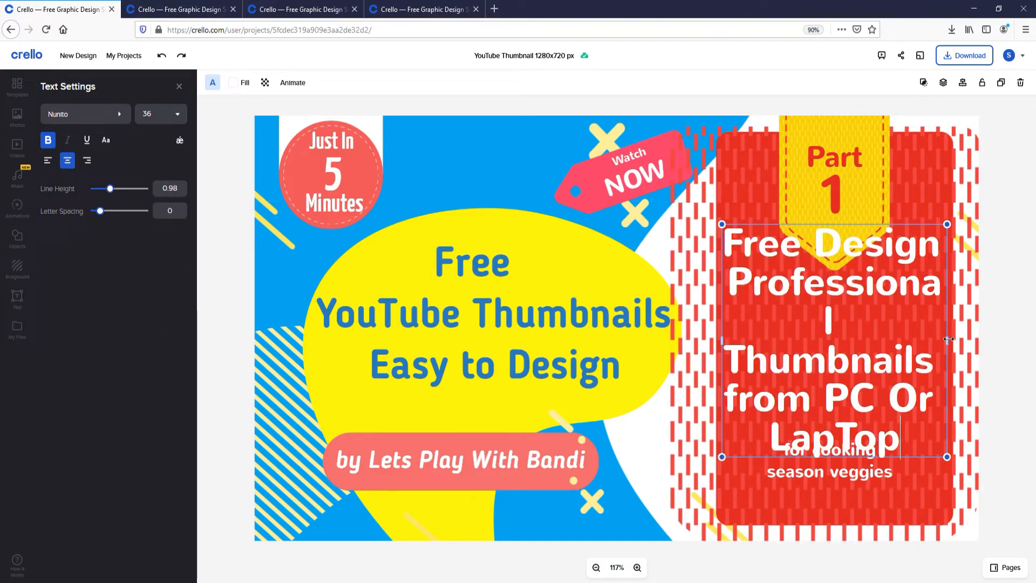
left_click_drag(947, 340, 954, 340)
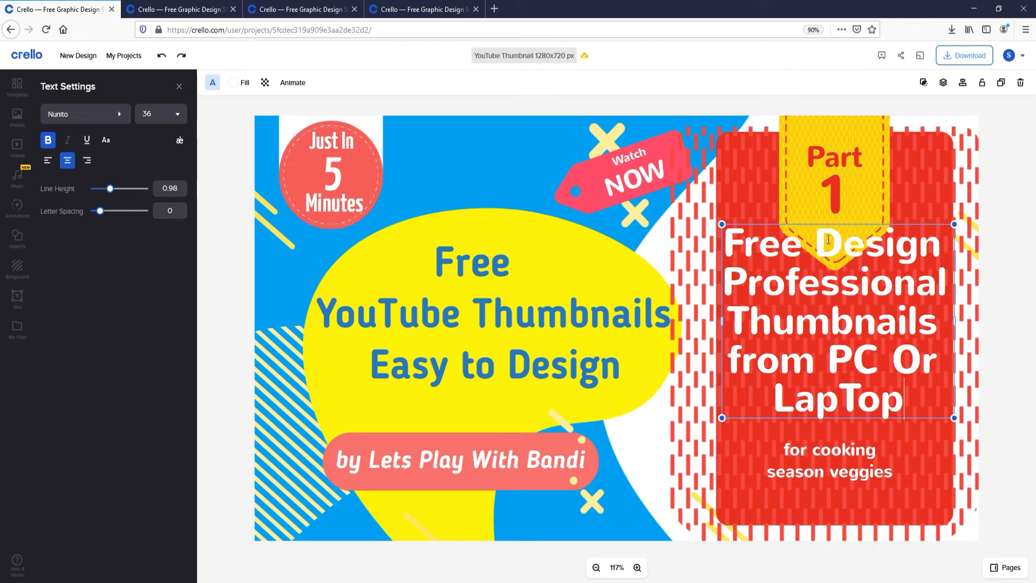
mouse_move(800, 223)
left_mouse_down()
mouse_move(809, 247)
mouse_move(800, 202)
left_mouse_up()
Step: Delete the "for cooking season veggies" subtitle and move the title down to just below the yellow ribbon
left_click(858, 459)
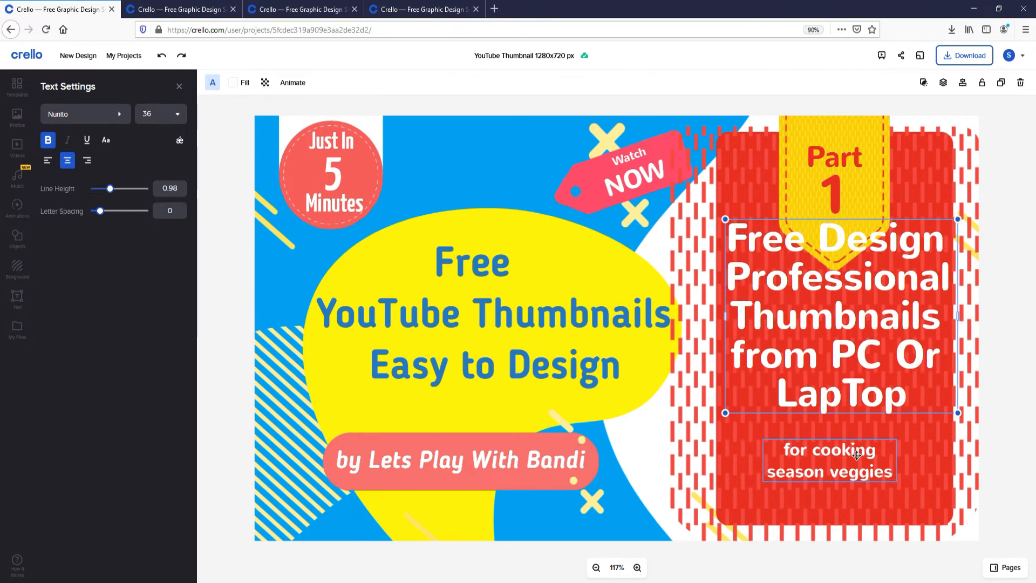
key("Delete")
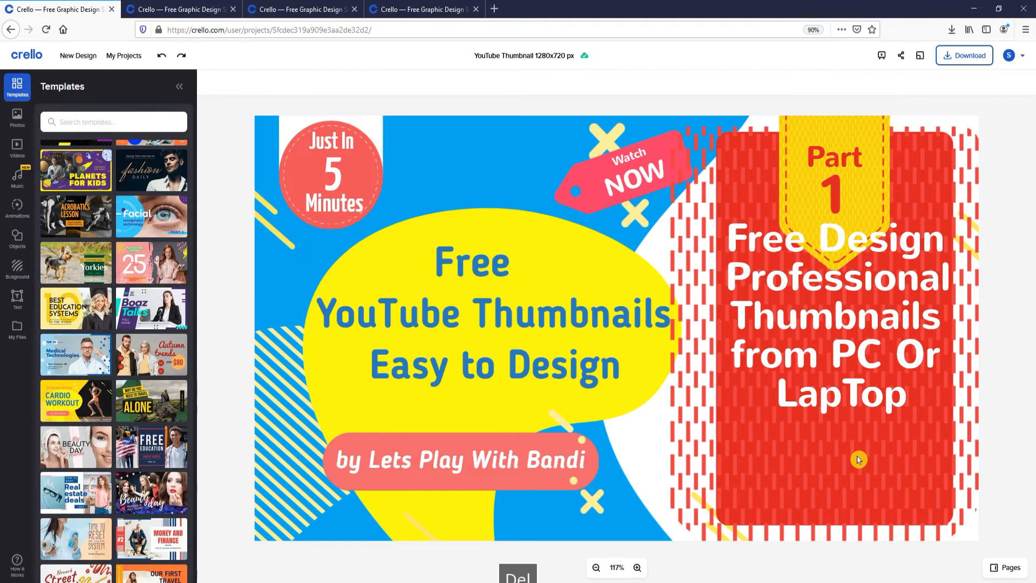
left_click_drag(800, 311, 796, 370)
left_click(725, 461)
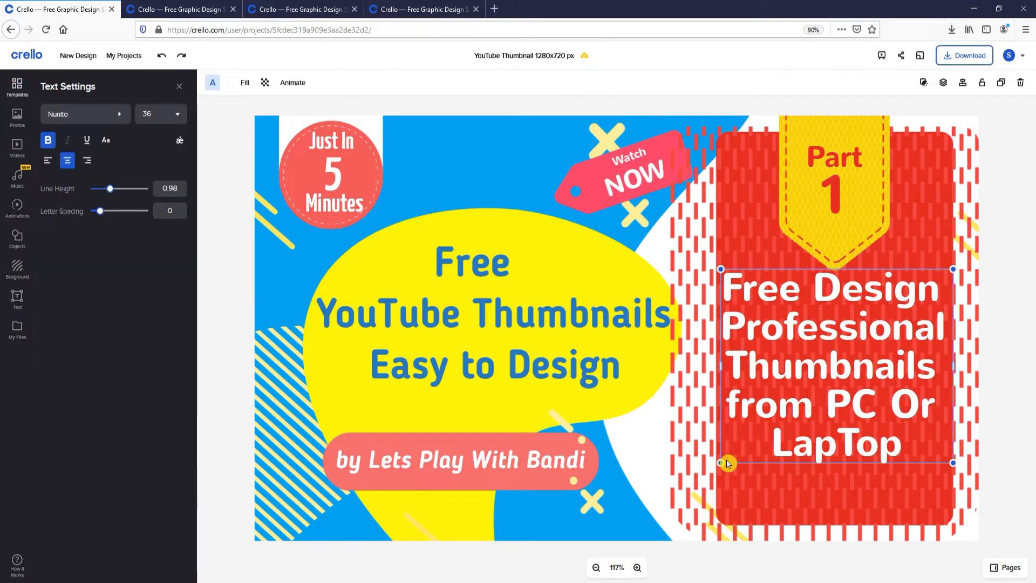
left_click_drag(724, 461, 733, 456)
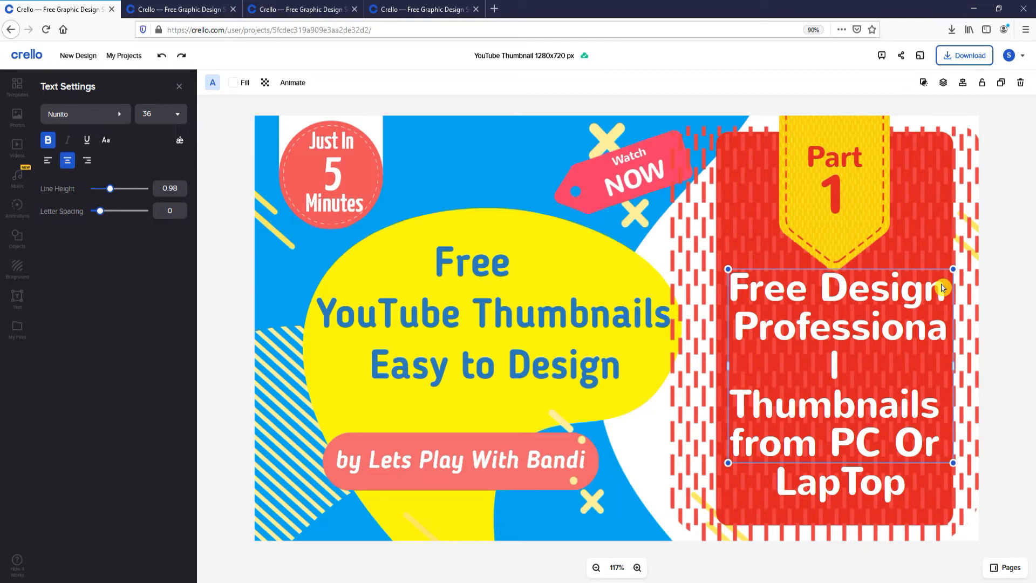
key("ctrl+z")
Step: Scale the title down to font size 33 so that it sits within the red panel
left_click_drag(953, 269, 913, 274)
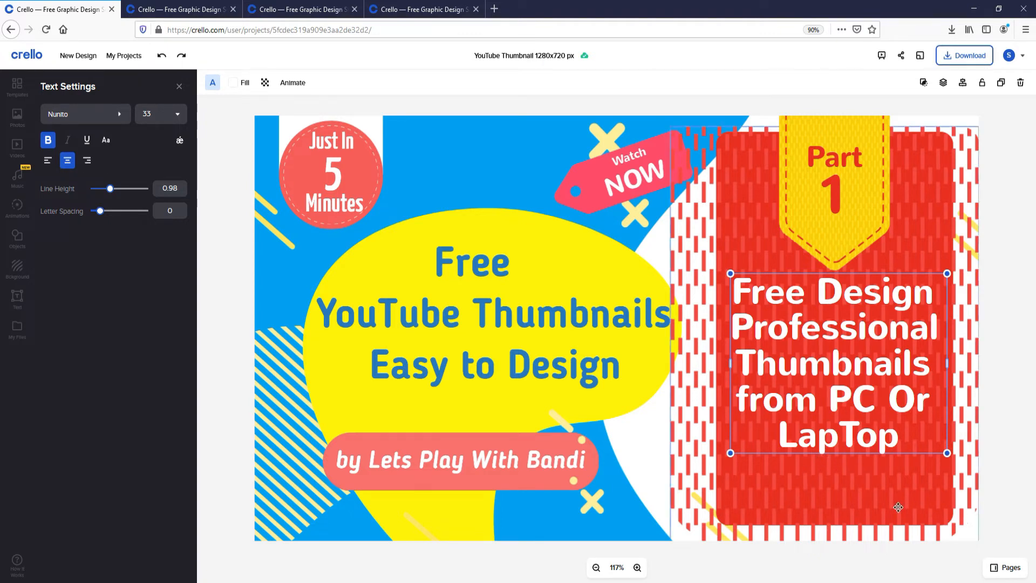
left_click(876, 502)
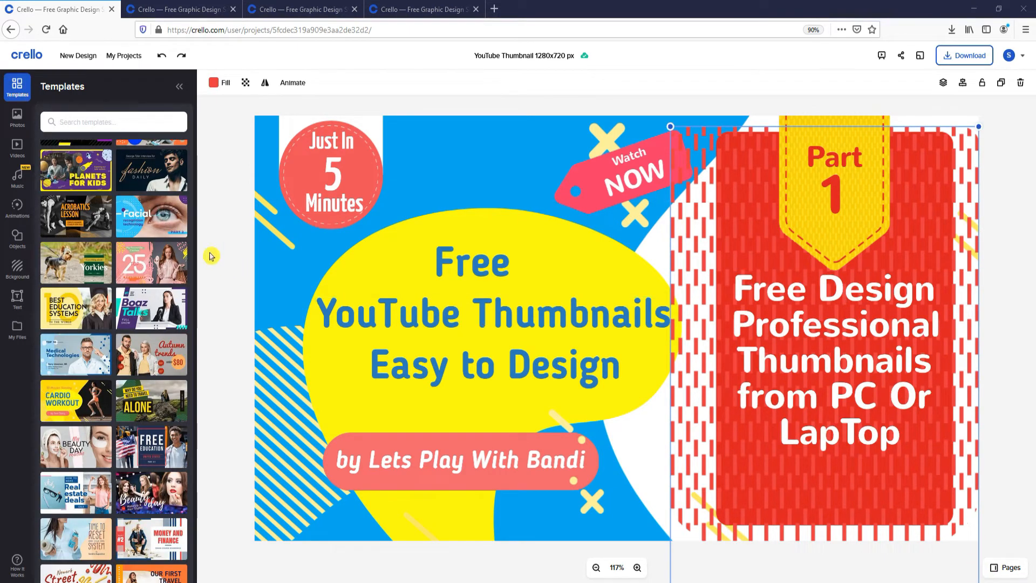
Step: Look through the photo, video, music and animation libraries
left_click(16, 124)
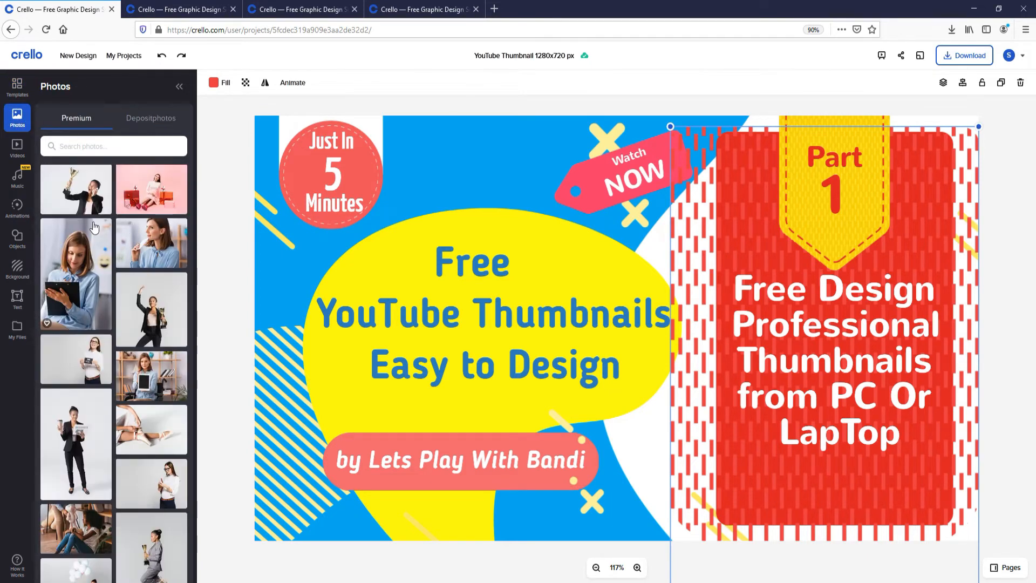
left_click(11, 158)
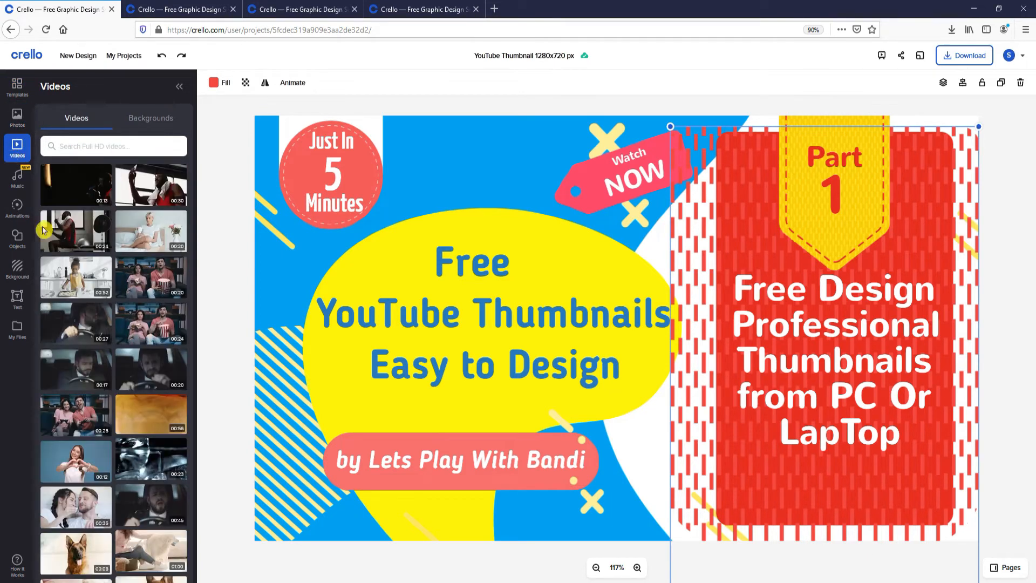
left_click(17, 185)
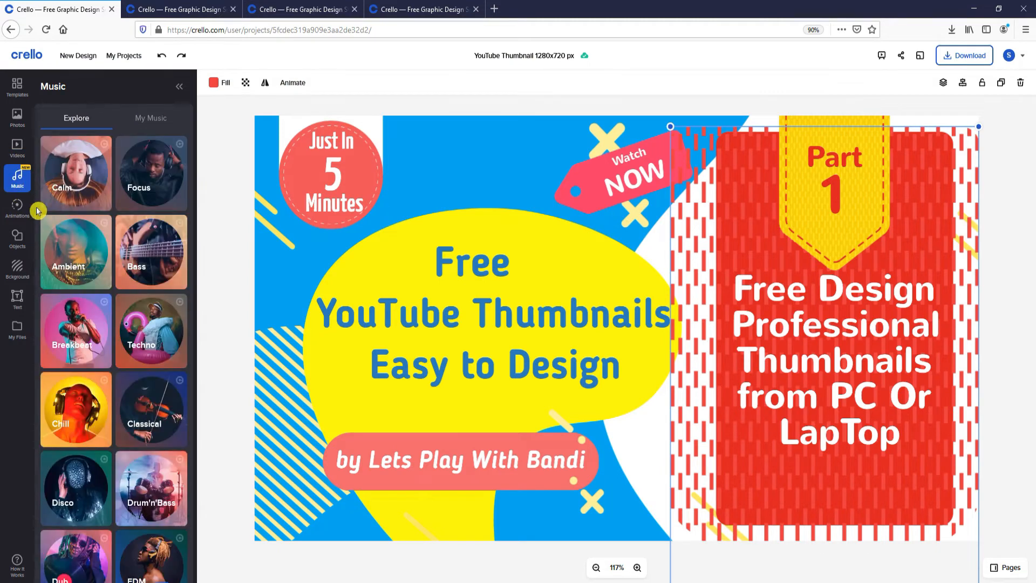
left_click(17, 210)
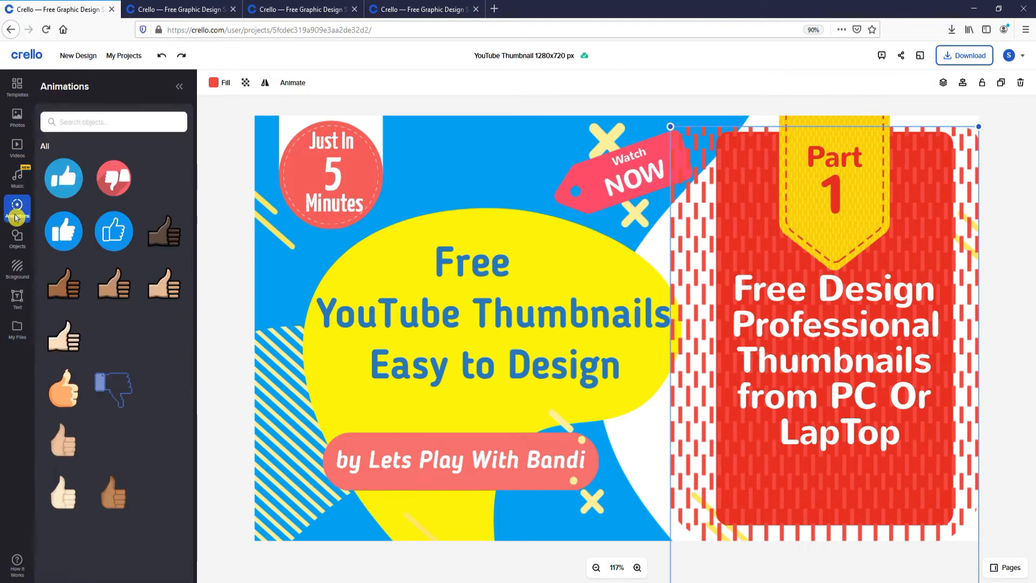
scroll(89, 367, "down", 2)
scroll(90, 368, "down", 6)
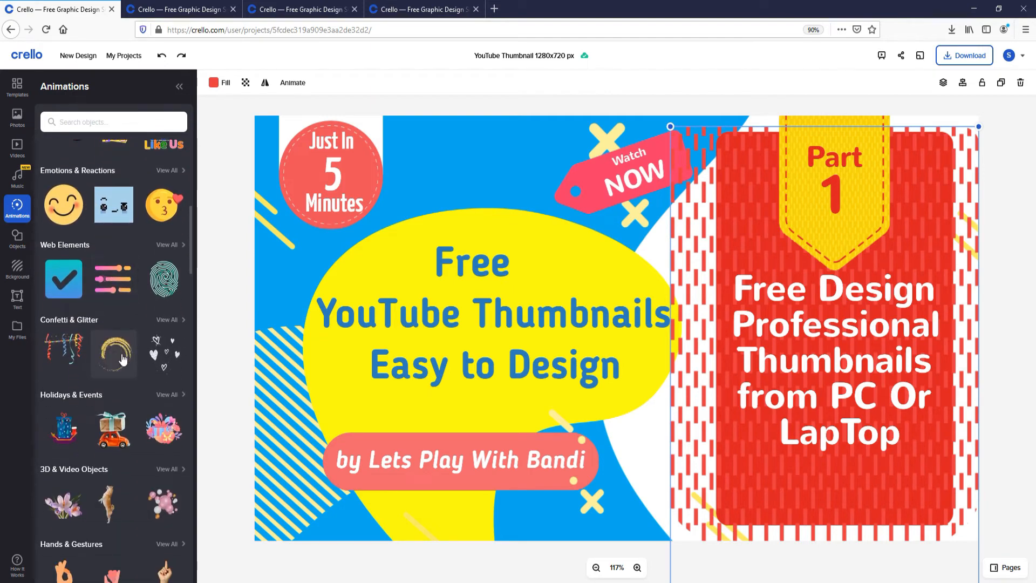
Step: Add the round "New Collection" badge from the object library to the thumbnail
left_click(15, 244)
scroll(84, 322, "down", 6)
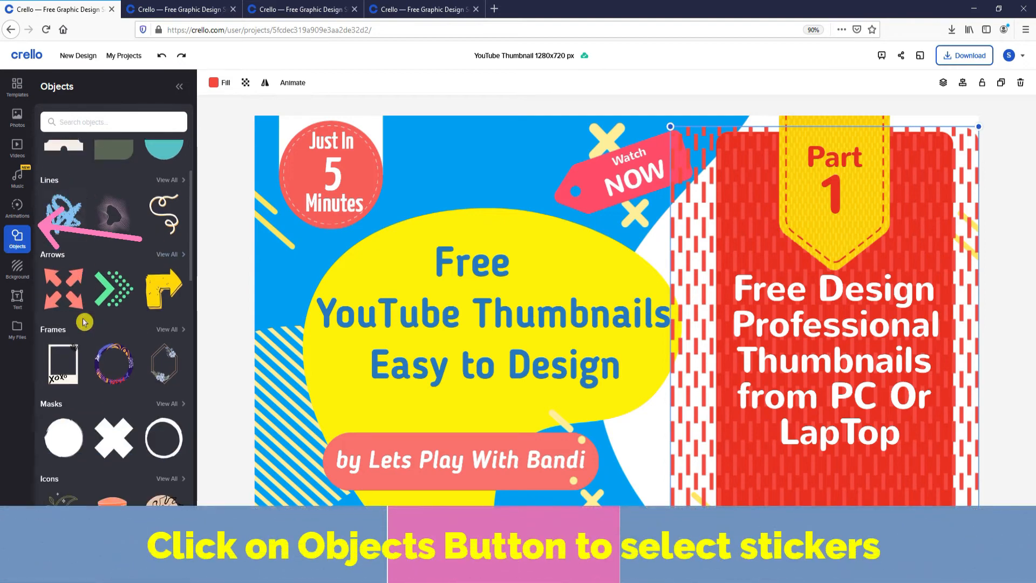
scroll(84, 323, "down", 6)
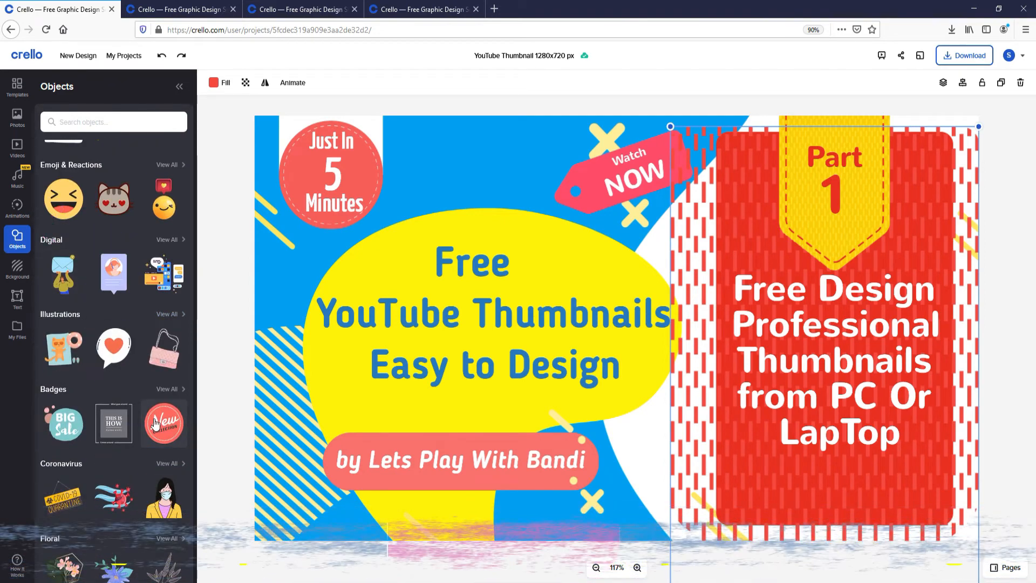
left_click_drag(160, 427, 565, 455)
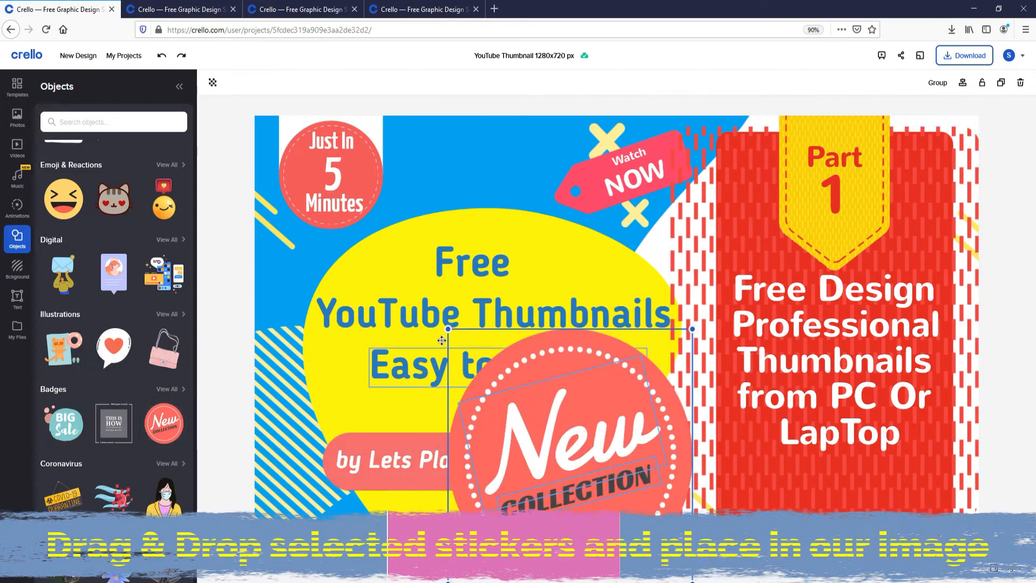
Step: Shrink the "New Collection" badge and place it between the coral name banner and the red panel
left_click_drag(448, 329, 663, 453)
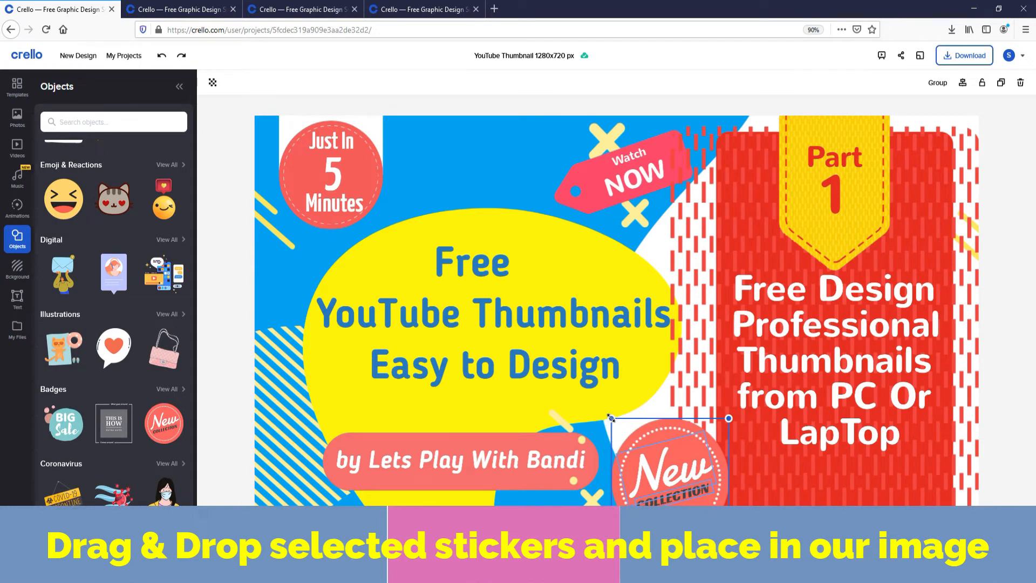
left_click_drag(611, 418, 663, 463)
Step: Add the green dotted arrow from the object library and shrink it to fit beside the left end of the coral name banner
scroll(89, 355, "up", 5)
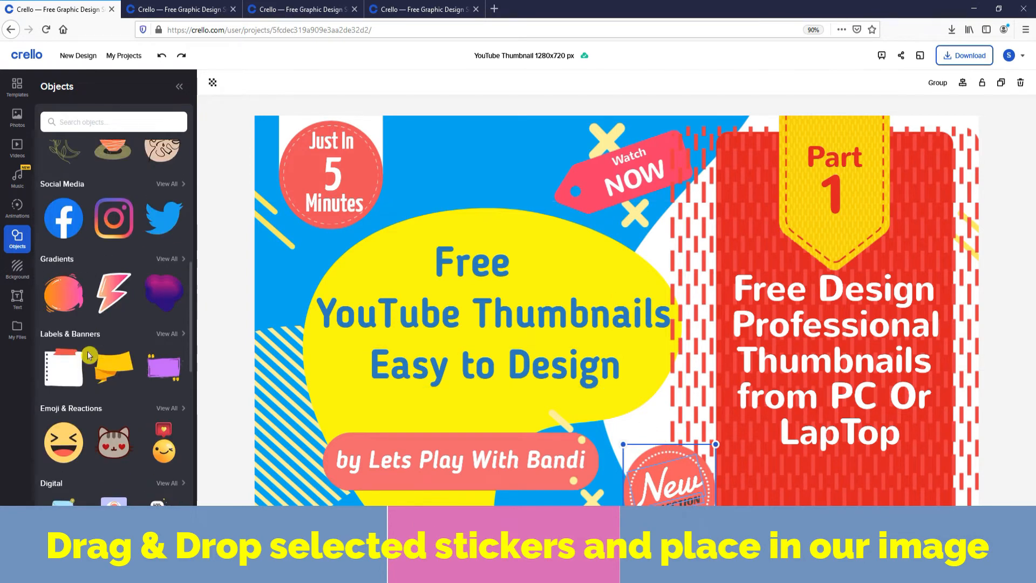
scroll(90, 355, "up", 5)
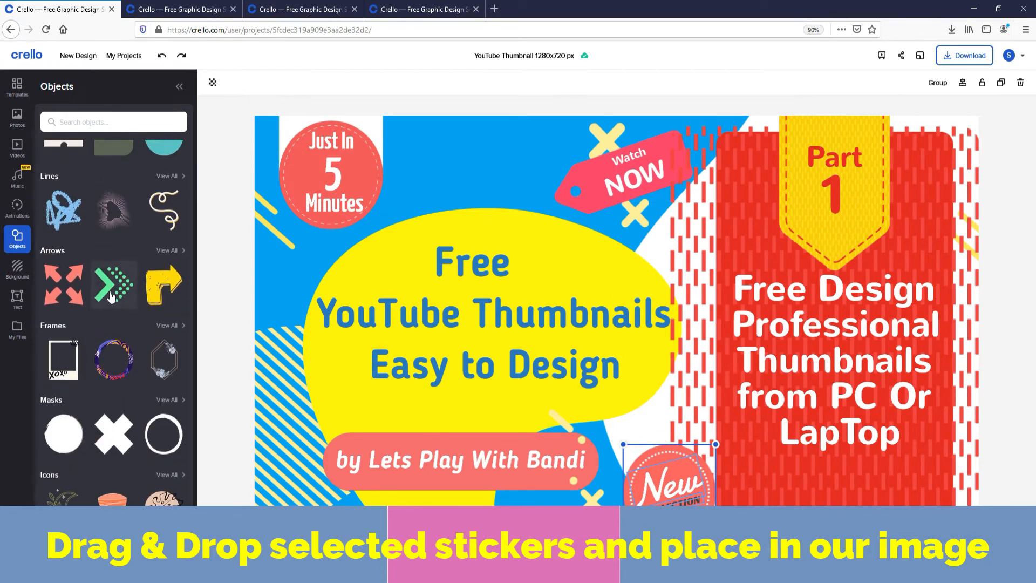
left_click_drag(112, 292, 598, 277)
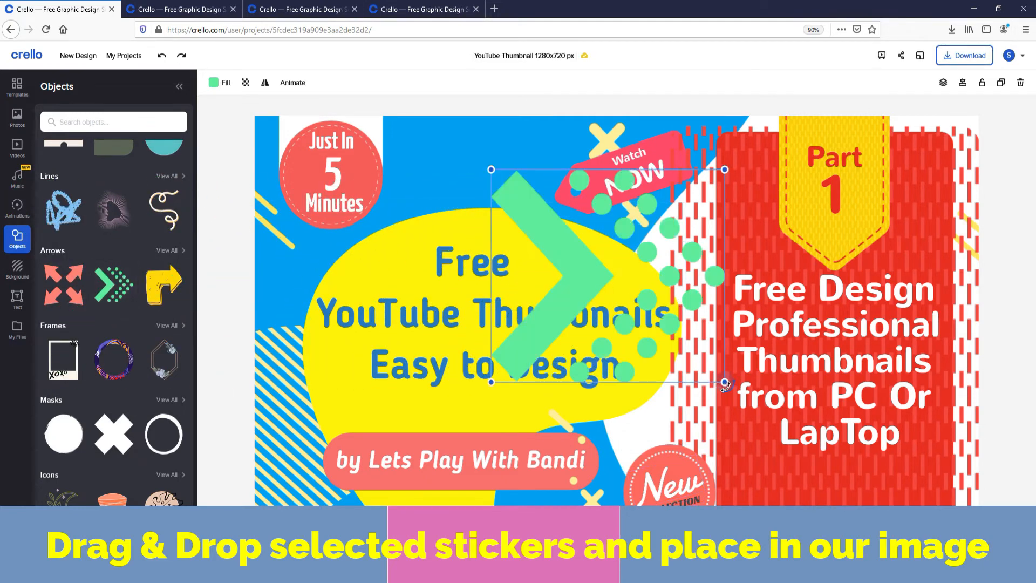
left_click_drag(675, 350, 692, 431)
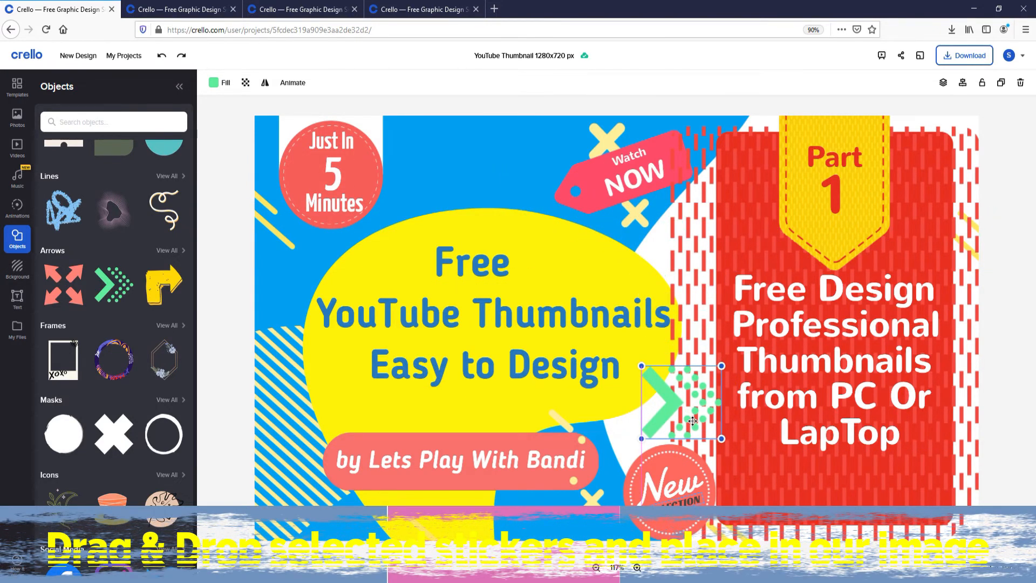
left_click_drag(722, 438, 713, 430)
left_click_drag(678, 391, 291, 457)
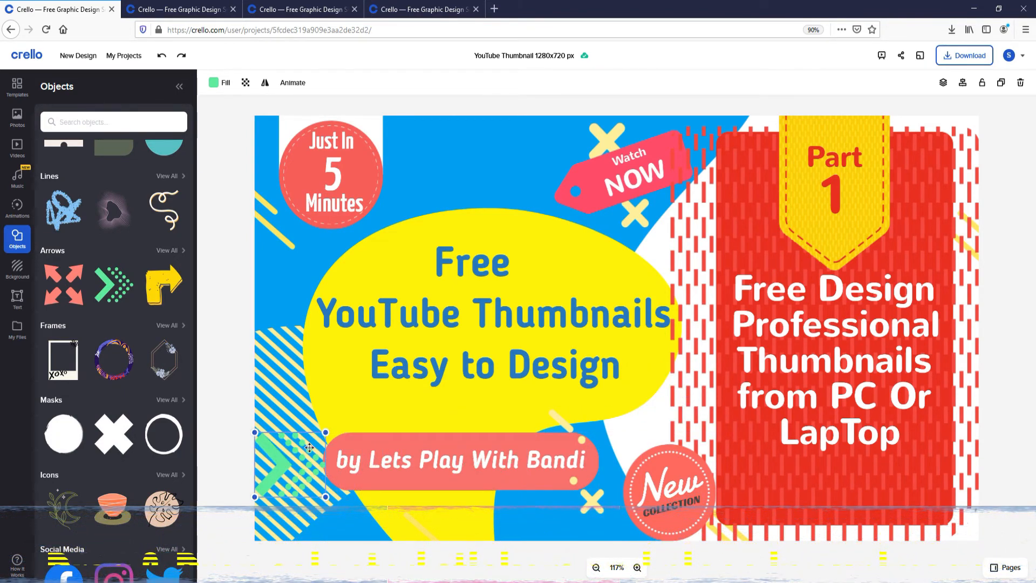
left_click_drag(326, 432, 323, 433)
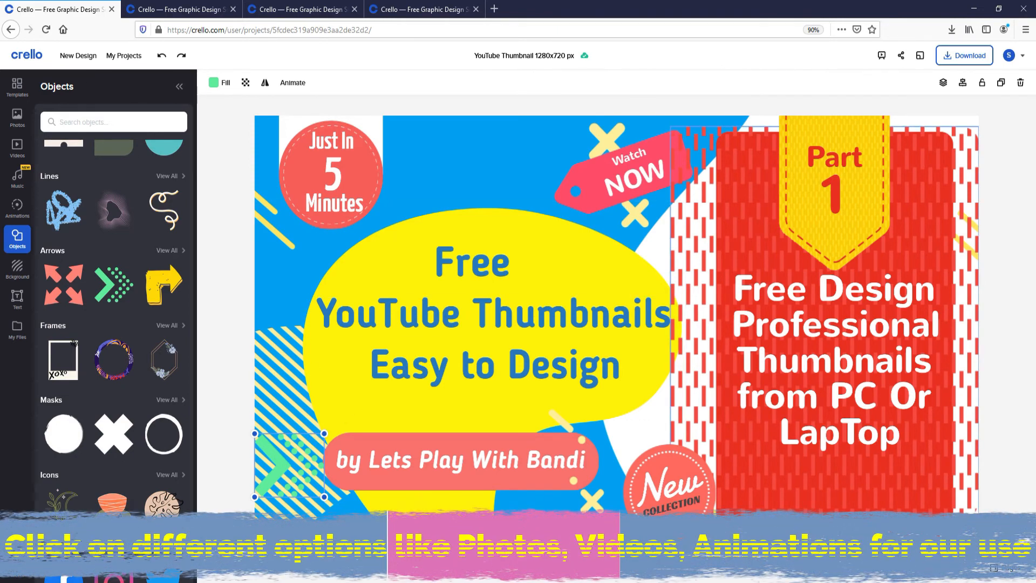
left_click(17, 208)
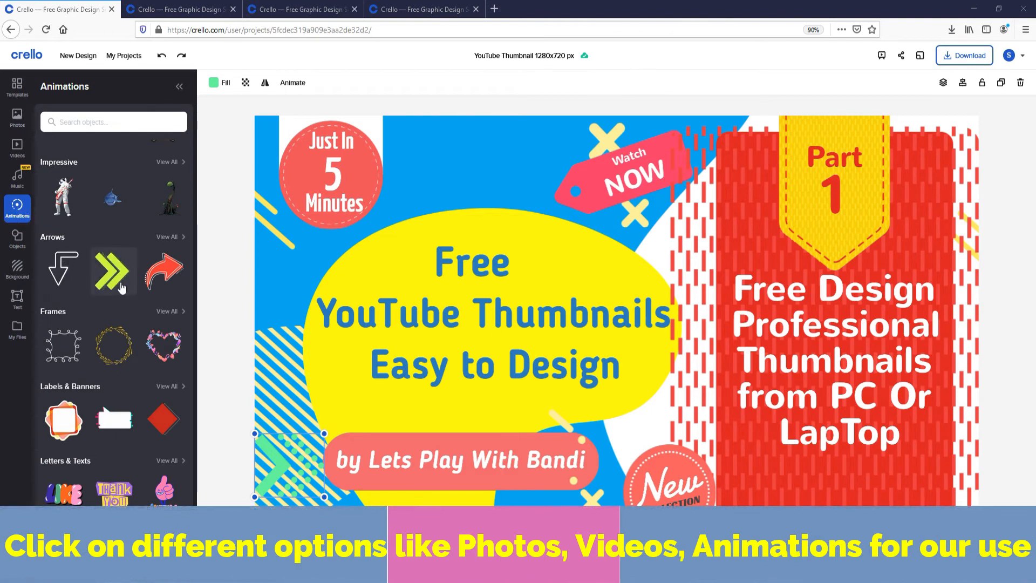
left_click(163, 271)
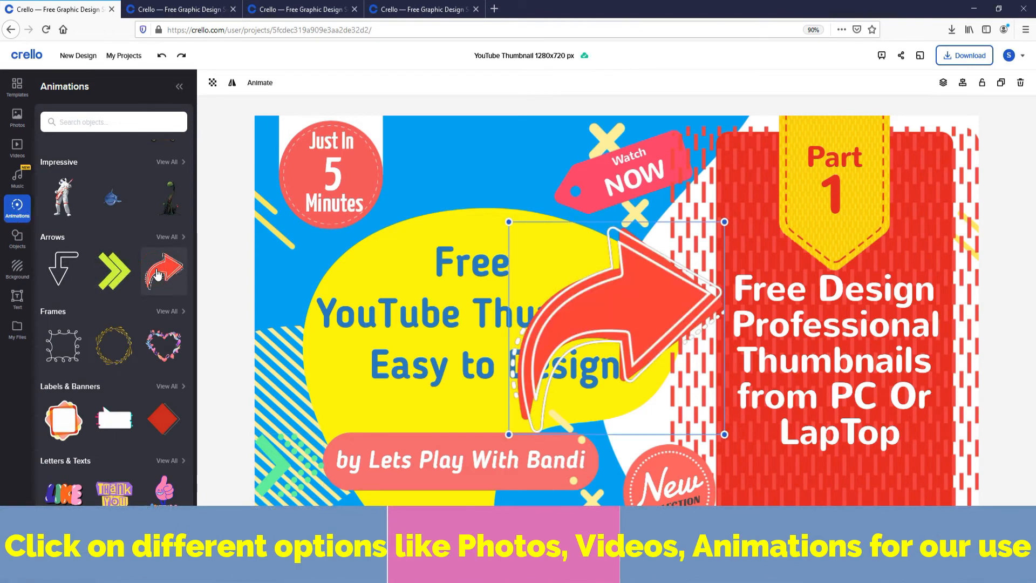
left_click_drag(623, 348, 404, 299)
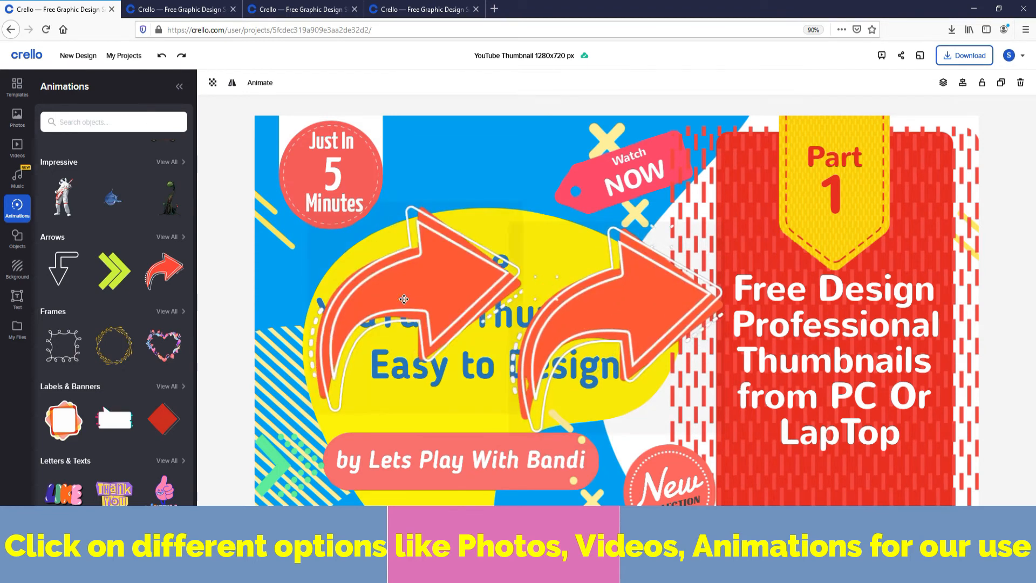
key("Delete")
left_click(608, 314)
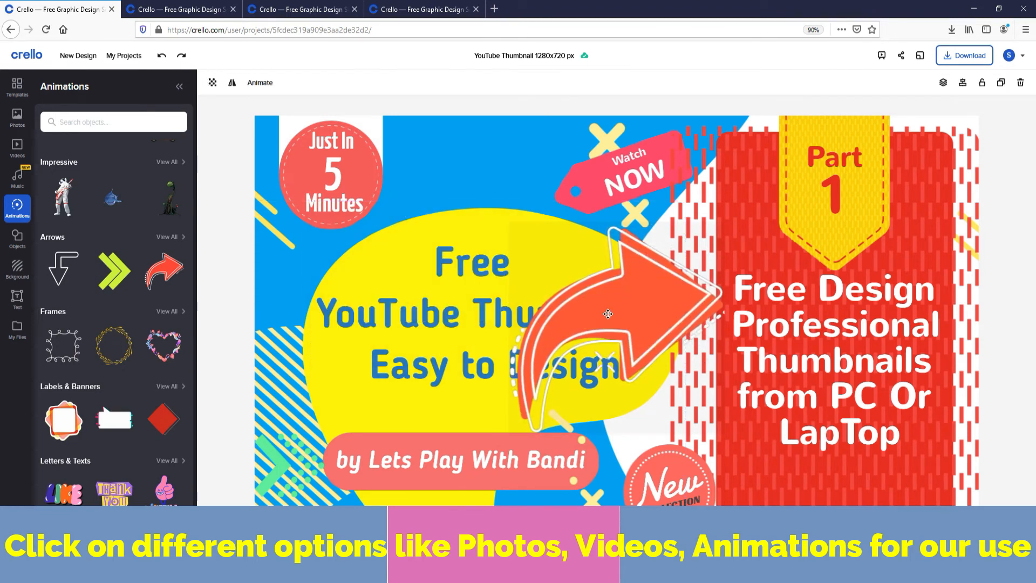
key("Delete")
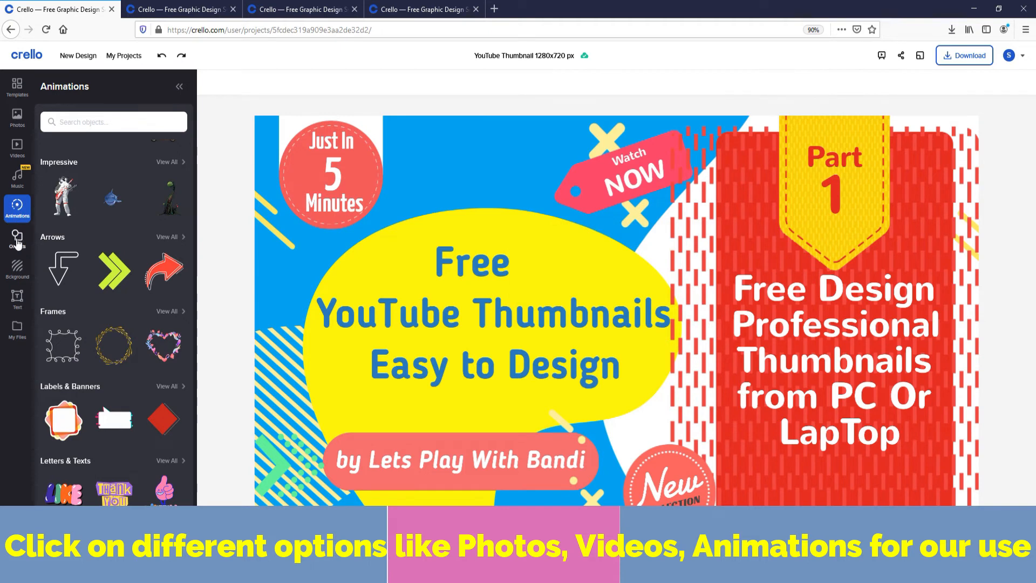
Step: Look through the object, background pattern and text style libraries
left_click(17, 239)
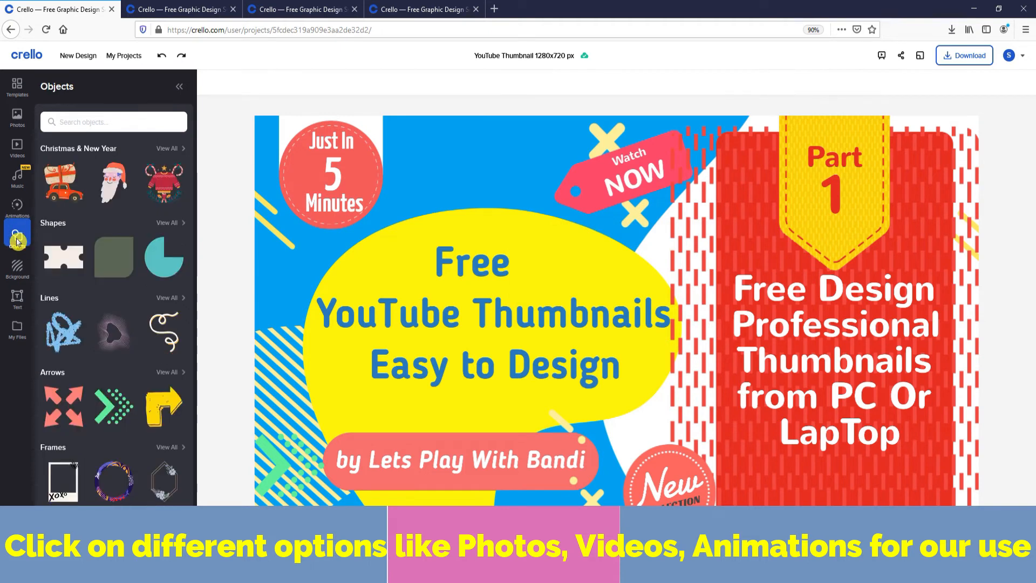
left_click(17, 270)
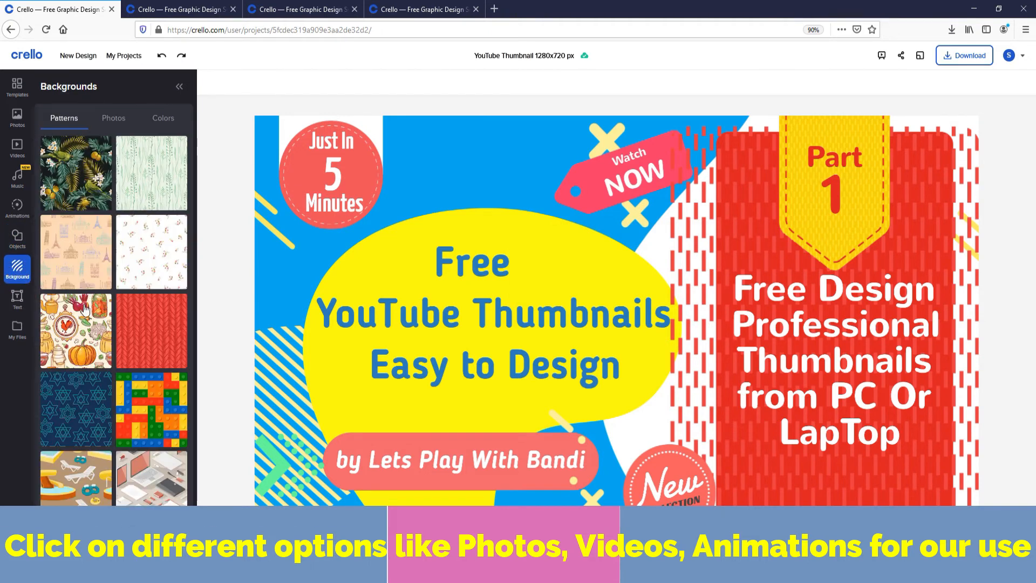
left_click(18, 297)
scroll(108, 351, "down", 8)
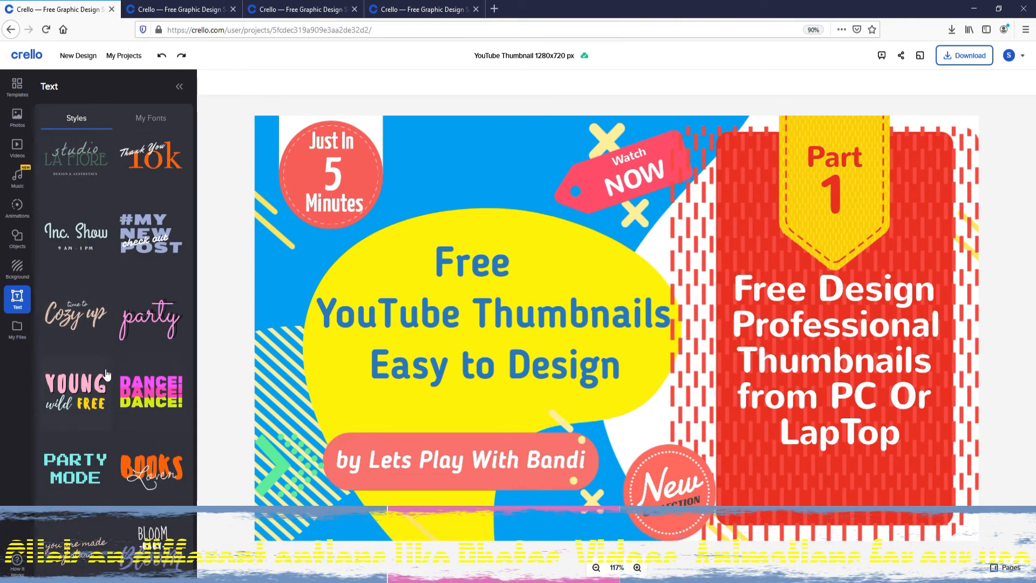
scroll(111, 367, "down", 3)
scroll(116, 370, "down", 4)
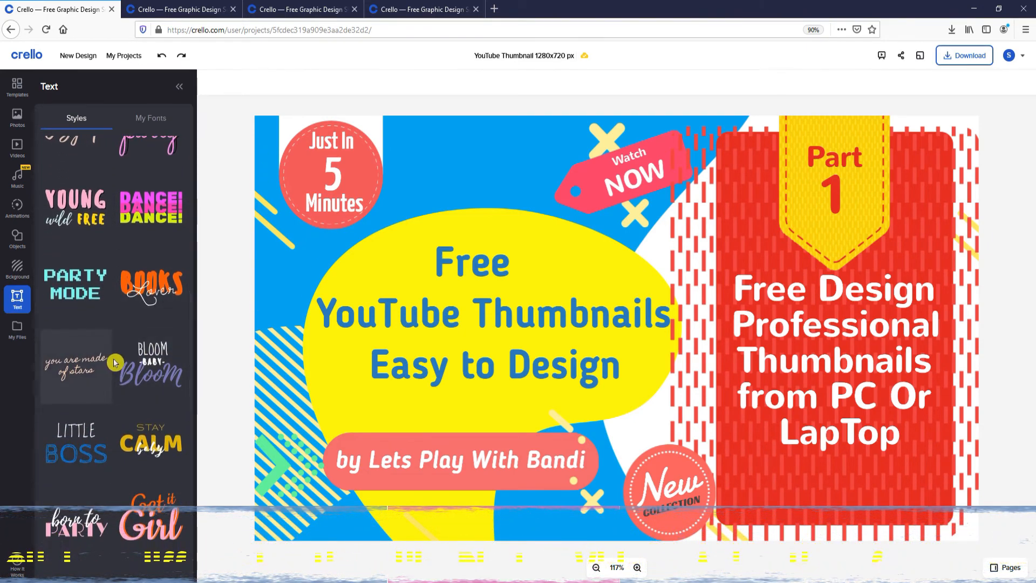
Step: Upload the image 2-removebg-preview from the Downloads folder to the project's own files
left_click(17, 330)
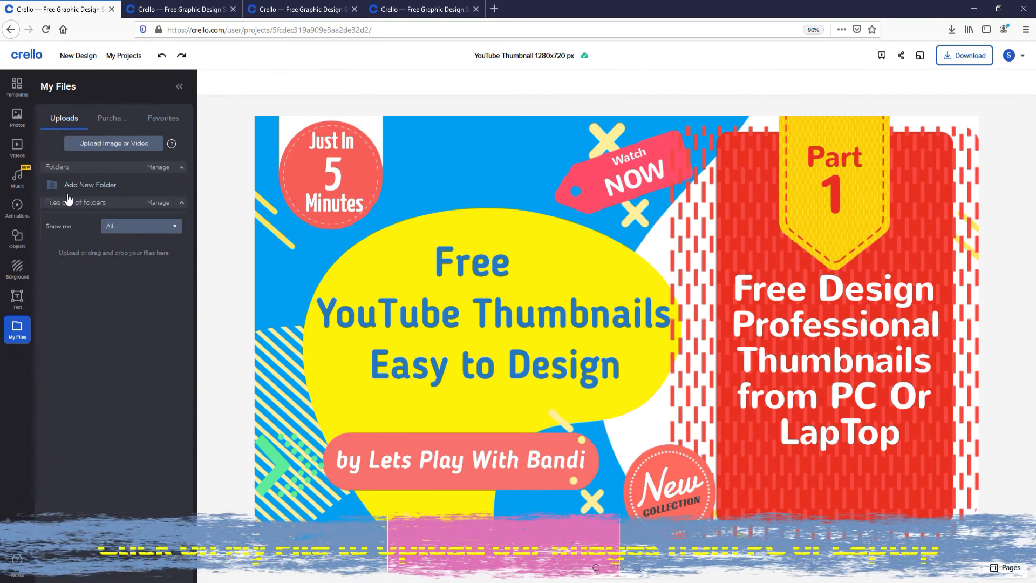
left_click(68, 150)
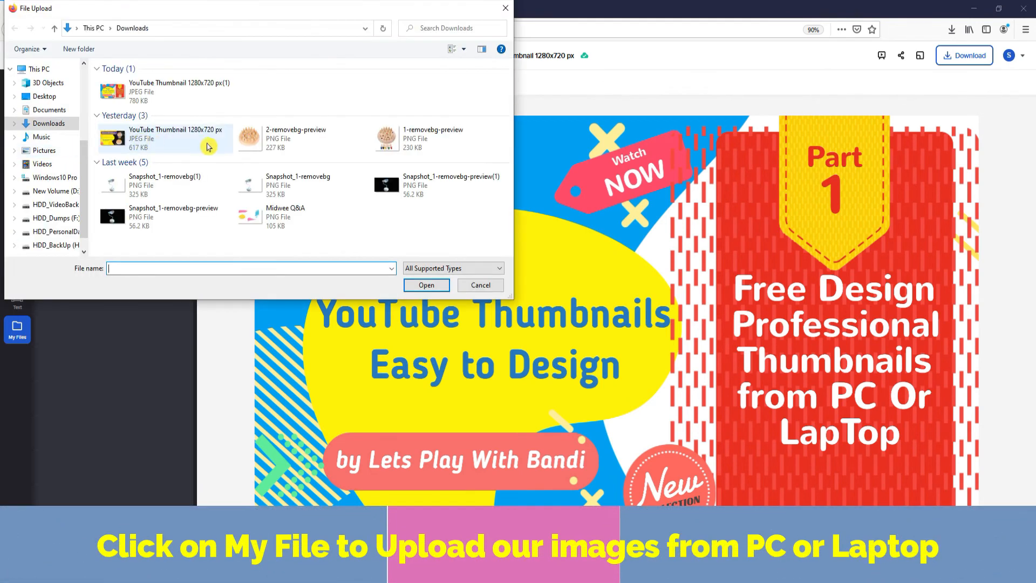
double_click(264, 145)
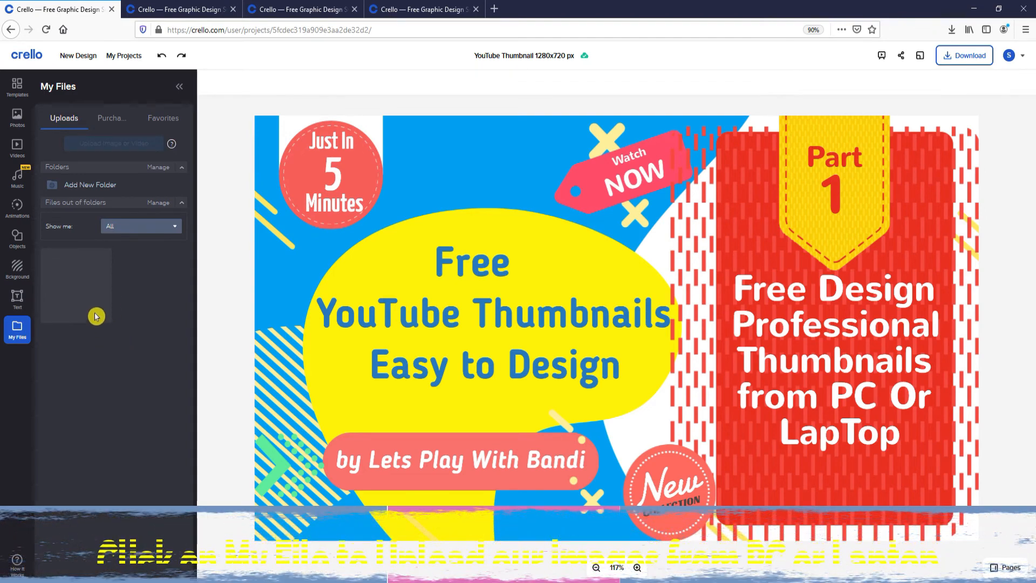
Step: Add the uploaded wooden peg board image to the thumbnail, shrunk into the red panel's lower right corner
left_click_drag(83, 304, 311, 335)
left_click_drag(679, 452, 800, 481)
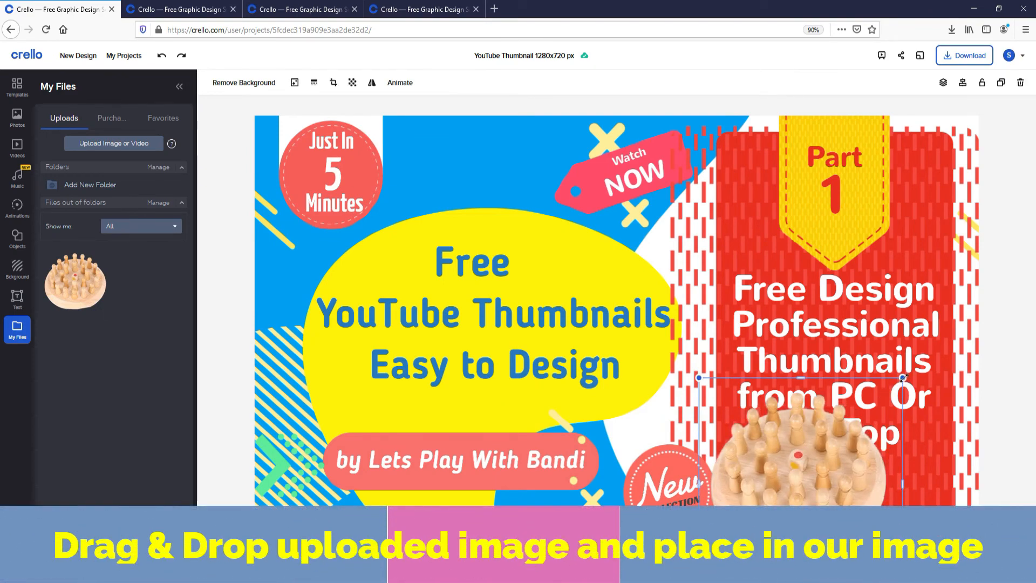
left_click_drag(896, 385, 937, 441)
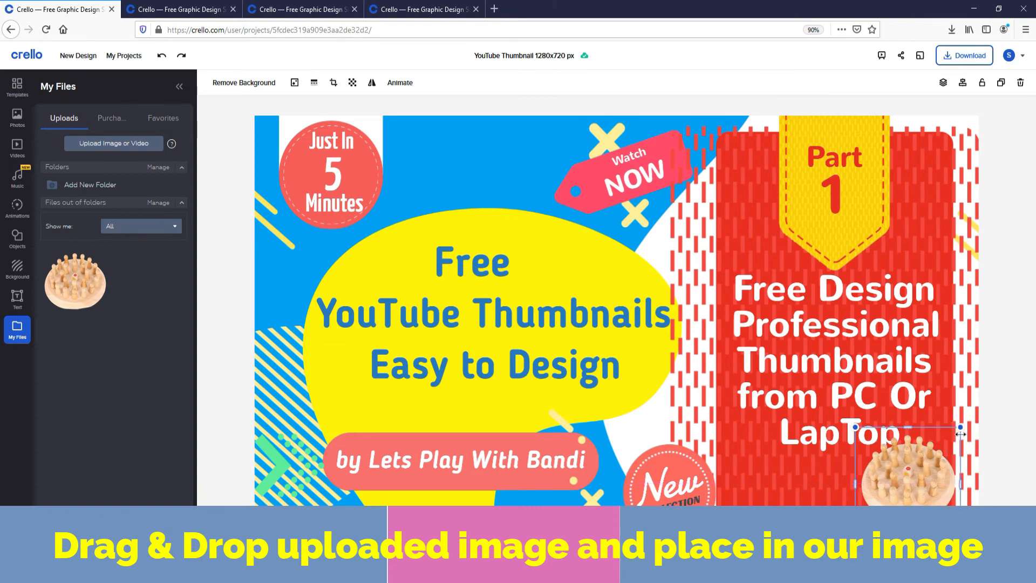
left_click_drag(961, 427, 922, 464)
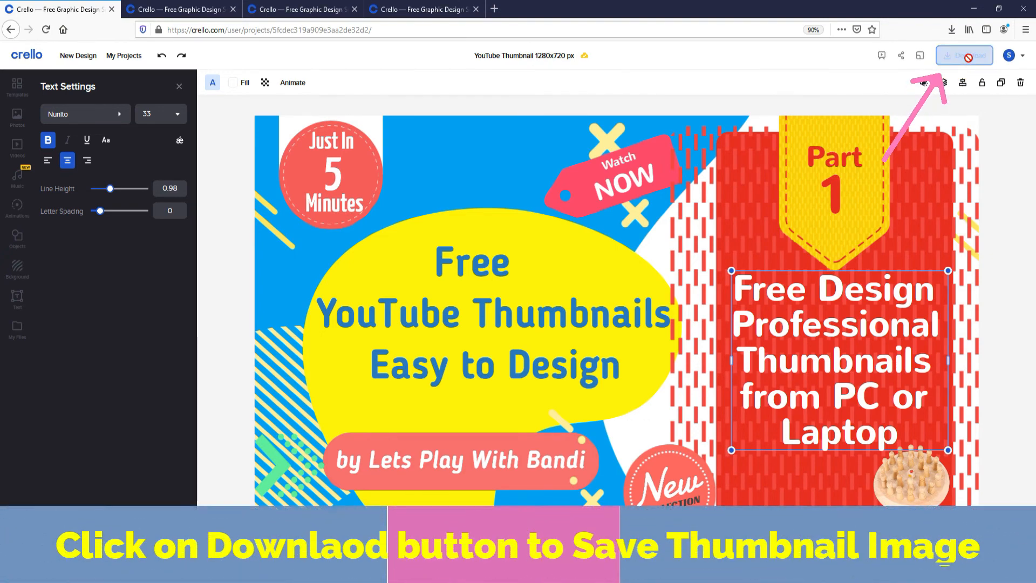
Step: Download the thumbnail in JPG format and open the downloaded image in Photos
left_click(970, 57)
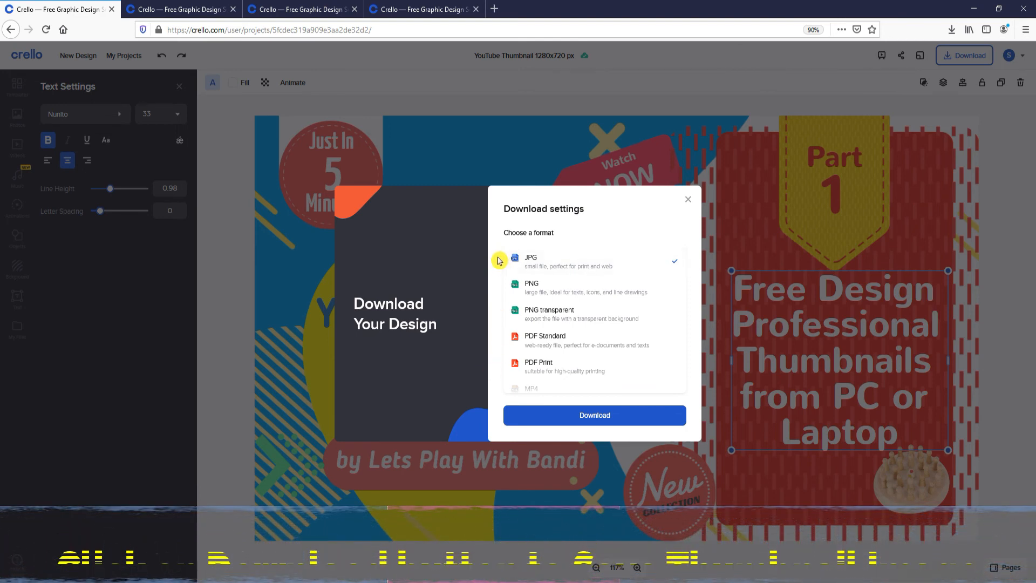
left_click(587, 421)
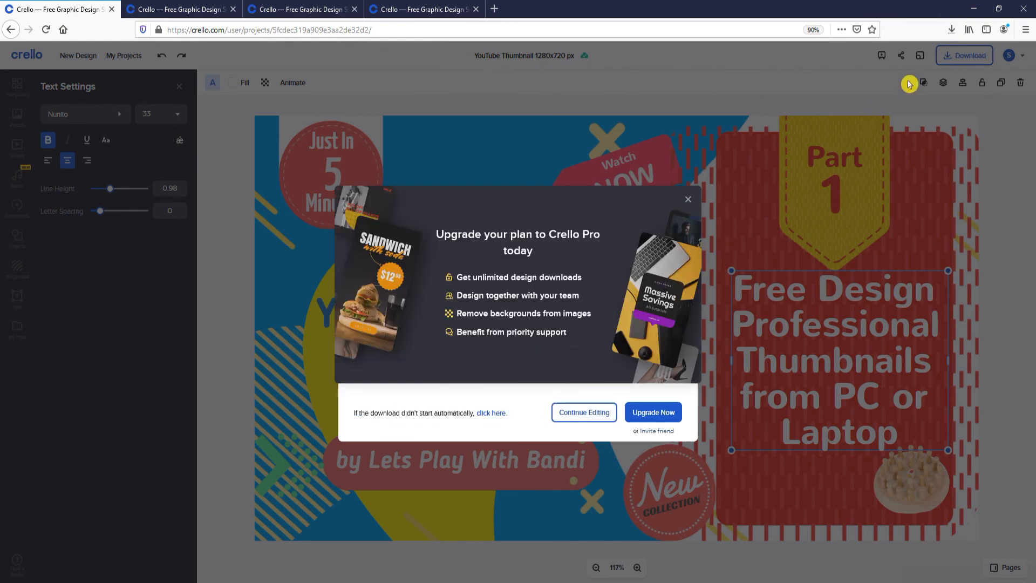
left_click(951, 33)
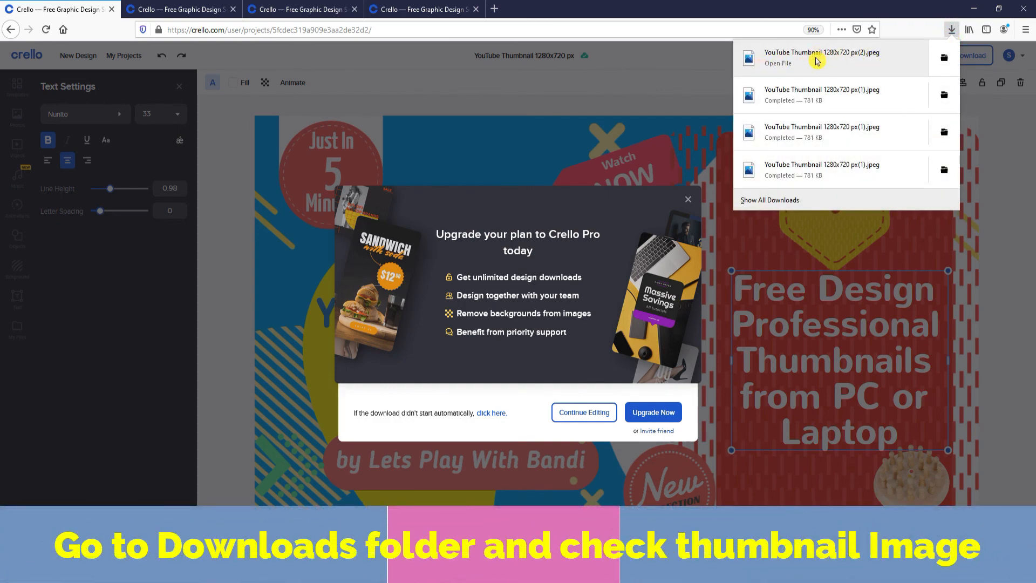
left_click(817, 58)
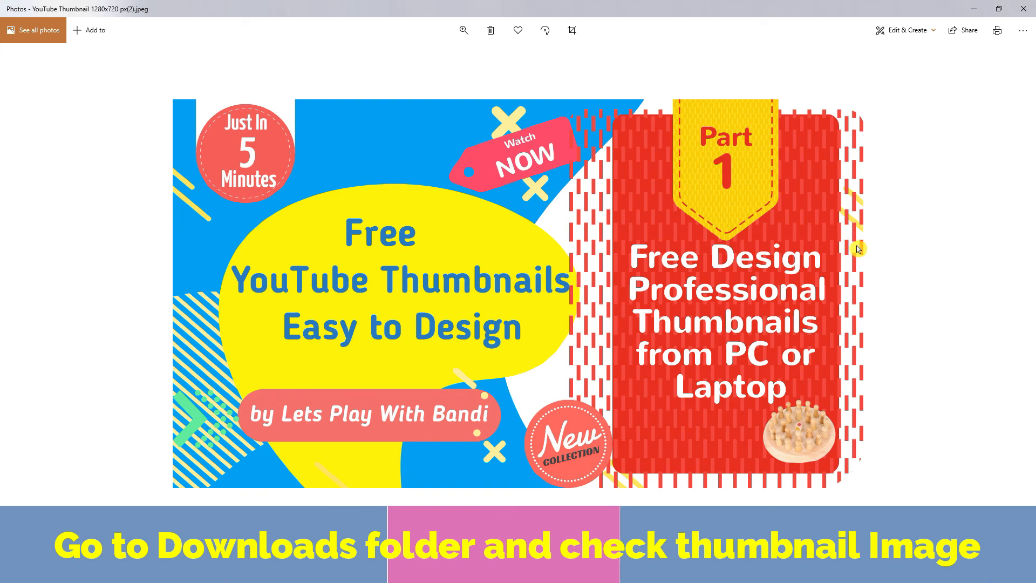